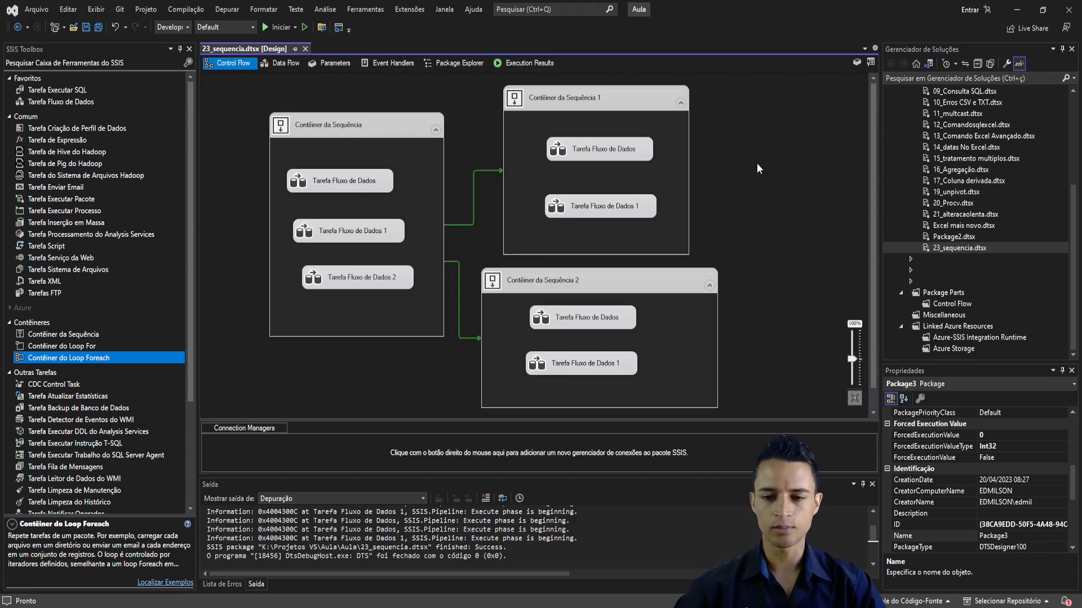
- Save the open 23_sequencia package and add a new SSIS package to the Aula project
{"action": "left_click", "coordinate": [85, 27]}
{"action": "scroll", "coordinate": [941, 254], "scroll_direction": "up", "scroll_amount": 5}
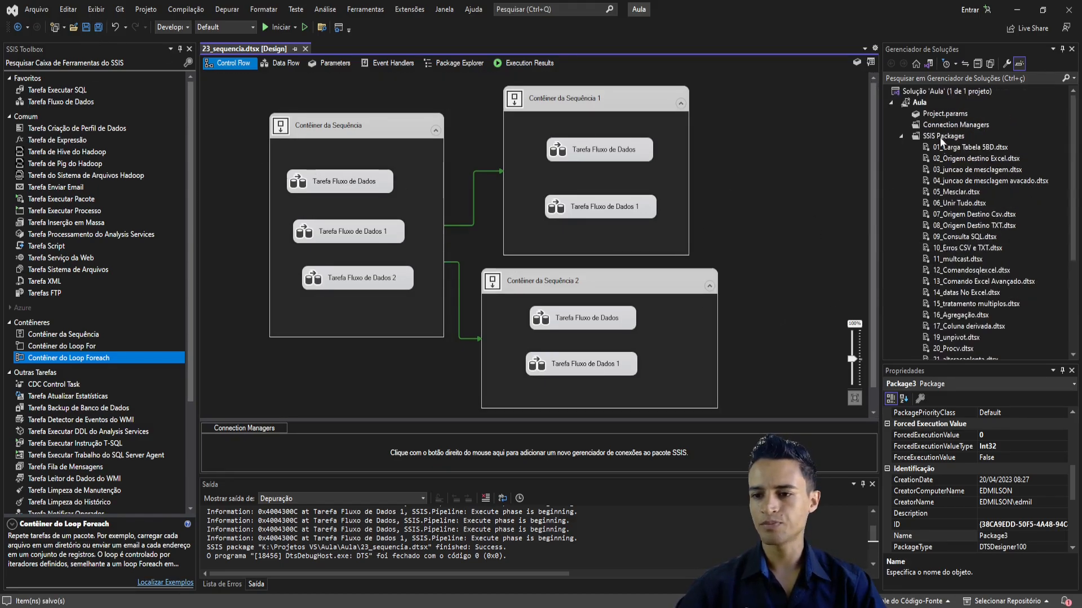
{"action": "left_click", "coordinate": [932, 138]}
{"action": "right_click", "coordinate": [932, 137]}
{"action": "left_click", "coordinate": [946, 143]}
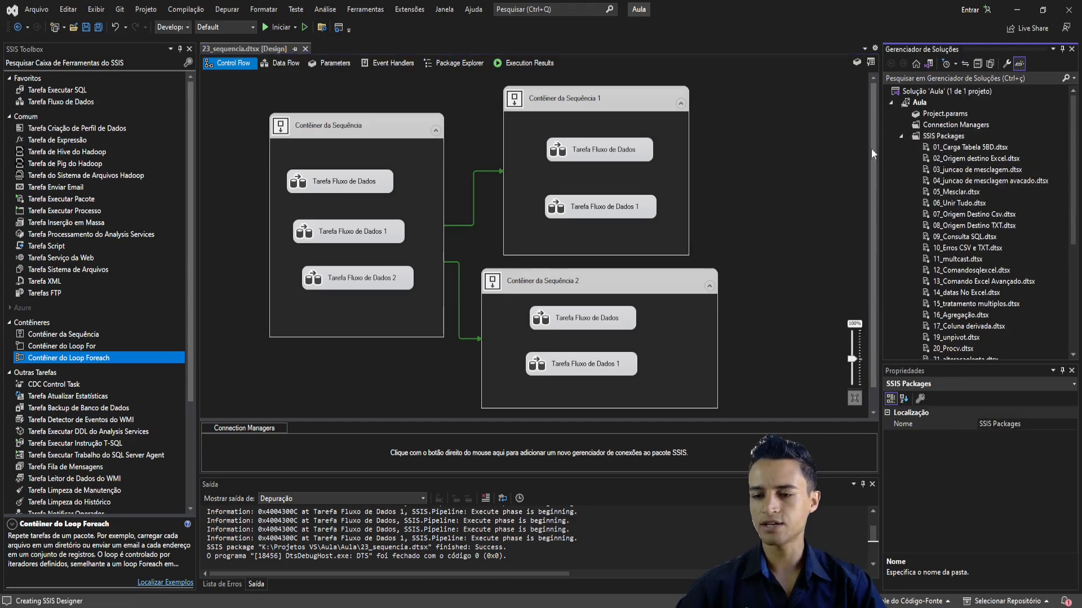
- Rename the new package Package3.dtsx as 24_foreach.dtsx and accept reloading for all files
{"action": "scroll", "coordinate": [955, 254], "scroll_direction": "down", "scroll_amount": 5}
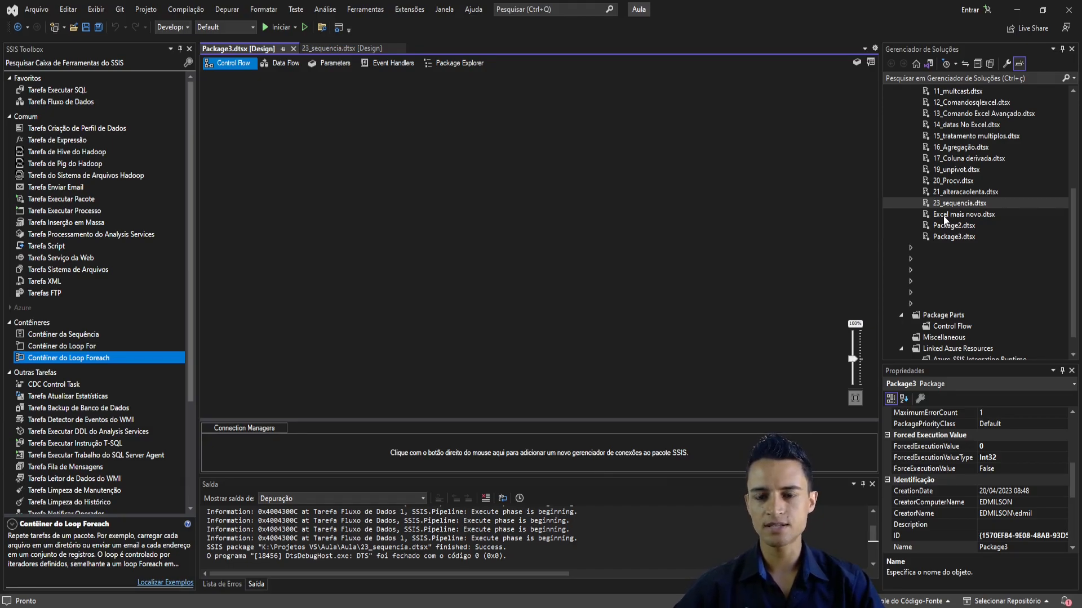
{"action": "left_click", "coordinate": [951, 238]}
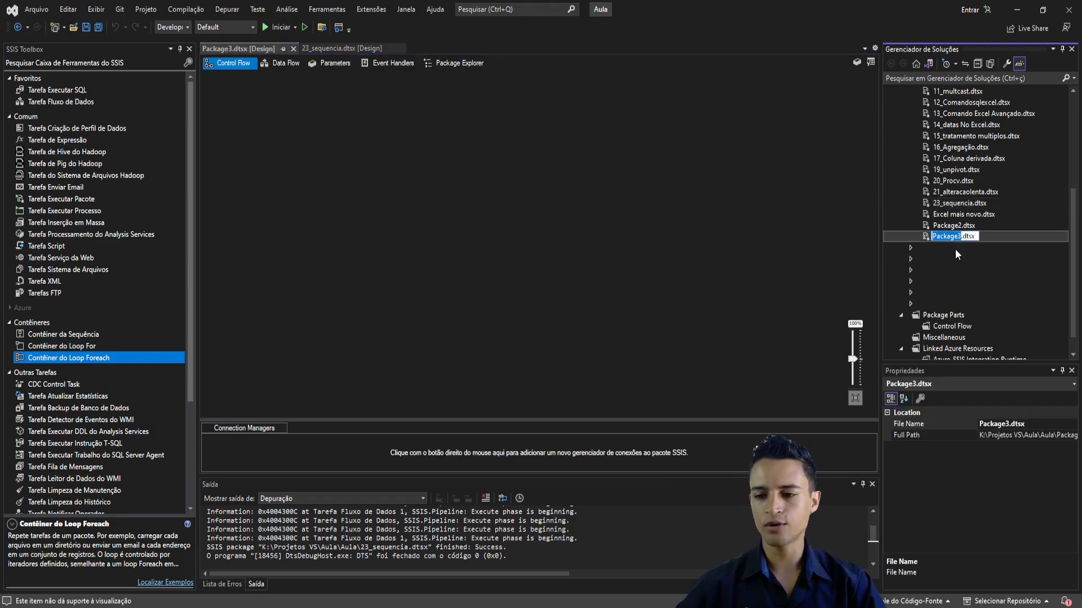
{"action": "type", "text": "24_"}
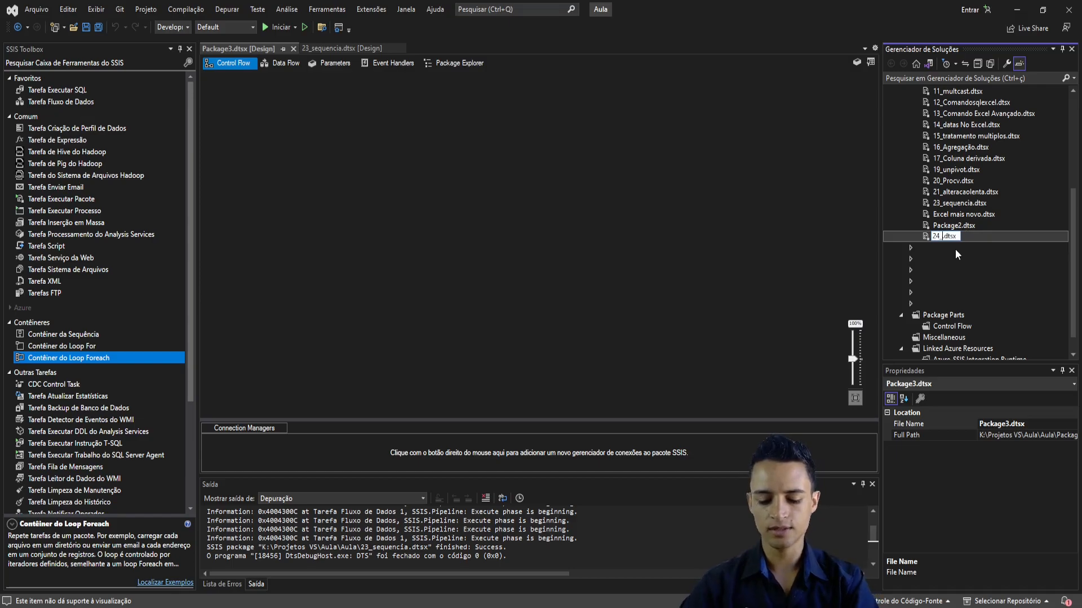
{"action": "type", "text": "forea"}
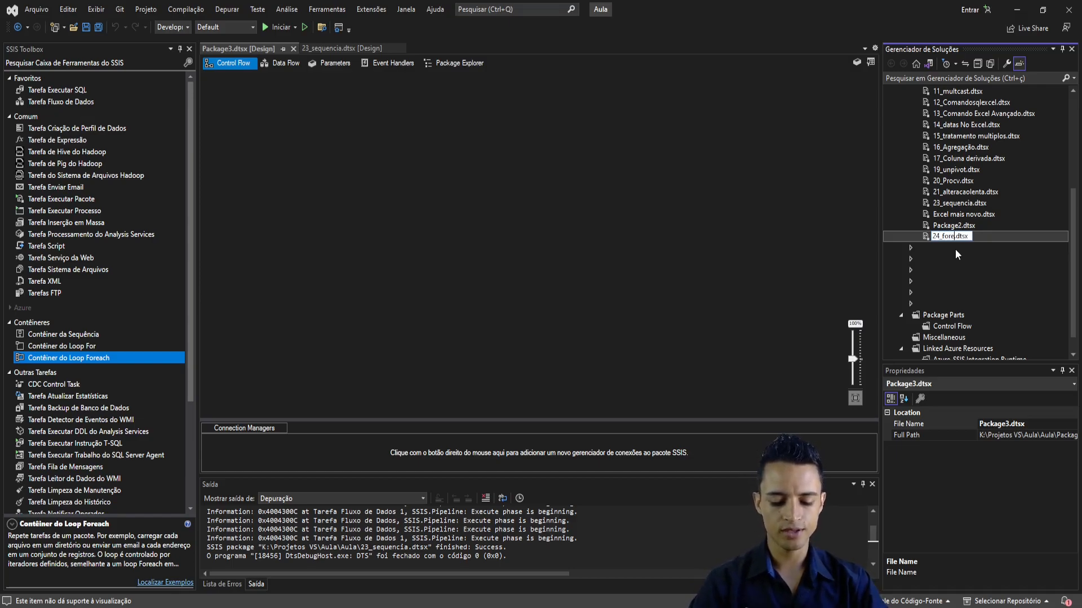
{"action": "type", "text": "ch"}
{"action": "key", "text": "Return"}
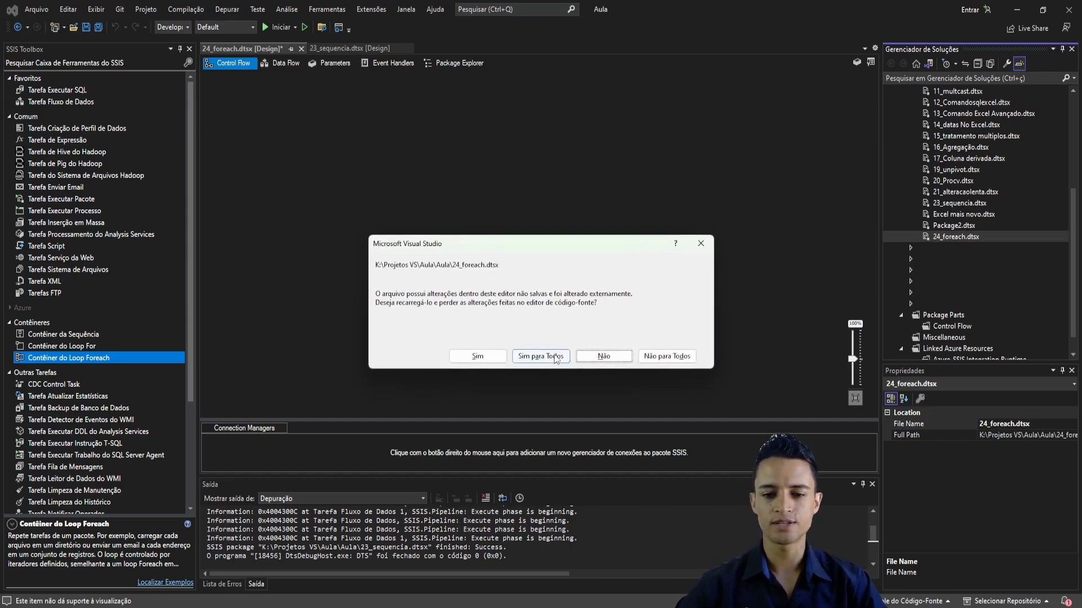
{"action": "left_click", "coordinate": [552, 357]}
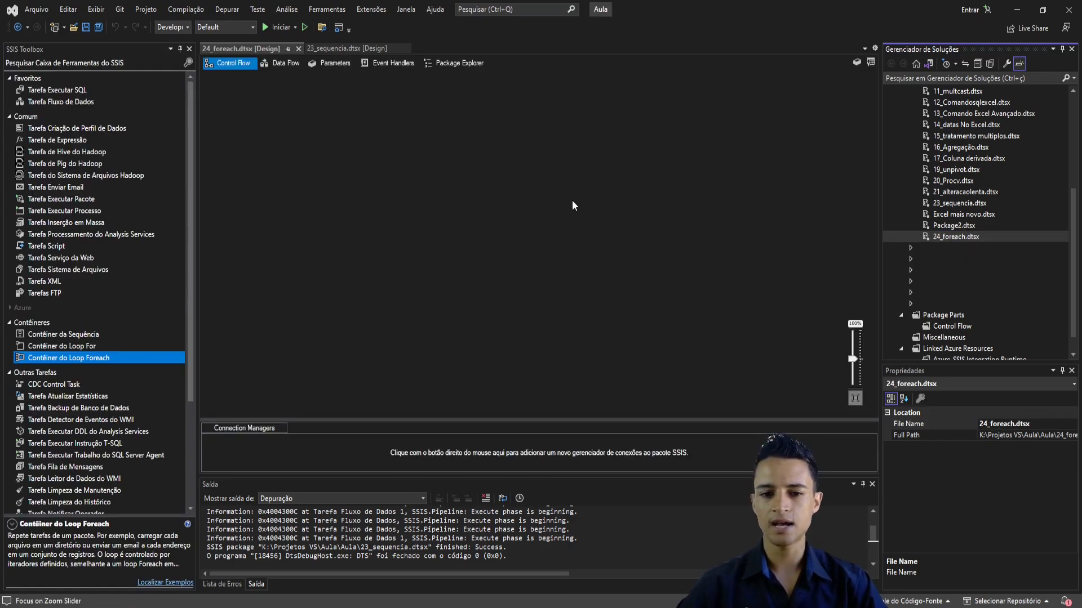
{"action": "left_click", "coordinate": [566, 184]}
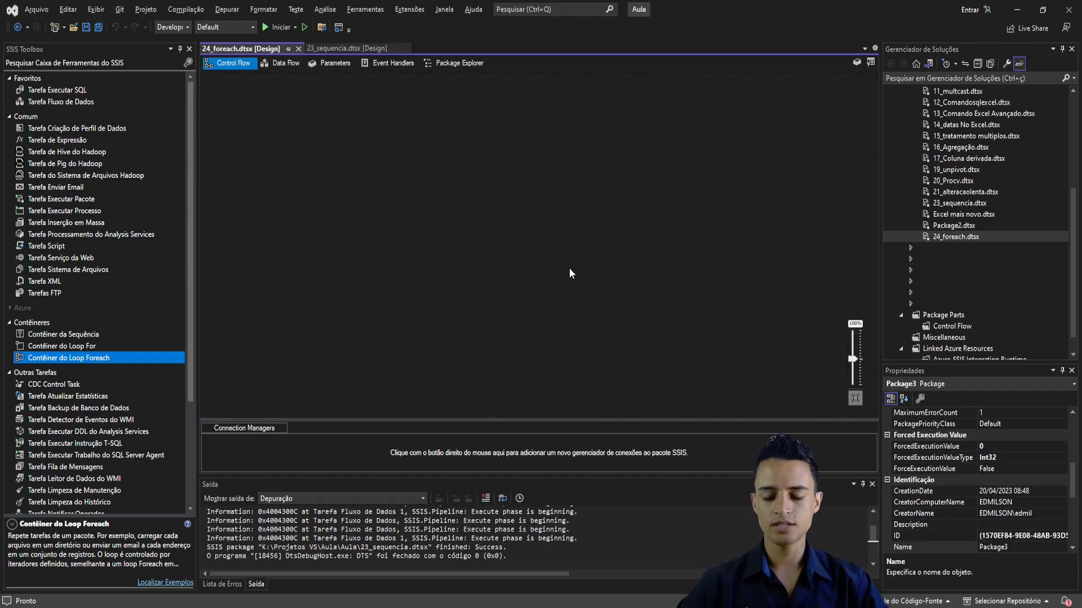
- Switch to File Explorer and create a folder named Foreach inside arquivos_excel
{"action": "key", "text": "alt+Tab"}
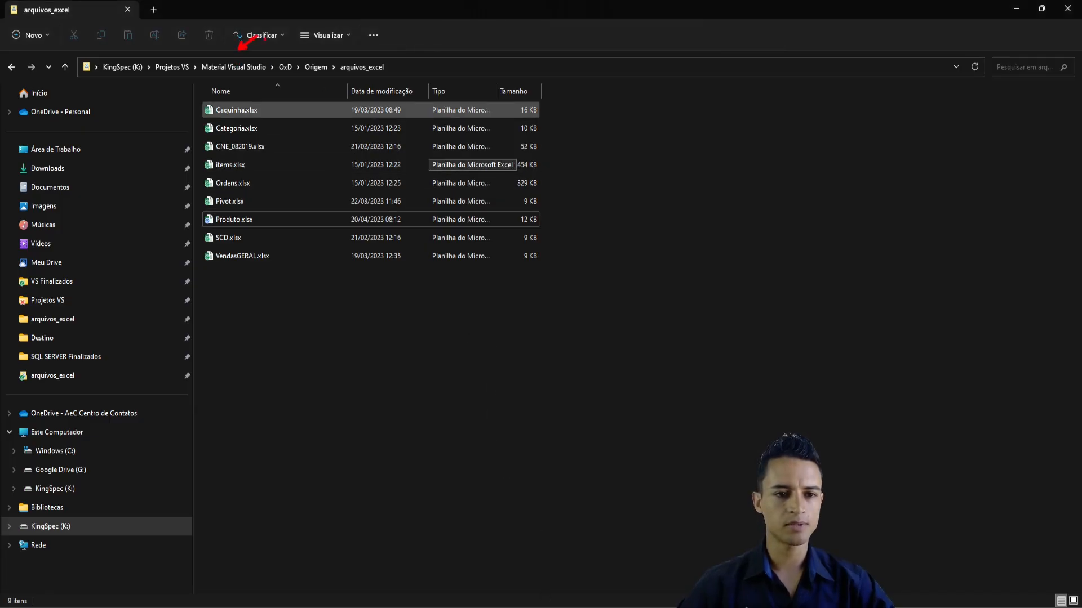
{"action": "mouse_move", "coordinate": [286, 58]}
{"action": "left_mouse_down"}
{"action": "mouse_move", "coordinate": [317, 44]}
{"action": "mouse_move", "coordinate": [385, 45]}
{"action": "left_mouse_up"}
{"action": "key", "text": "Escape"}
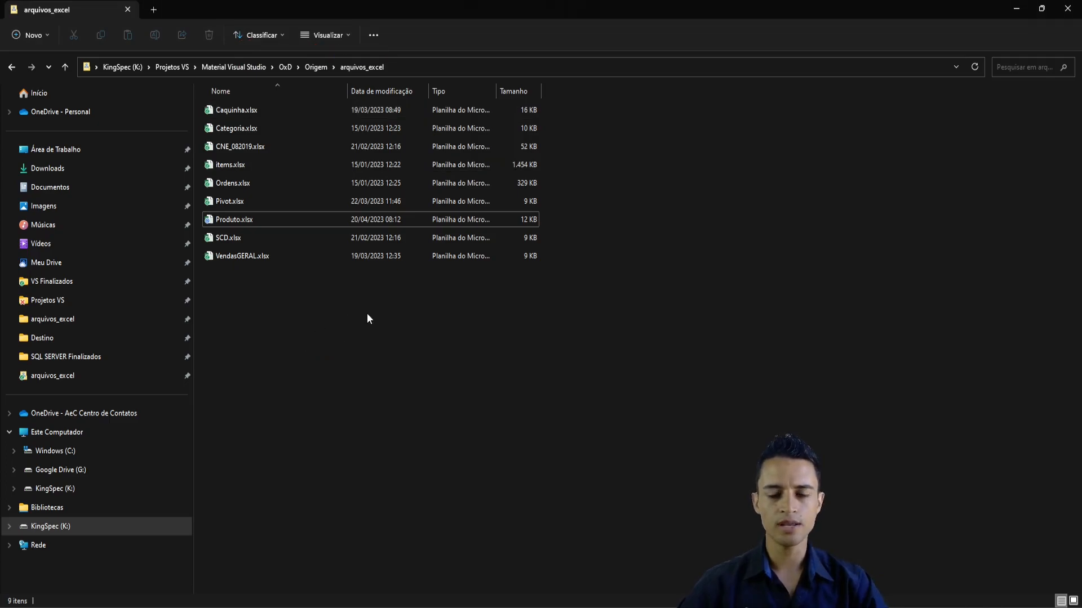
{"action": "right_click", "coordinate": [300, 310]}
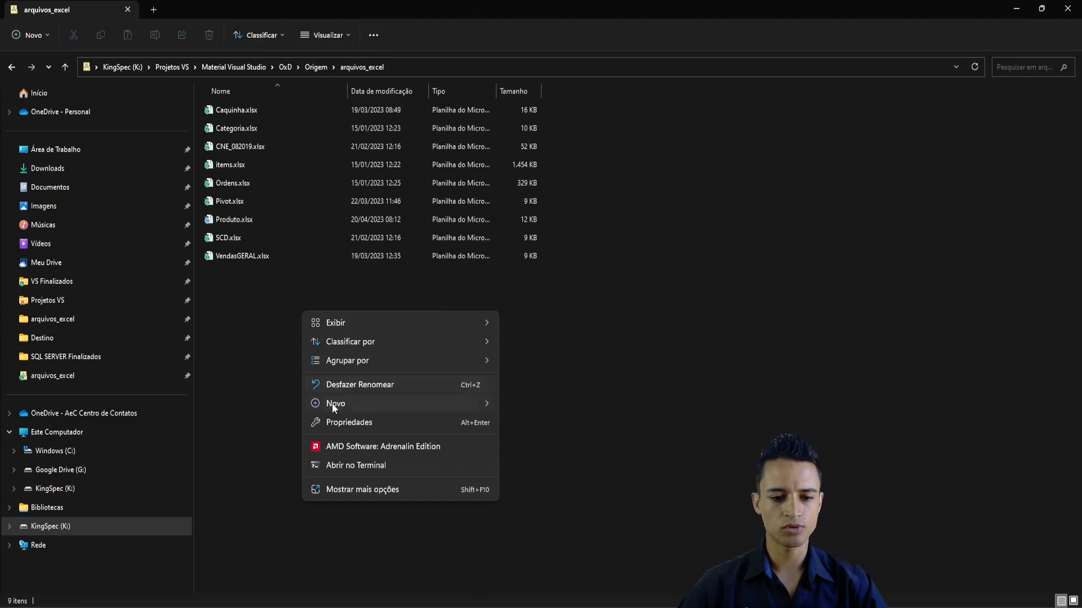
{"action": "mouse_move", "coordinate": [332, 404]}
{"action": "left_click", "coordinate": [545, 174]}
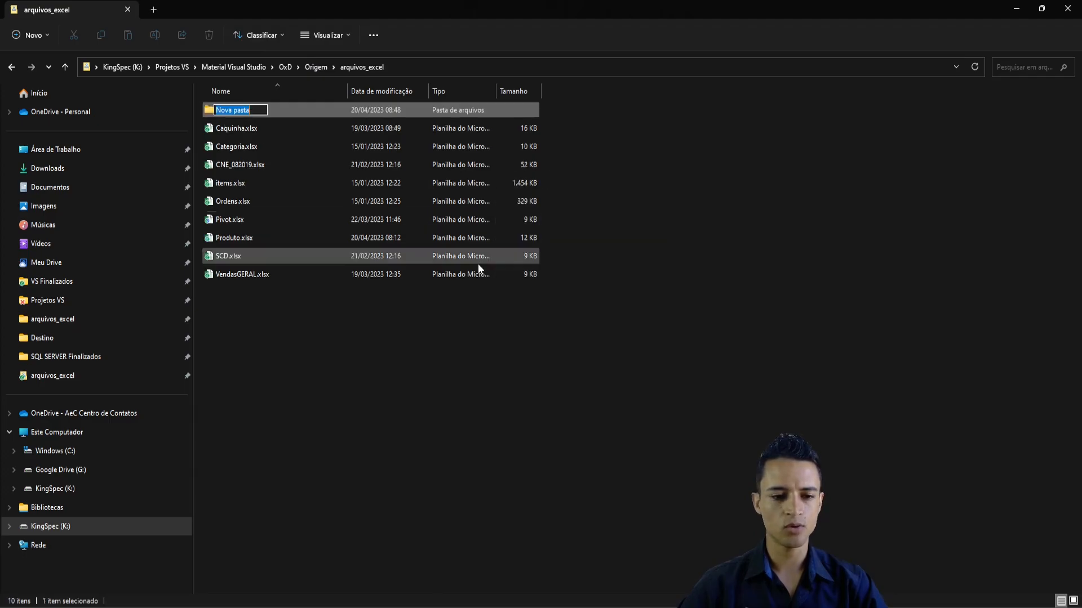
{"action": "type", "text": "Foreach"}
{"action": "key", "text": "Return"}
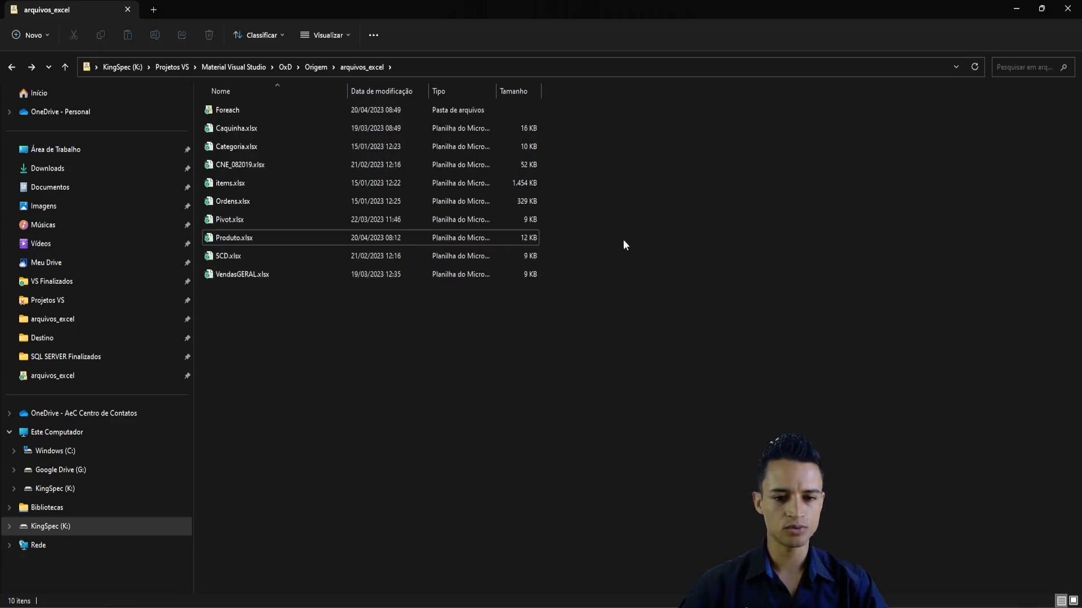
- Copy Produto.xlsx from arquivos_excel into the Foreach folder and paste two more copies of it there
{"action": "left_click", "coordinate": [257, 235]}
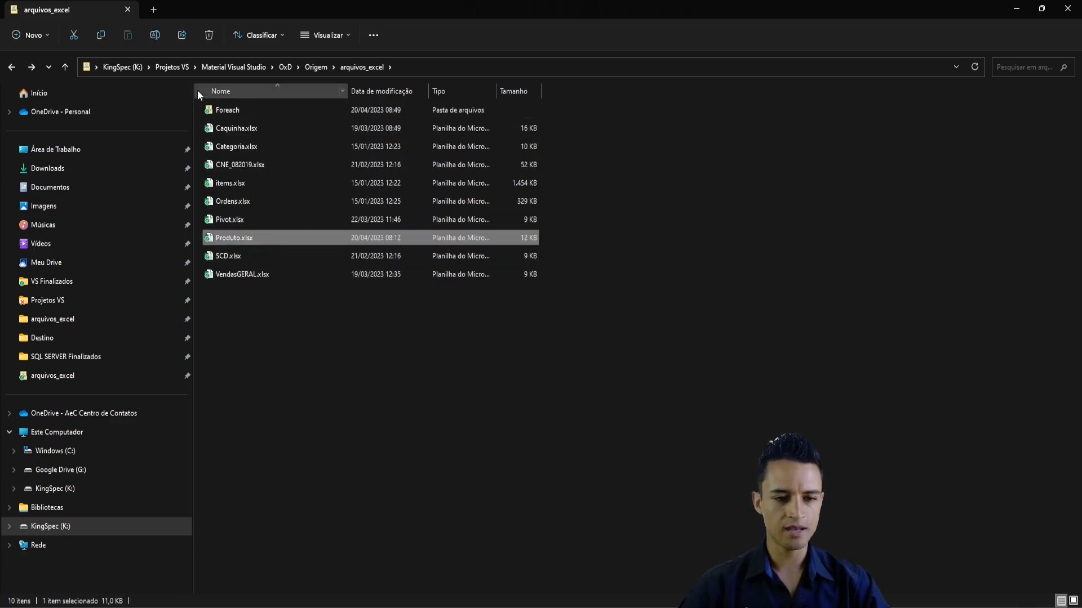
{"action": "double_click", "coordinate": [232, 111]}
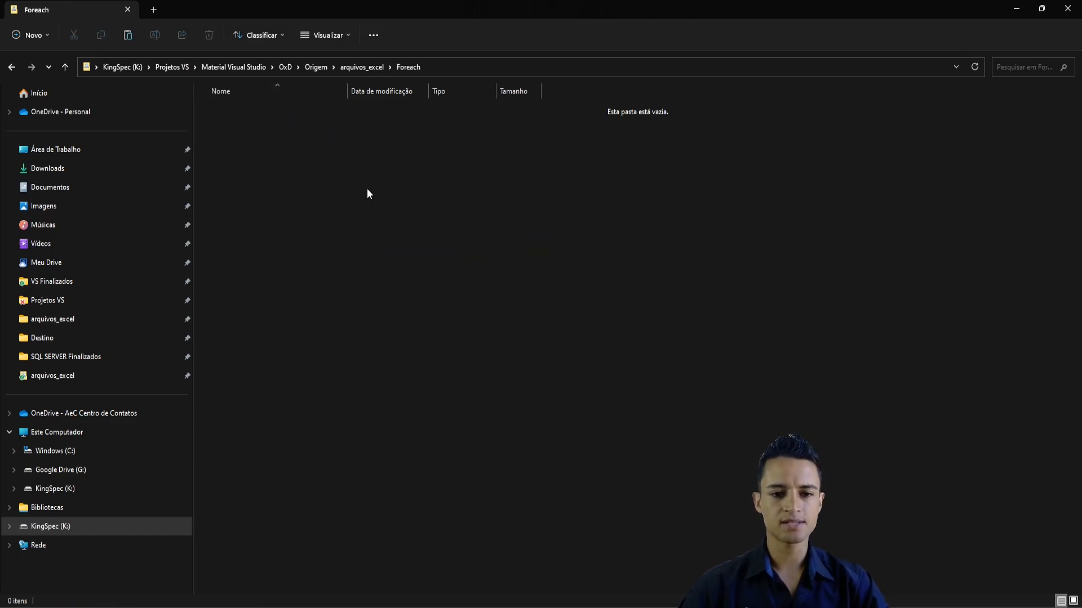
{"action": "left_click", "coordinate": [393, 197]}
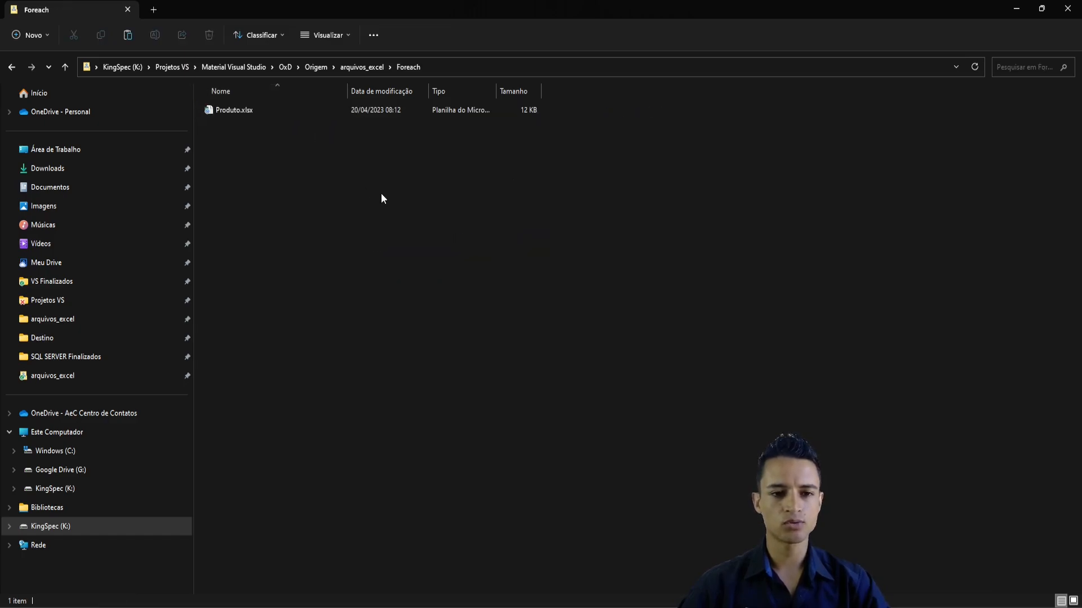
{"action": "left_click", "coordinate": [245, 113]}
{"action": "key", "text": "ctrl+v"}
{"action": "key", "text": "ctrl+v"}
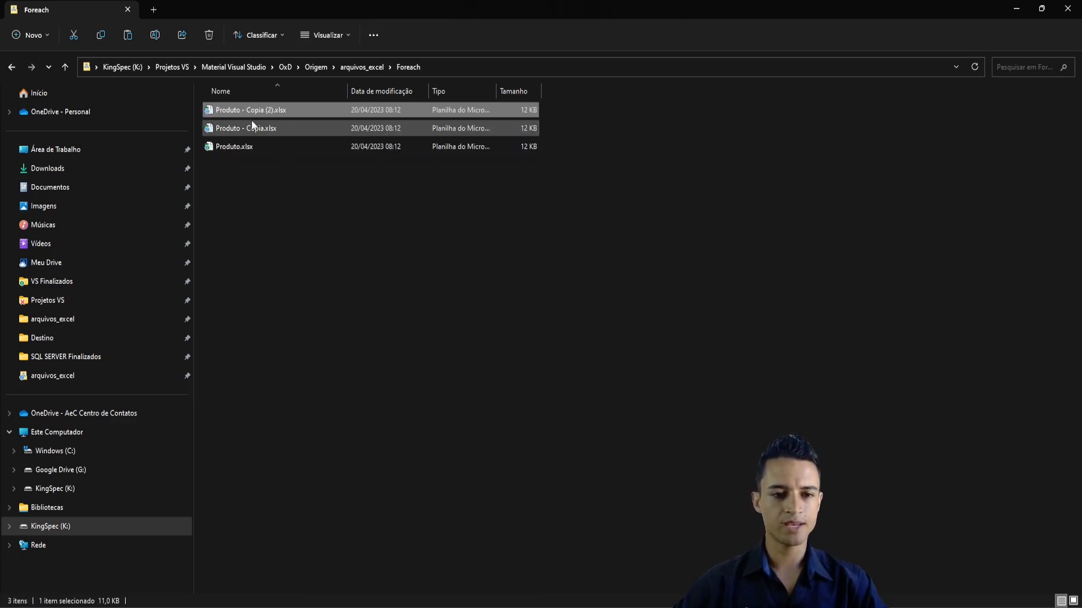
{"action": "left_click", "coordinate": [253, 160]}
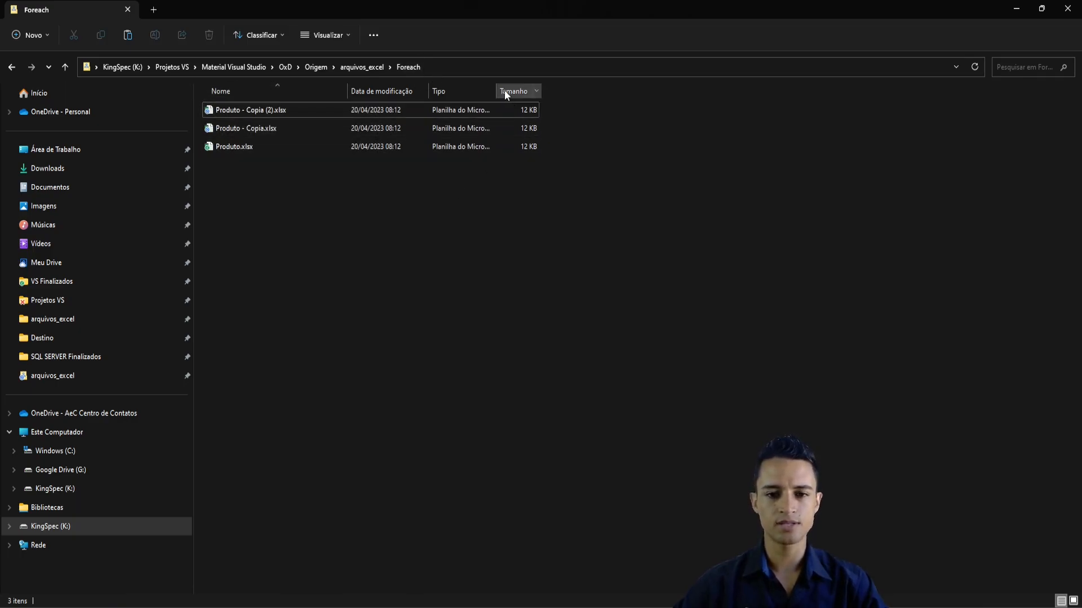
- Widen the file type column in the Foreach folder and examine the Produto workbooks
{"action": "left_click_drag", "start_coordinate": [495, 90], "coordinate": [532, 90]}
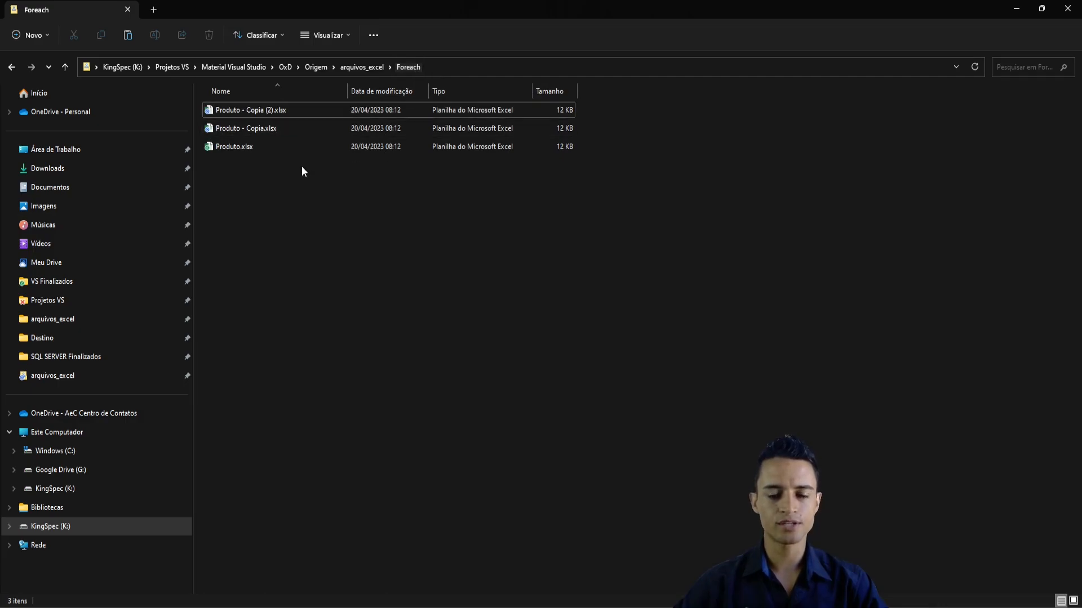
{"action": "mouse_move", "coordinate": [287, 148]}
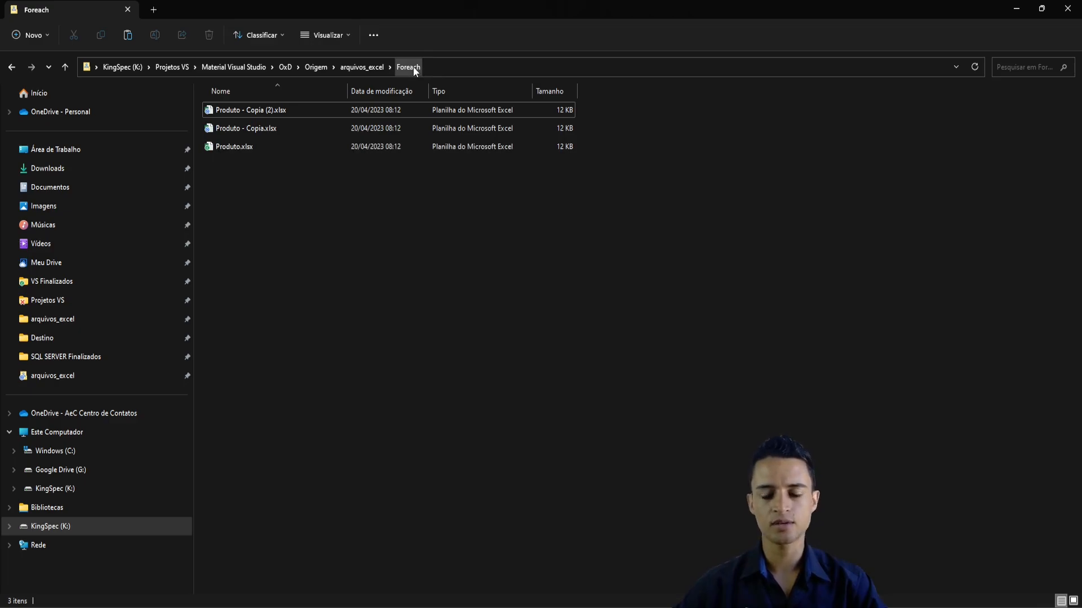
{"action": "left_click_drag", "start_coordinate": [232, 172], "coordinate": [252, 102]}
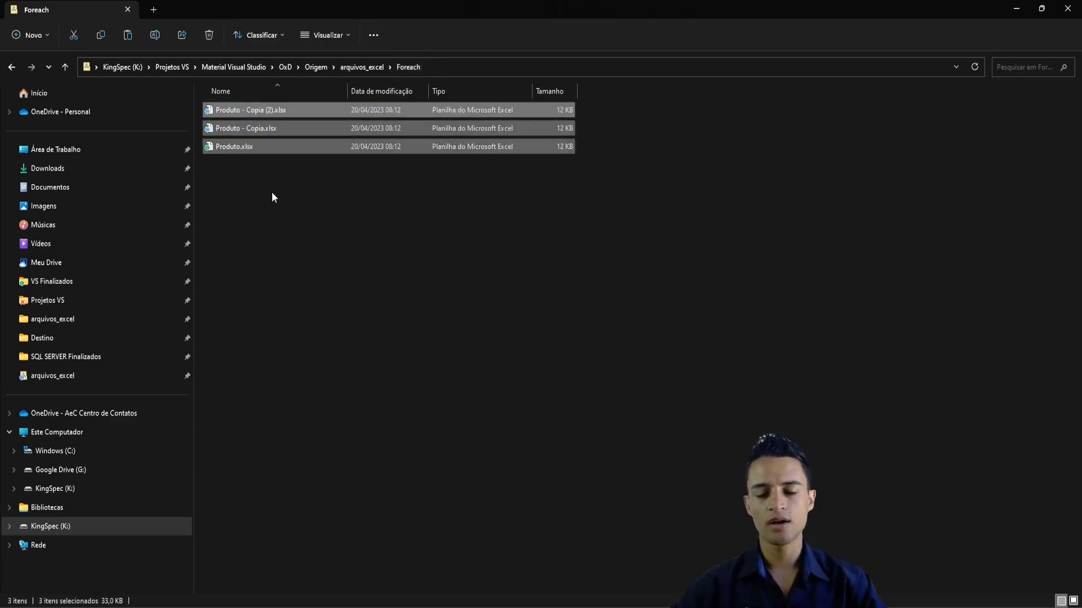
{"action": "left_click", "coordinate": [272, 198]}
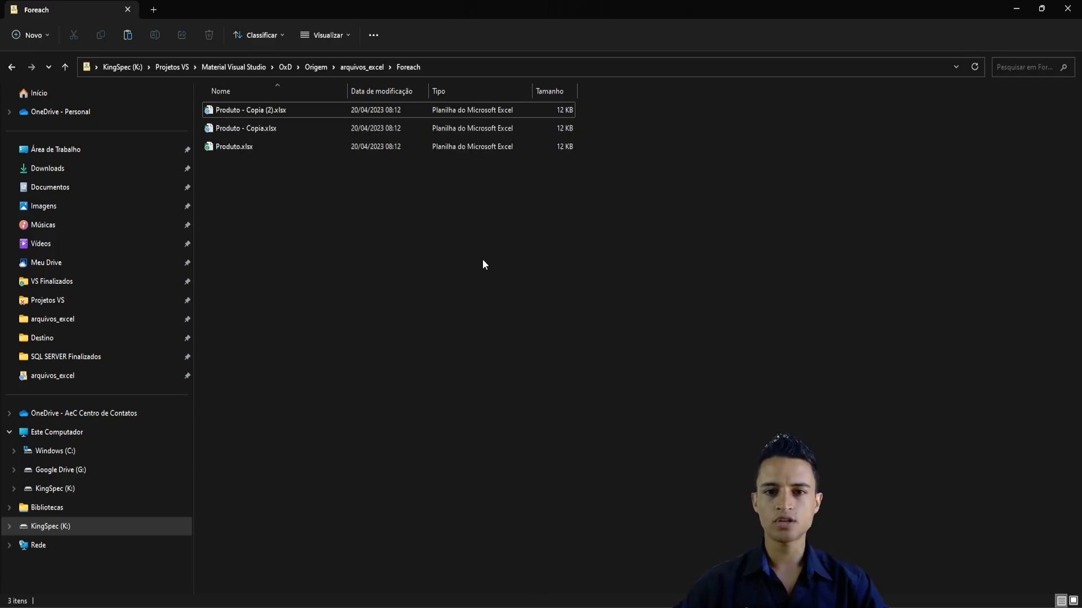
- Switch to Visual Studio, close the 23_sequencia package and add a Foreach Loop container to the 24_foreach control flow
{"action": "key", "text": "alt+Tab"}
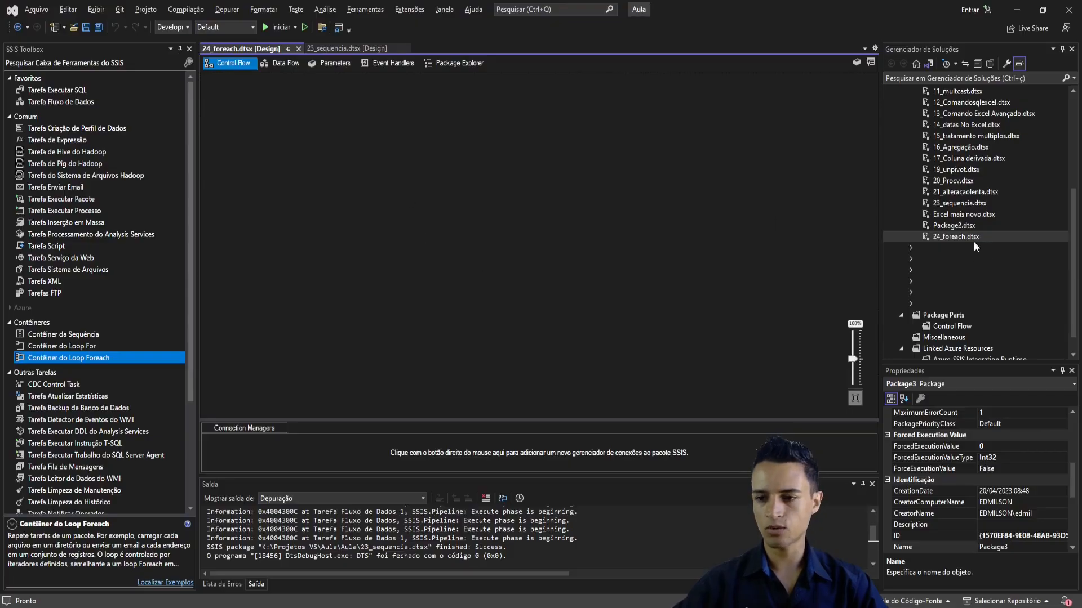
{"action": "left_click", "coordinate": [405, 48]}
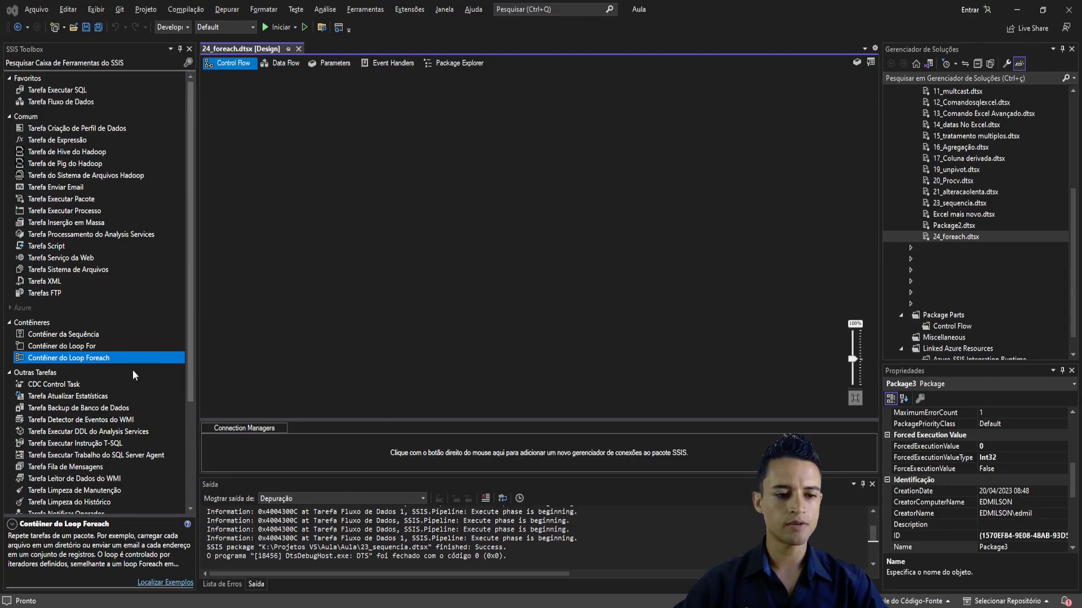
{"action": "left_click_drag", "start_coordinate": [53, 362], "coordinate": [356, 163]}
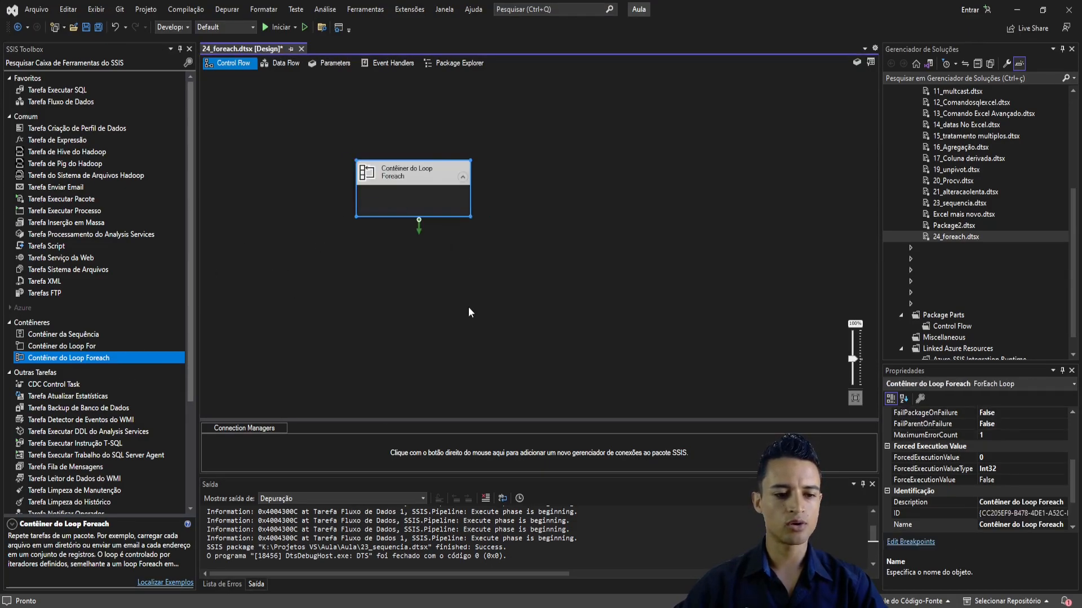
{"action": "left_click", "coordinate": [487, 208]}
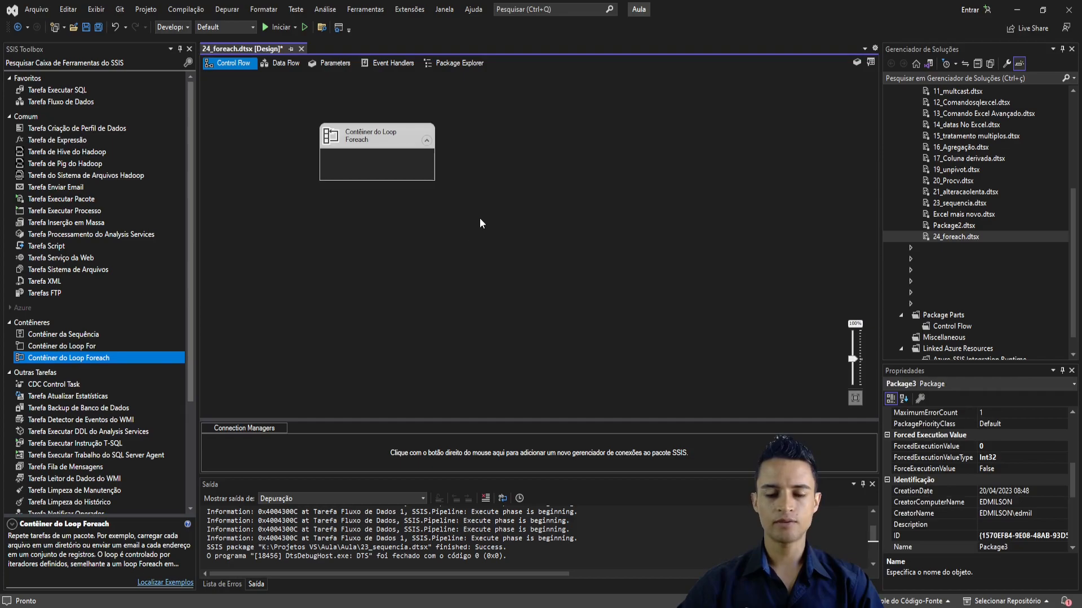
- Open the Foreach Loop container's collection settings and set the enumerator to Enumerador de Arquivo Foreach
{"action": "double_click", "coordinate": [366, 140]}
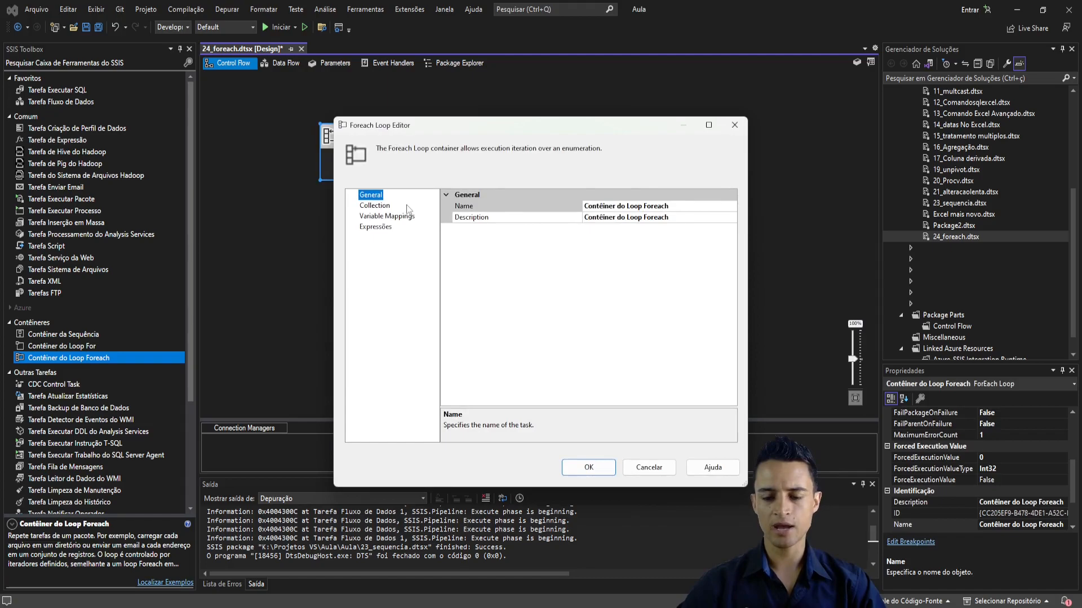
{"action": "left_click", "coordinate": [376, 210]}
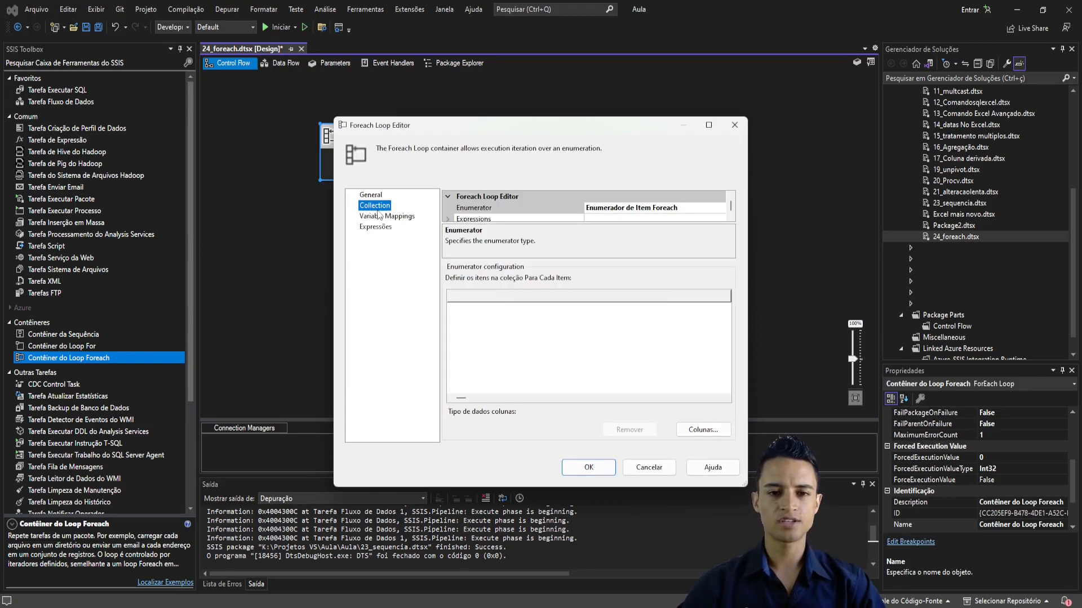
{"action": "left_click_drag", "start_coordinate": [545, 124], "coordinate": [521, 93]}
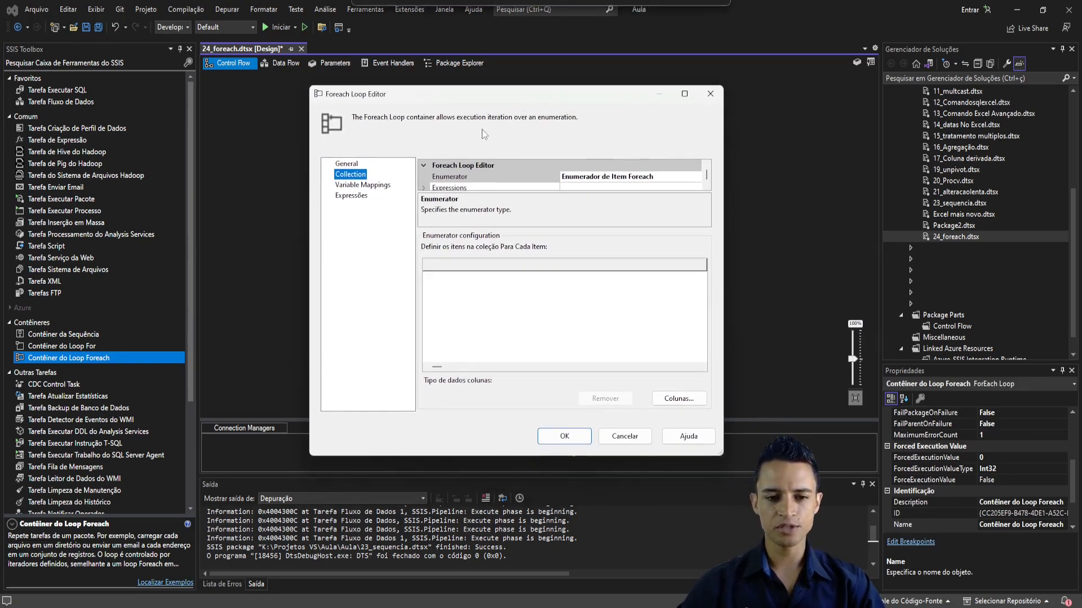
{"action": "left_click", "coordinate": [663, 178]}
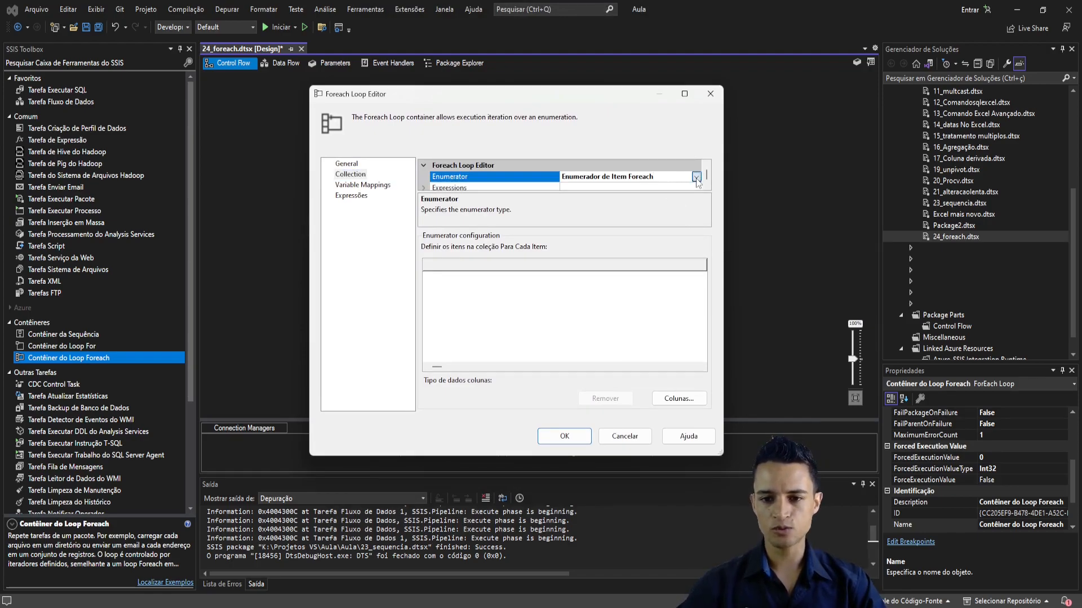
{"action": "left_click", "coordinate": [697, 177]}
{"action": "left_click", "coordinate": [498, 203]}
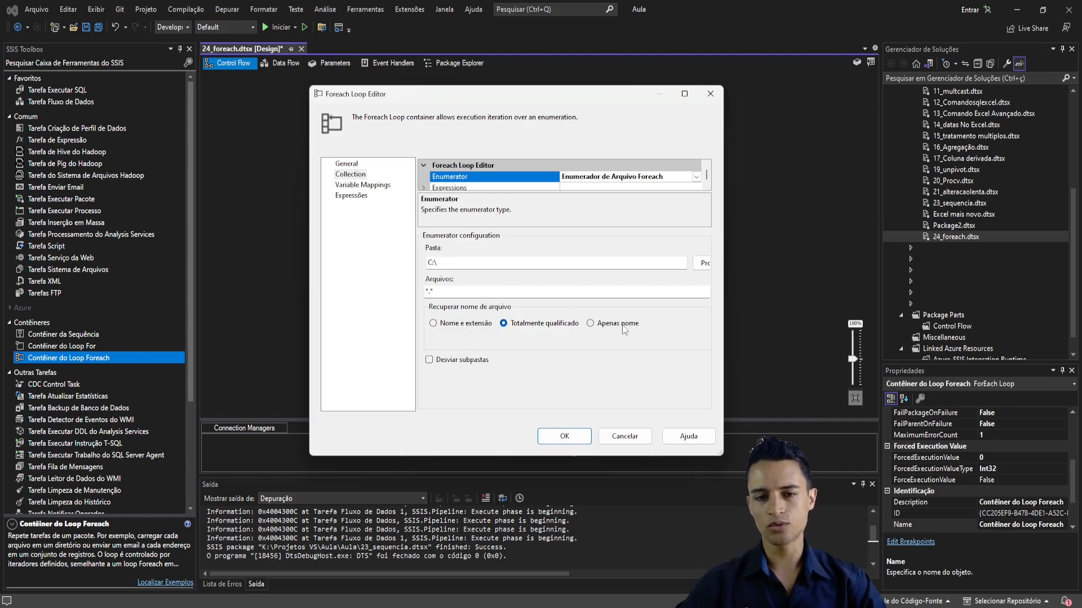
{"action": "left_click_drag", "start_coordinate": [503, 242], "coordinate": [552, 217]}
{"action": "key", "text": "Escape"}
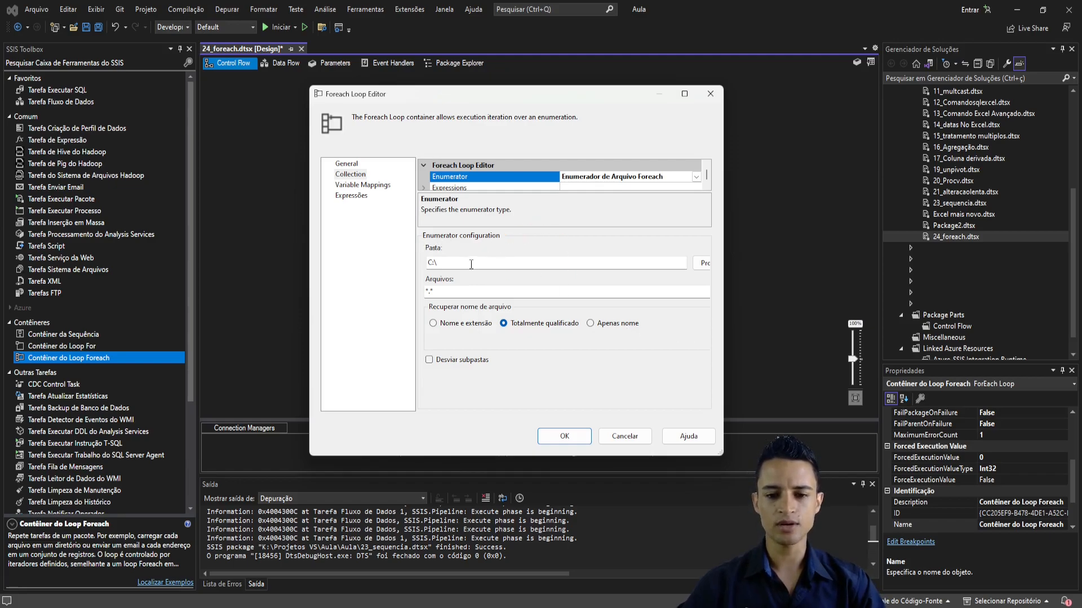
- Widen the Foreach Loop Editor window and try to browse for the enumerator's source folder
{"action": "left_click", "coordinate": [445, 265]}
{"action": "left_click_drag", "start_coordinate": [721, 454], "coordinate": [824, 438]}
{"action": "left_click", "coordinate": [807, 260]}
{"action": "scroll", "coordinate": [580, 320], "scroll_direction": "down", "scroll_amount": 5}
{"action": "scroll", "coordinate": [583, 319], "scroll_direction": "up", "scroll_amount": 6}
{"action": "left_click", "coordinate": [622, 218]}
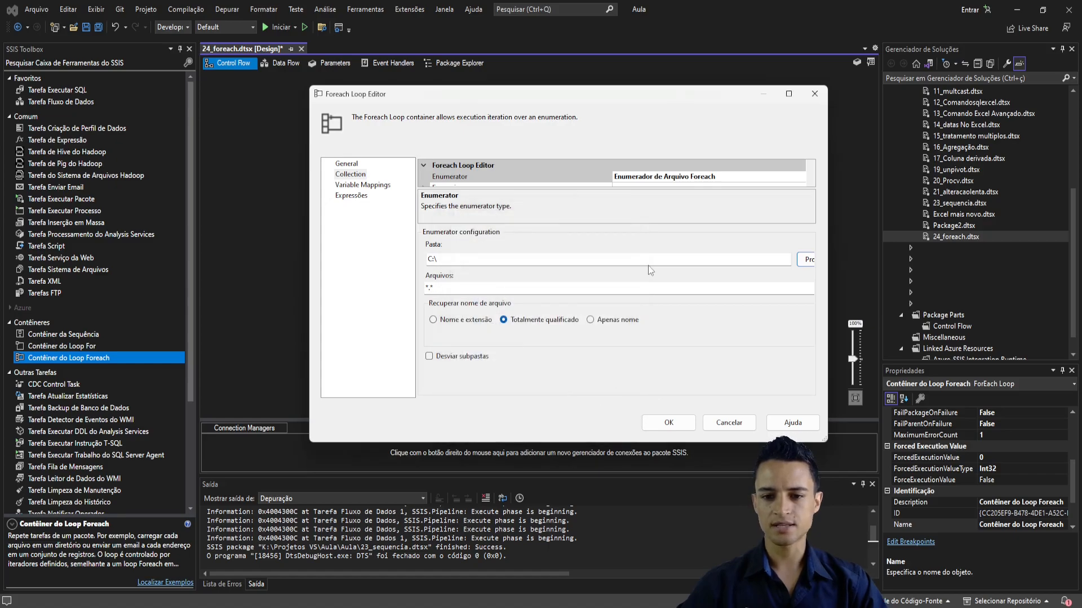
- Copy the Foreach folder's path from File Explorer and paste it as the enumerator's source folder in the Foreach Loop Editor
{"action": "key", "text": "alt+Tab"}
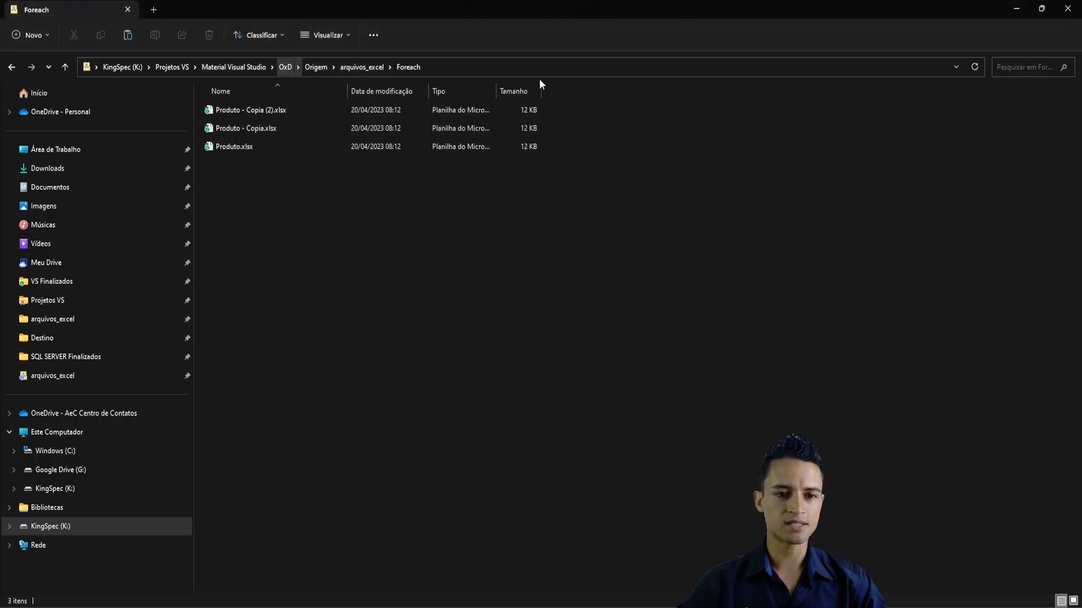
{"action": "left_click", "coordinate": [445, 67]}
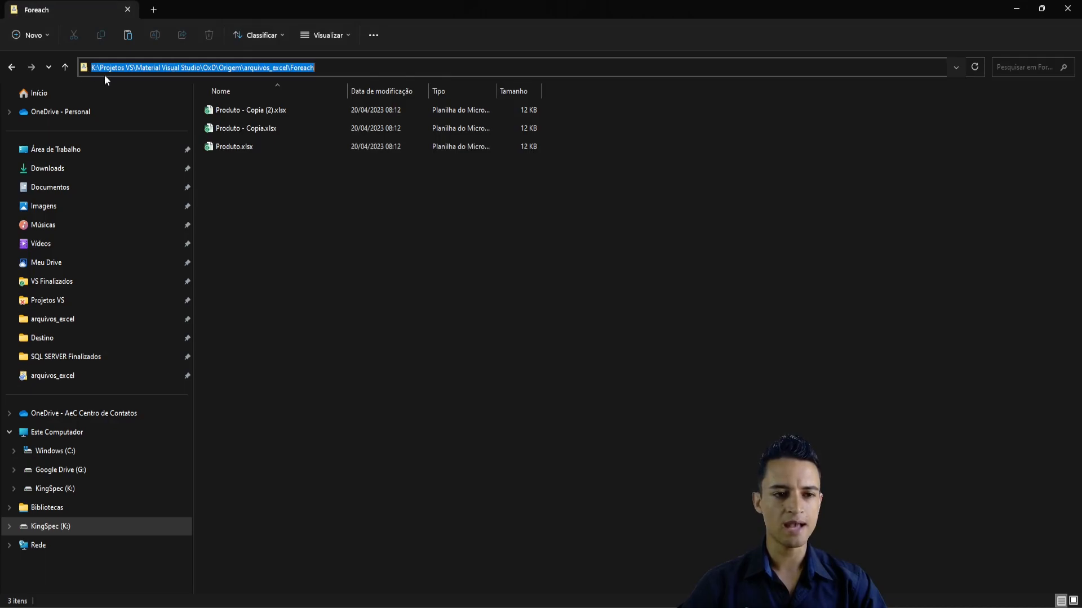
{"action": "left_click", "coordinate": [331, 182]}
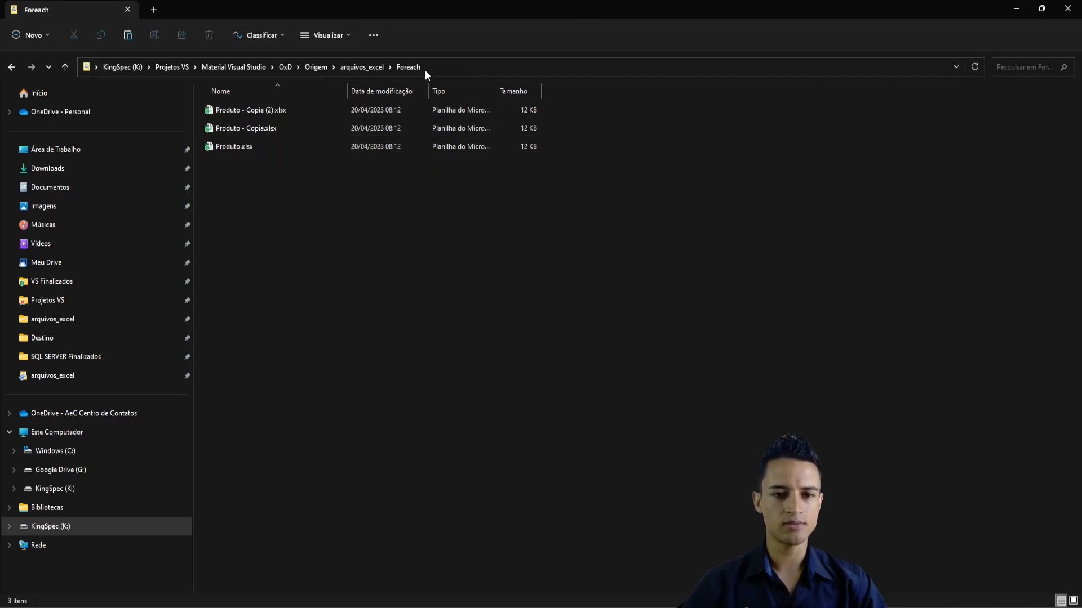
{"action": "left_click", "coordinate": [442, 67]}
{"action": "key", "text": "ctrl+c"}
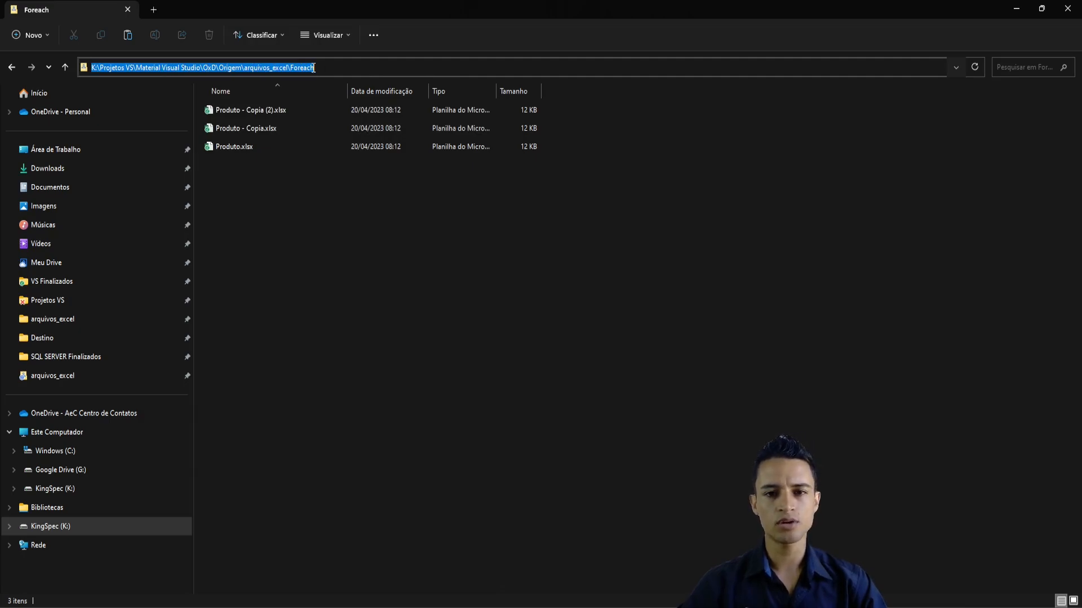
{"action": "key", "text": "alt+Tab"}
{"action": "key", "text": "ctrl+v"}
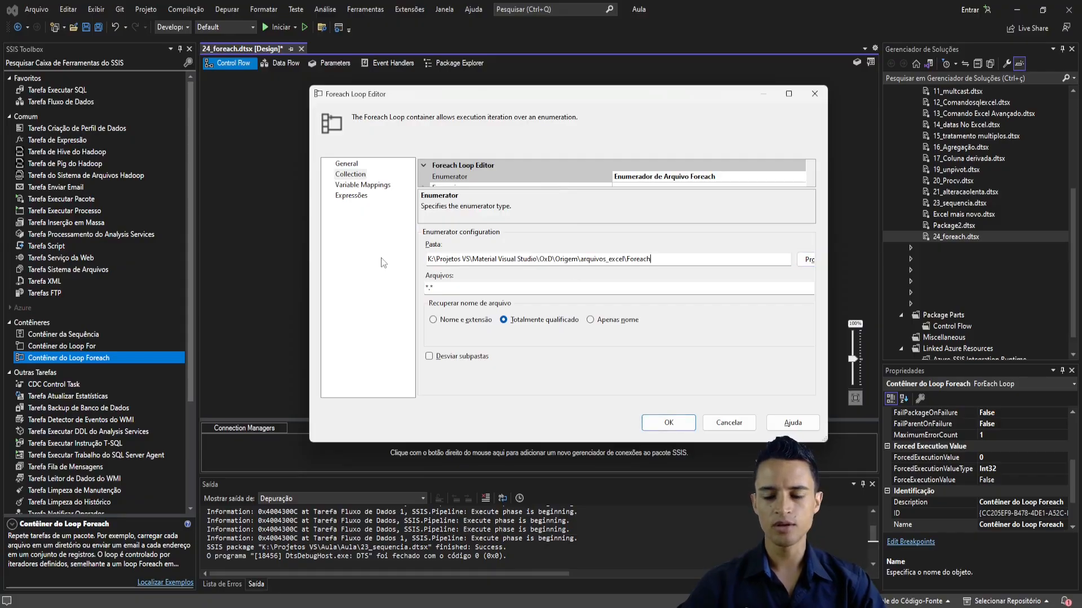
- Examine the *.* file mask and the fully qualified name option, comparing the mask with the Produto file names in the Foreach folder
{"action": "left_click", "coordinate": [465, 286]}
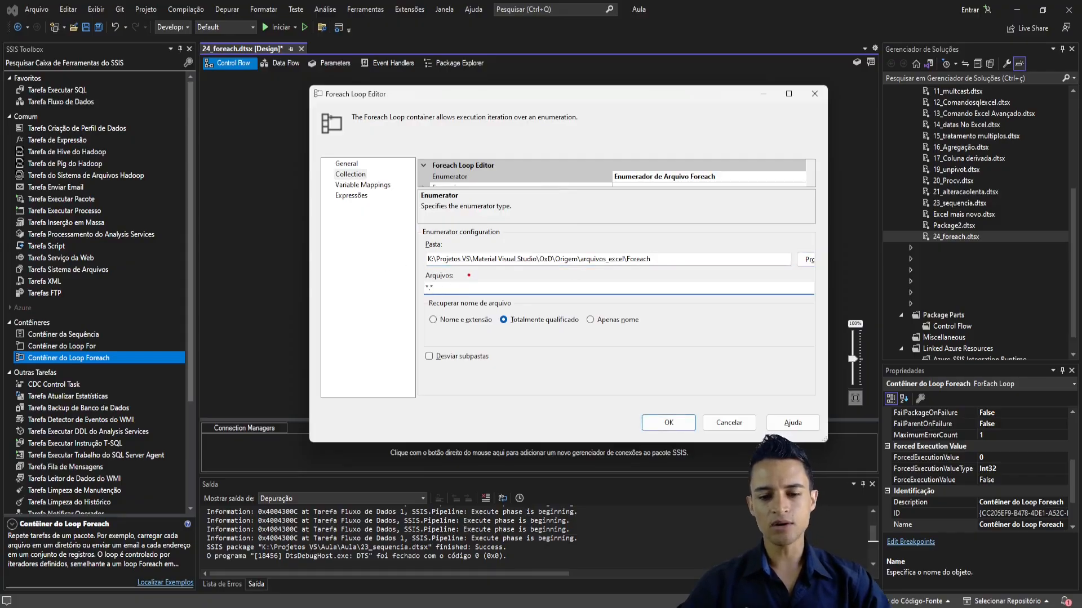
{"action": "left_click_drag", "start_coordinate": [598, 249], "coordinate": [631, 218]}
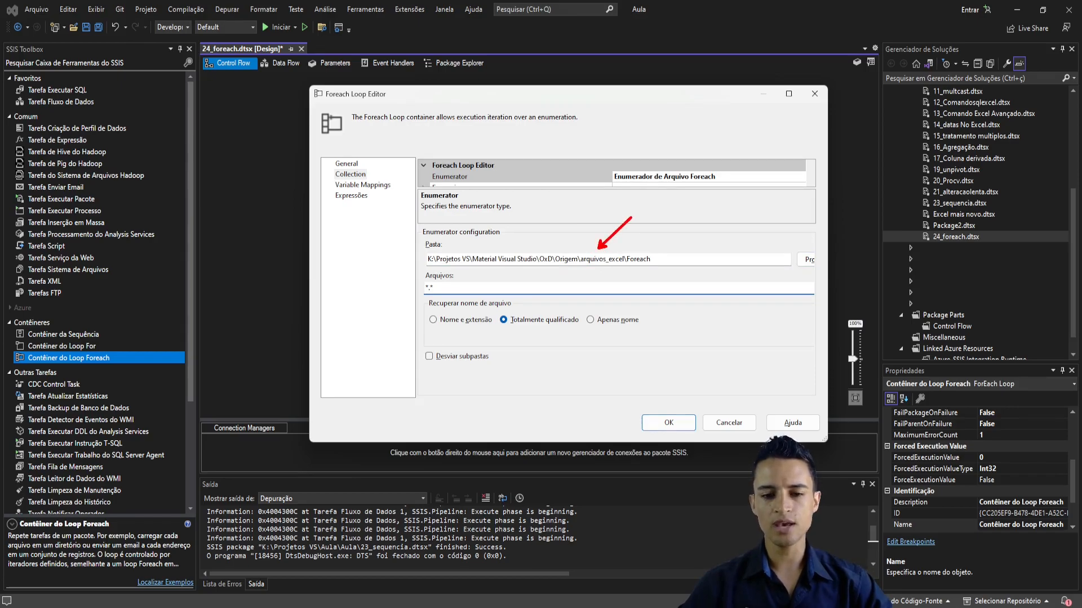
{"action": "key", "text": "Escape"}
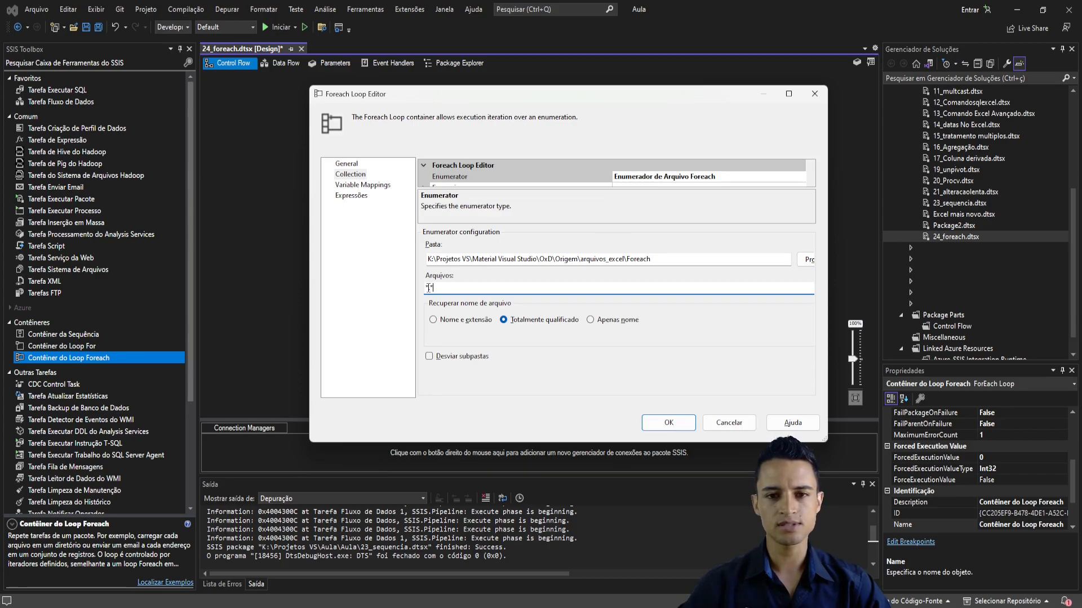
{"action": "left_click_drag", "start_coordinate": [429, 287], "coordinate": [441, 287]}
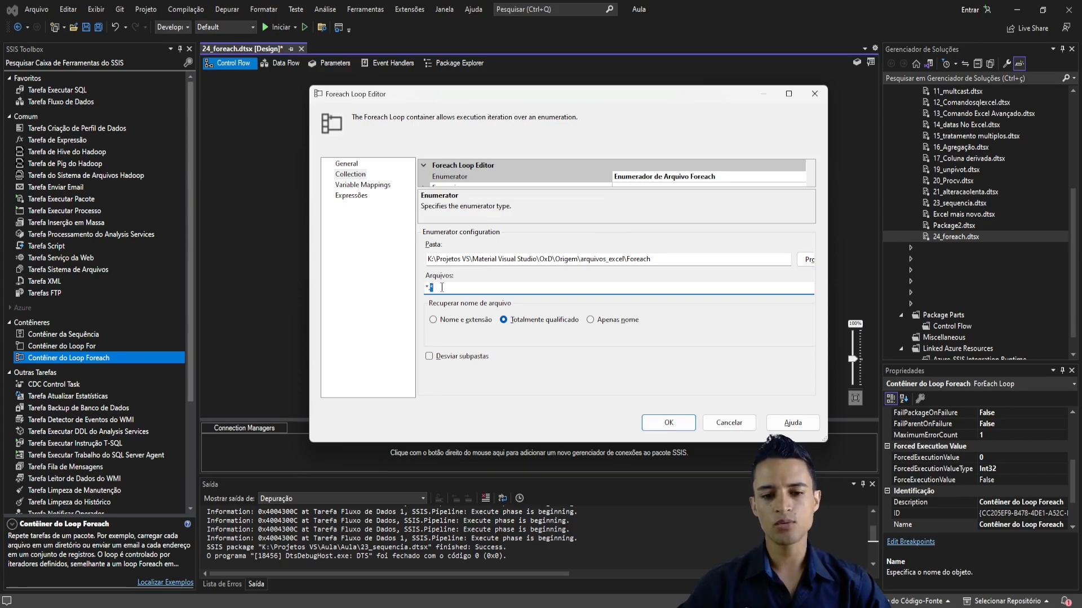
{"action": "key", "text": "alt+Tab"}
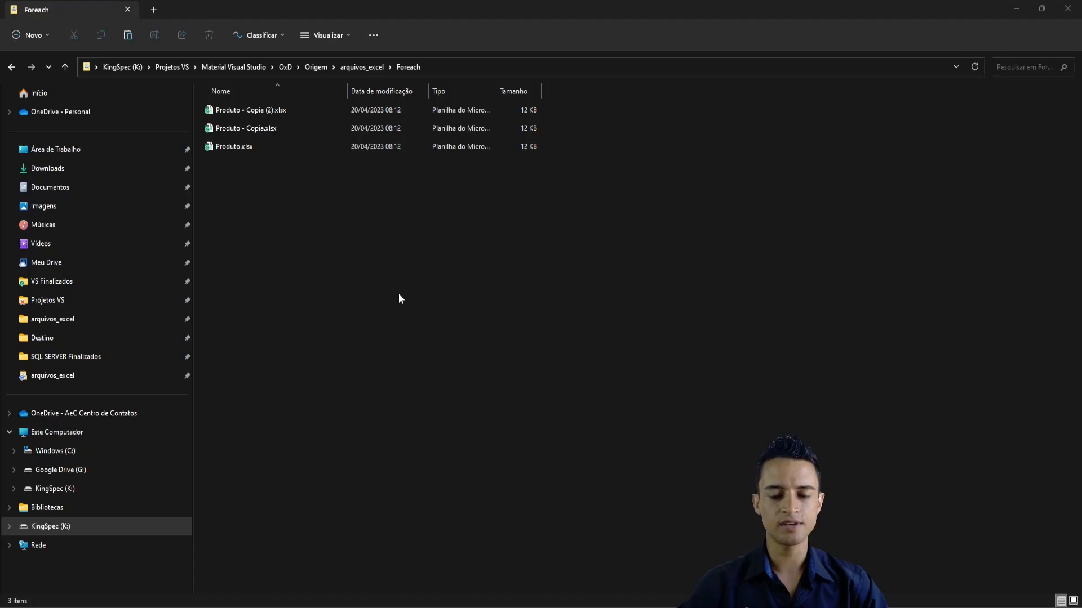
{"action": "left_click", "coordinate": [233, 149]}
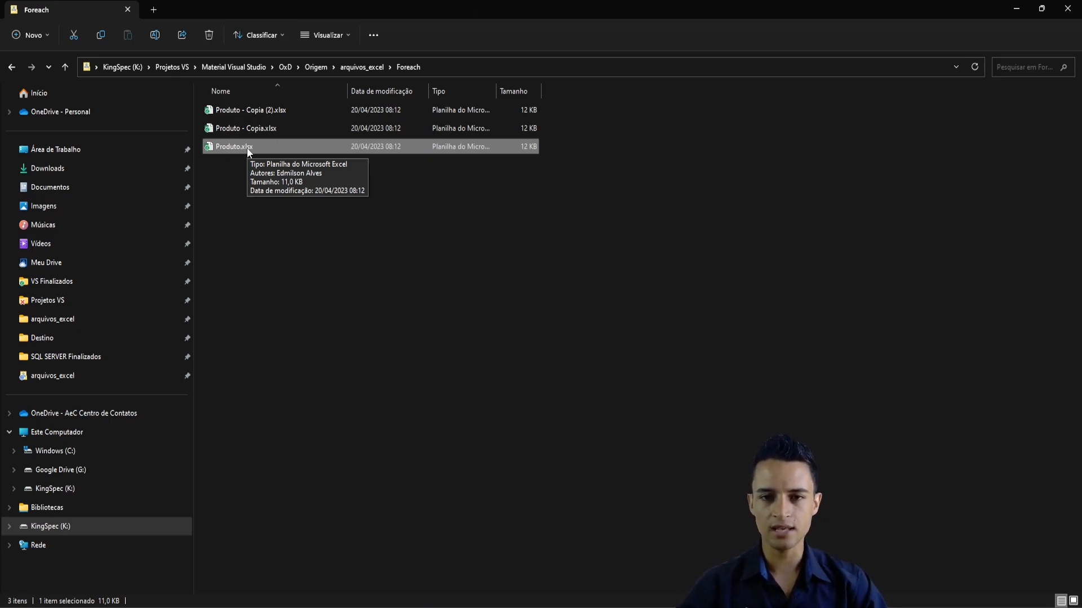
{"action": "key", "text": "alt+Tab"}
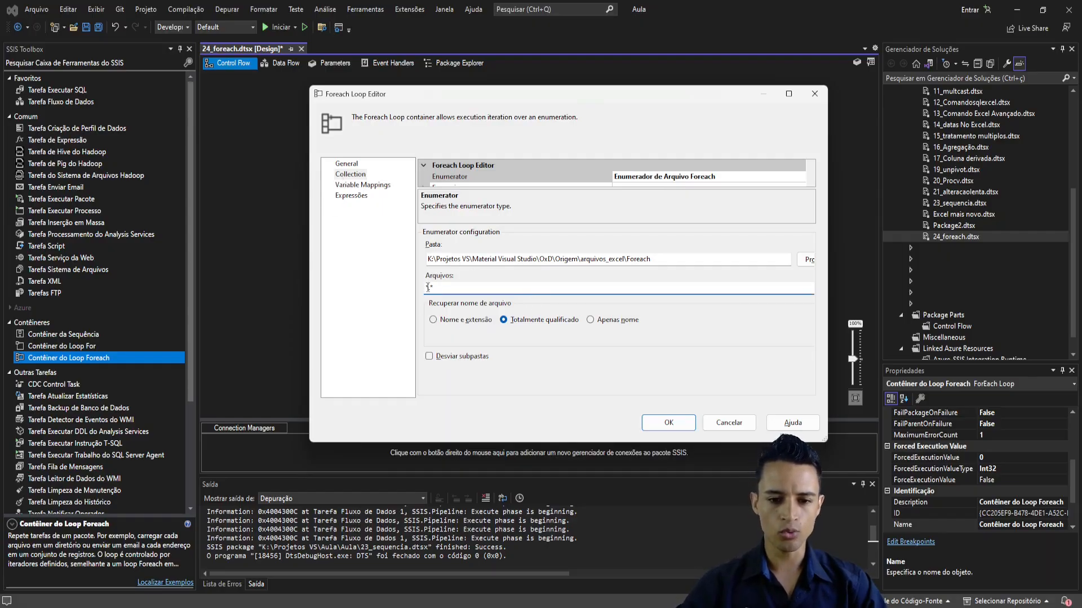
{"action": "left_click_drag", "start_coordinate": [430, 289], "coordinate": [421, 290]}
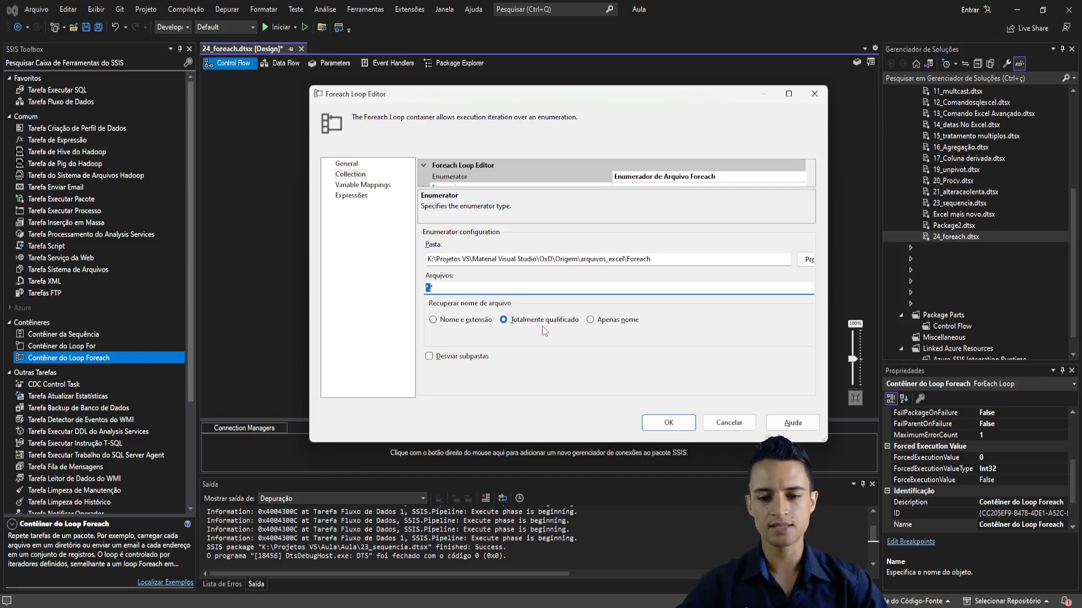
{"action": "left_click_drag", "start_coordinate": [495, 313], "coordinate": [583, 333]}
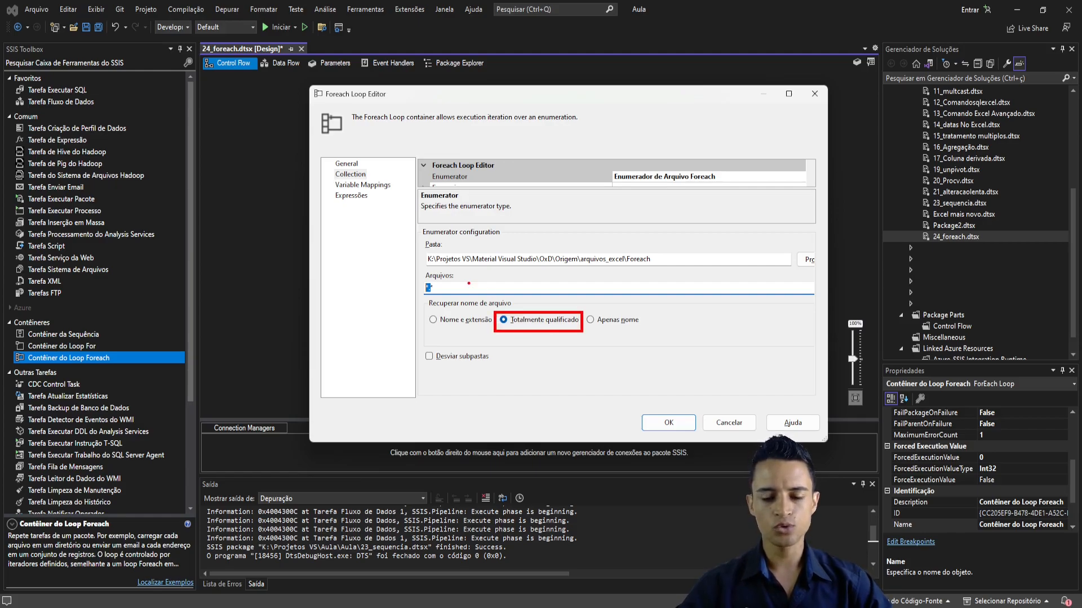
{"action": "left_click_drag", "start_coordinate": [448, 277], "coordinate": [526, 236]}
{"action": "key", "text": "Escape"}
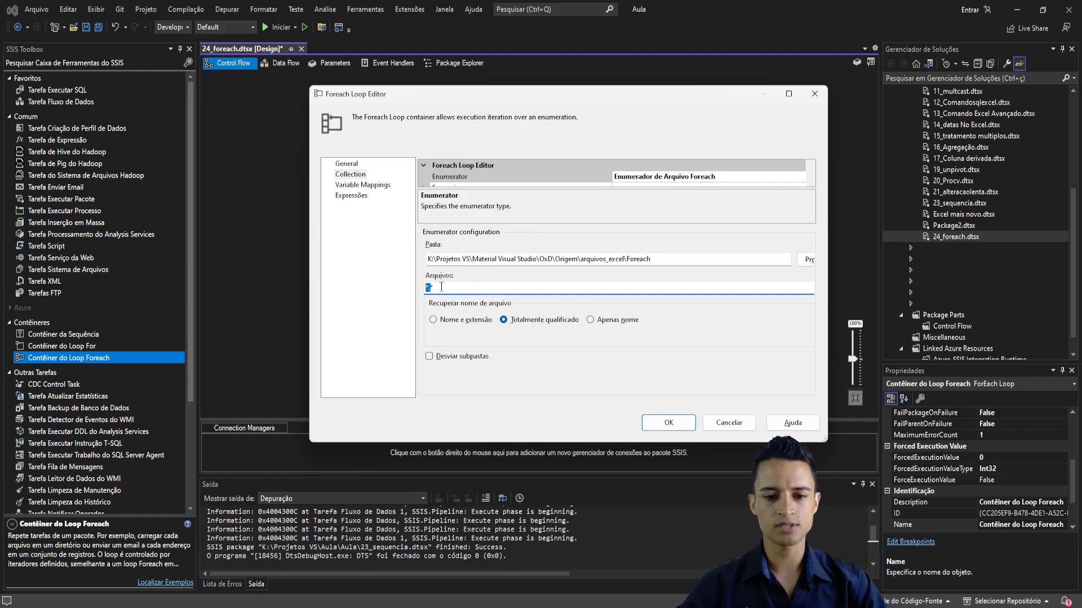
{"action": "left_click", "coordinate": [429, 288]}
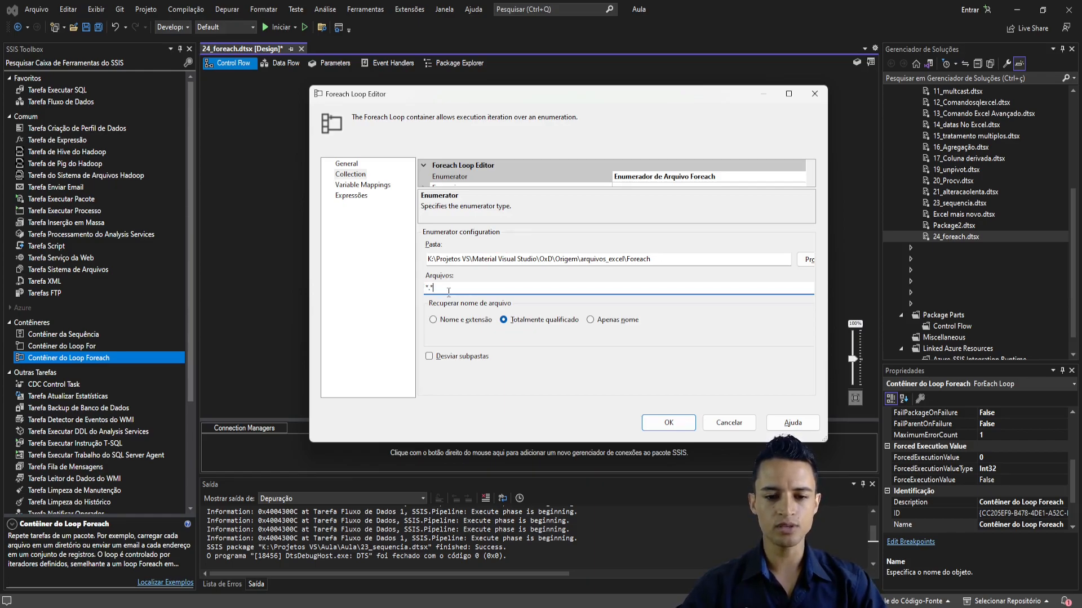
- Set the enumerator's file mask to *.xlsx, check it against the extension of Produto.xlsx in File Explorer, and accept the loop settings
{"action": "key", "text": "alt+Tab"}
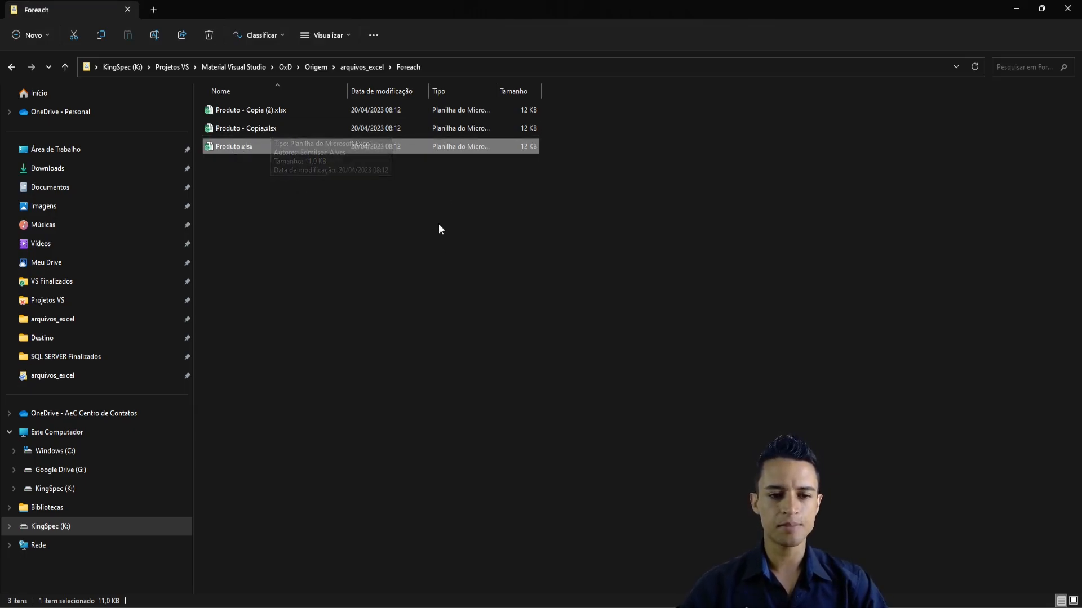
{"action": "key", "text": "alt+Tab"}
{"action": "key", "text": "BackSpace"}
{"action": "key", "text": "BackSpace"}
{"action": "type", "text": ".xlsx"}
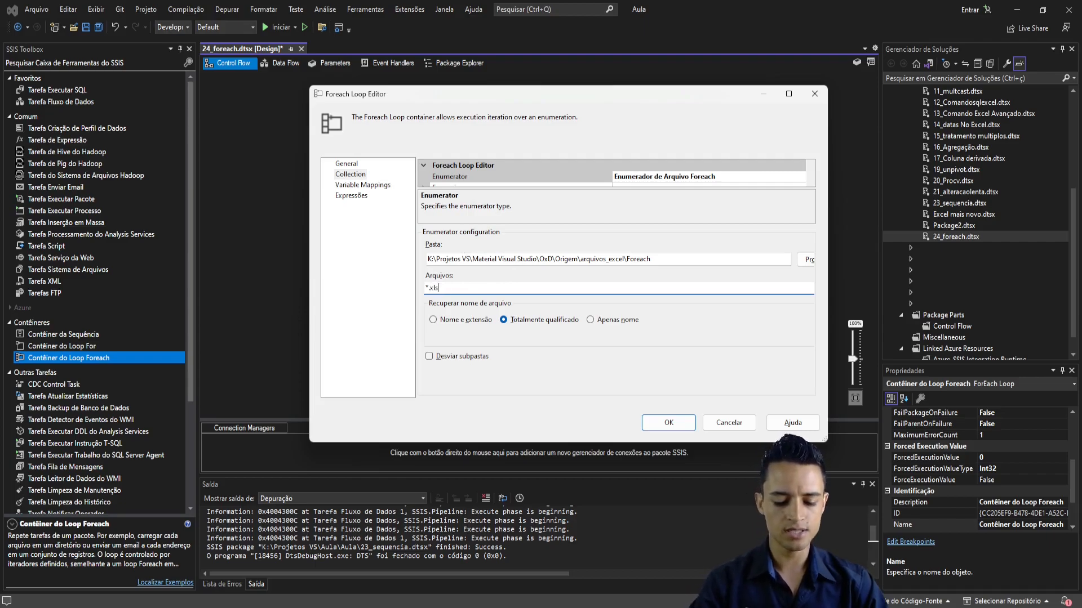
{"action": "key", "text": "alt+Tab"}
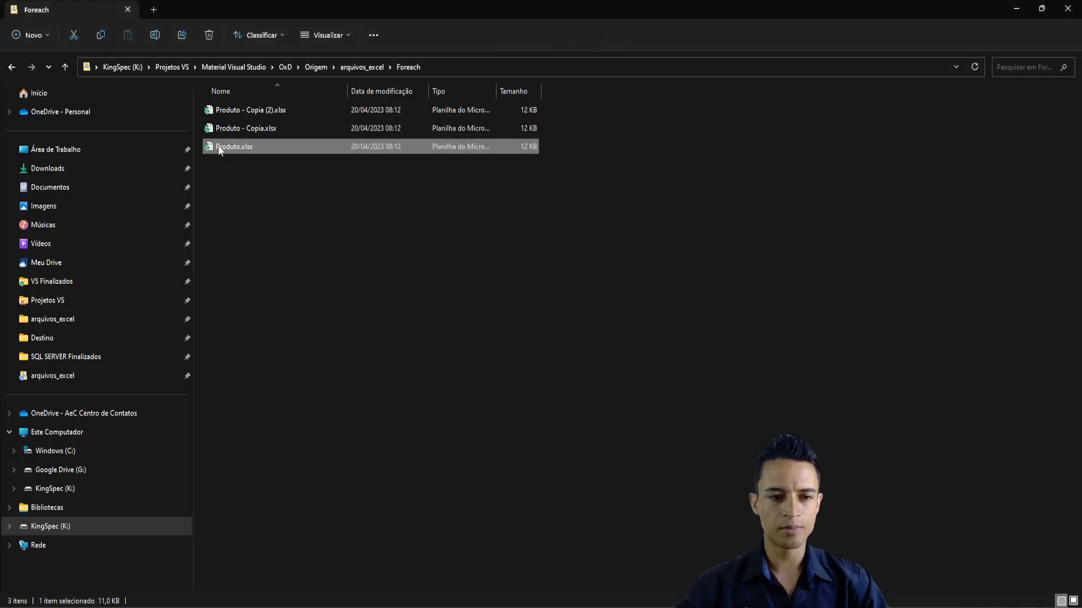
{"action": "left_click", "coordinate": [249, 149]}
{"action": "left_click_drag", "start_coordinate": [255, 147], "coordinate": [242, 147]}
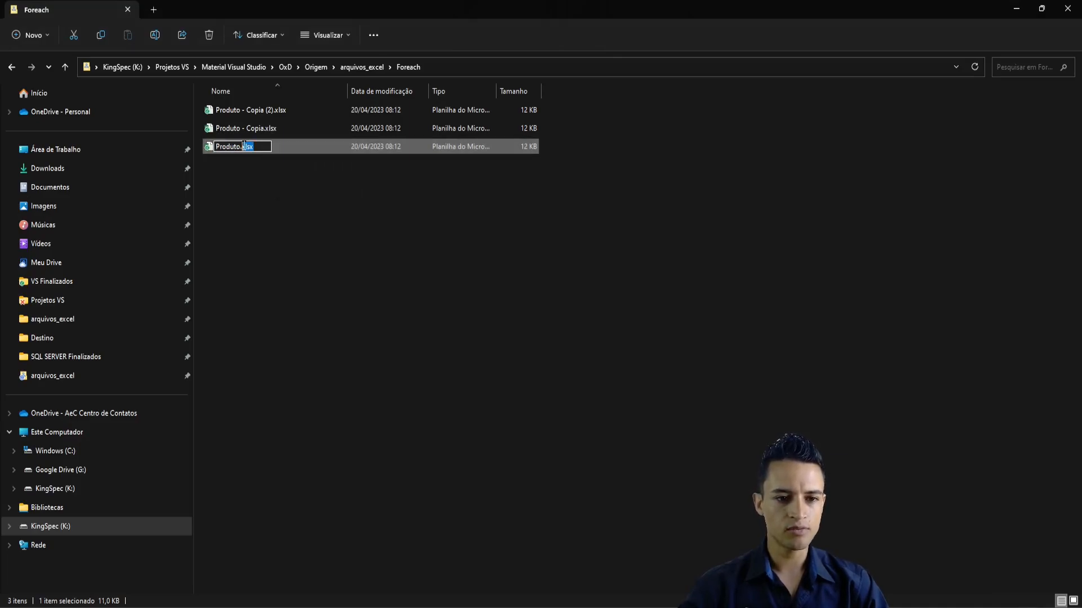
{"action": "key", "text": "alt+Tab"}
{"action": "key", "text": "alt+Tab"}
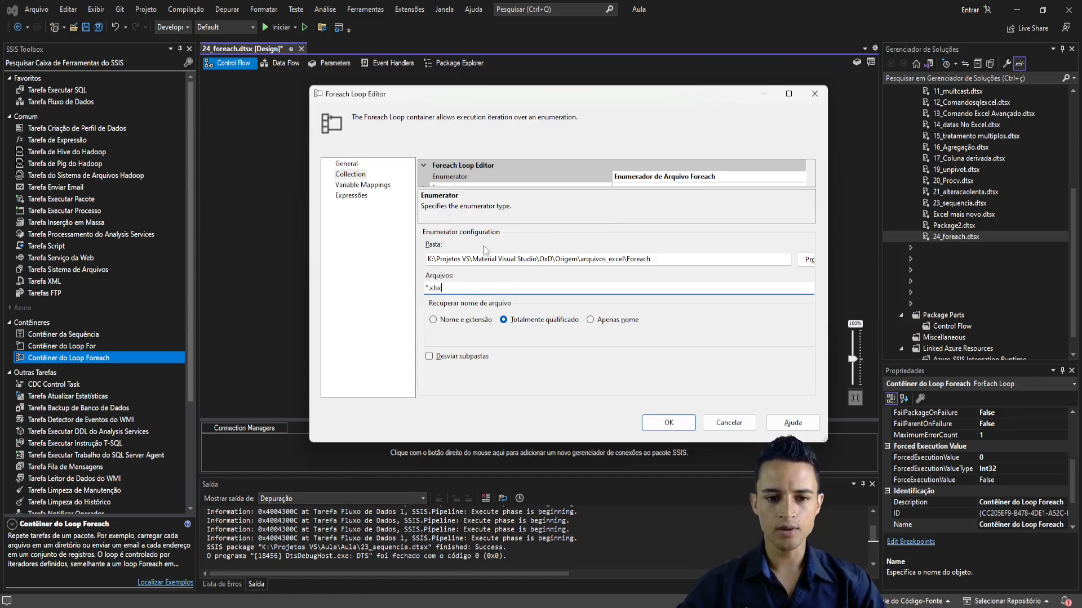
{"action": "left_click", "coordinate": [674, 426]}
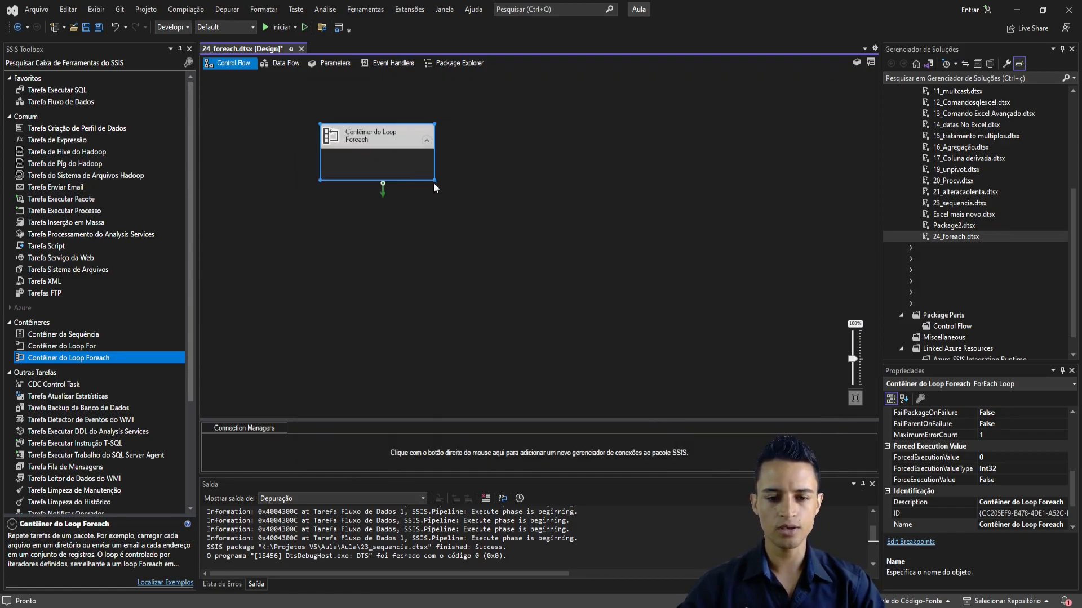
- Enlarge the Foreach Loop container on the control flow canvas and leave it deselected
{"action": "left_click_drag", "start_coordinate": [433, 181], "coordinate": [463, 224]}
{"action": "left_click", "coordinate": [312, 162]}
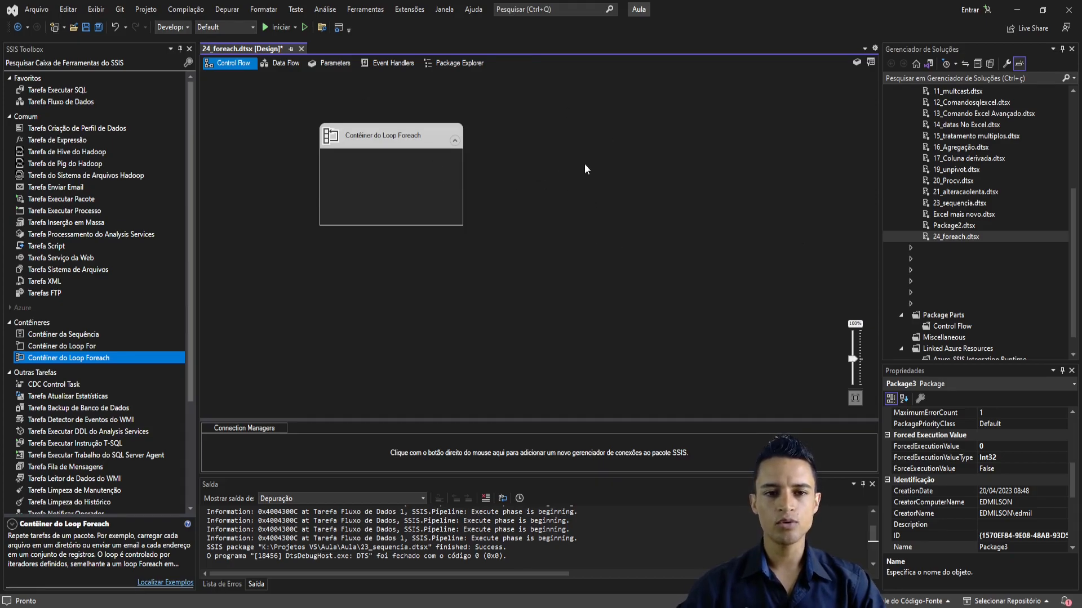
{"action": "left_click", "coordinate": [401, 144]}
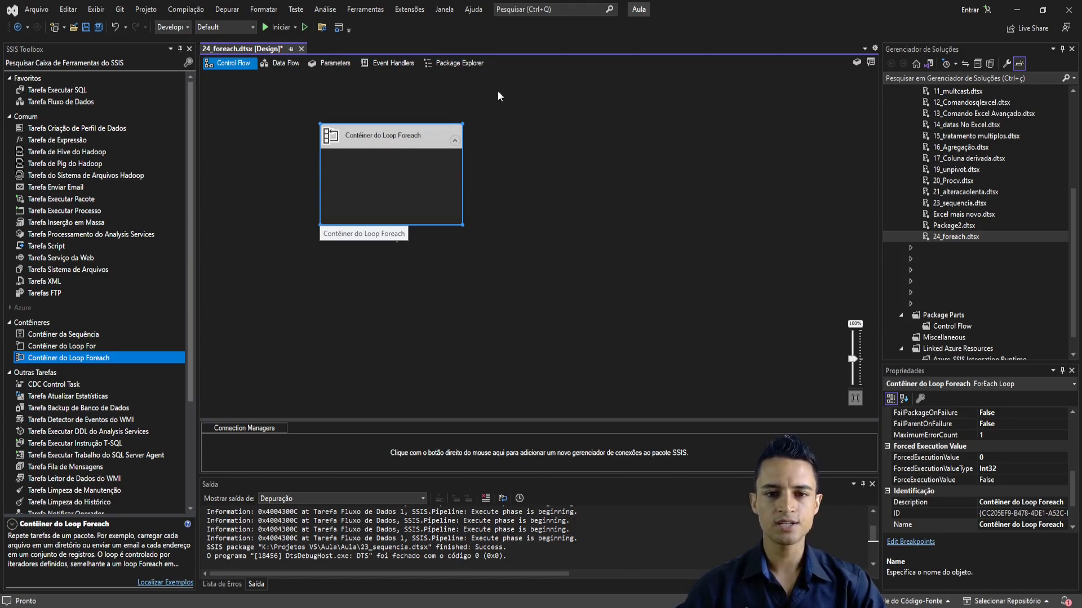
{"action": "left_click", "coordinate": [562, 180]}
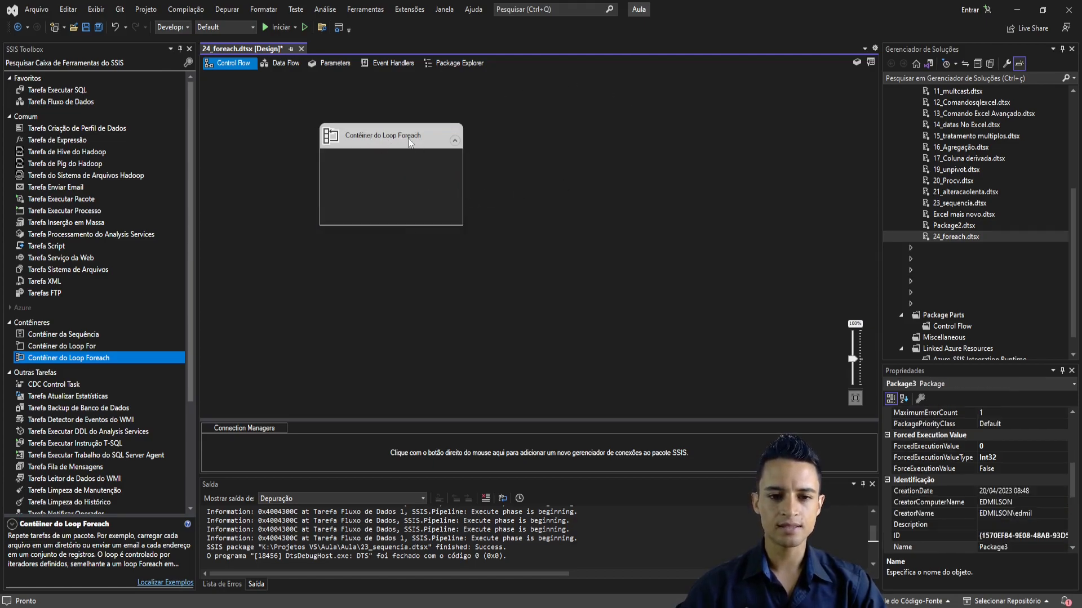
{"action": "left_click", "coordinate": [409, 141]}
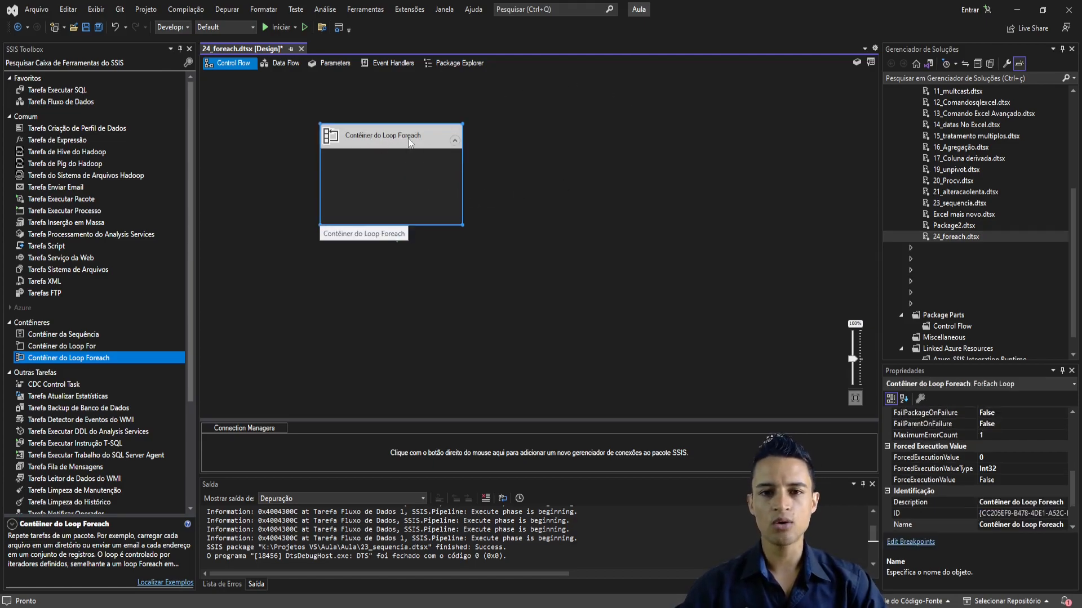
{"action": "left_click", "coordinate": [591, 178]}
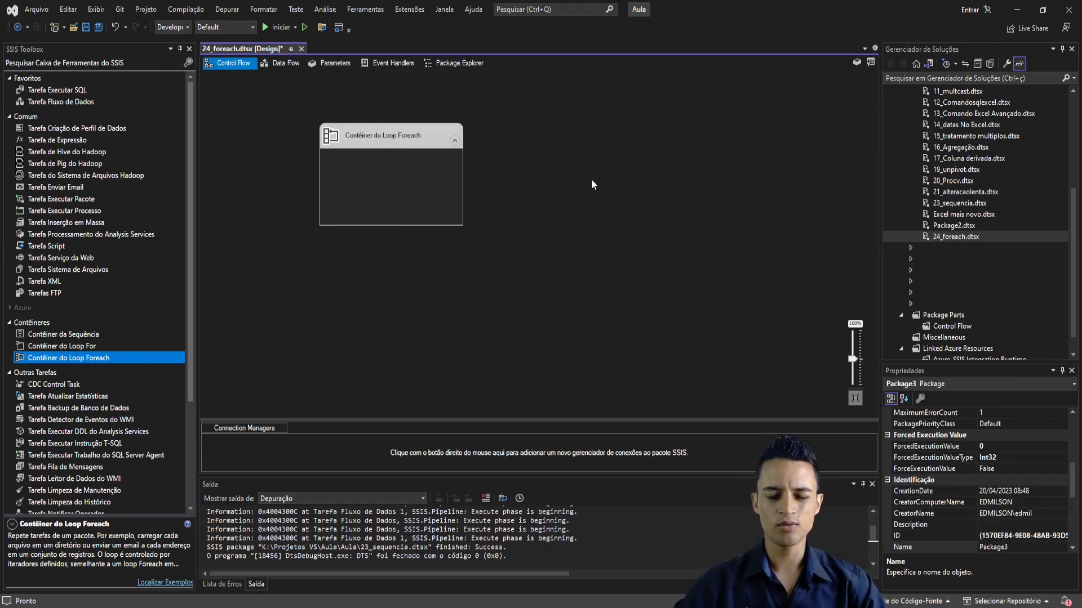
- Open the variables list of the 24_foreach package and add a new variable
{"action": "right_click", "coordinate": [549, 172]}
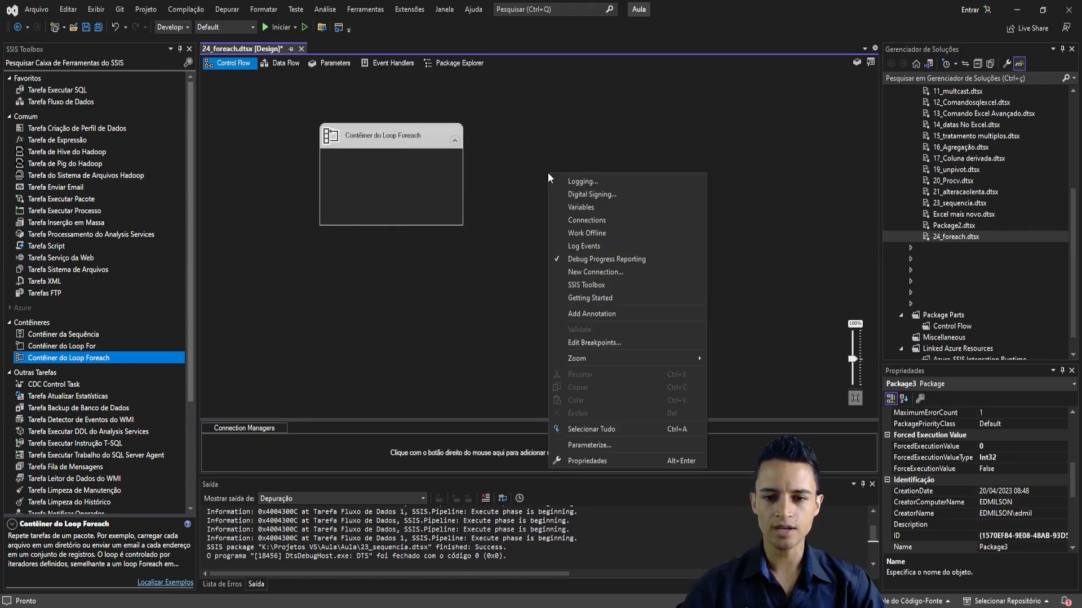
{"action": "left_click", "coordinate": [595, 206]}
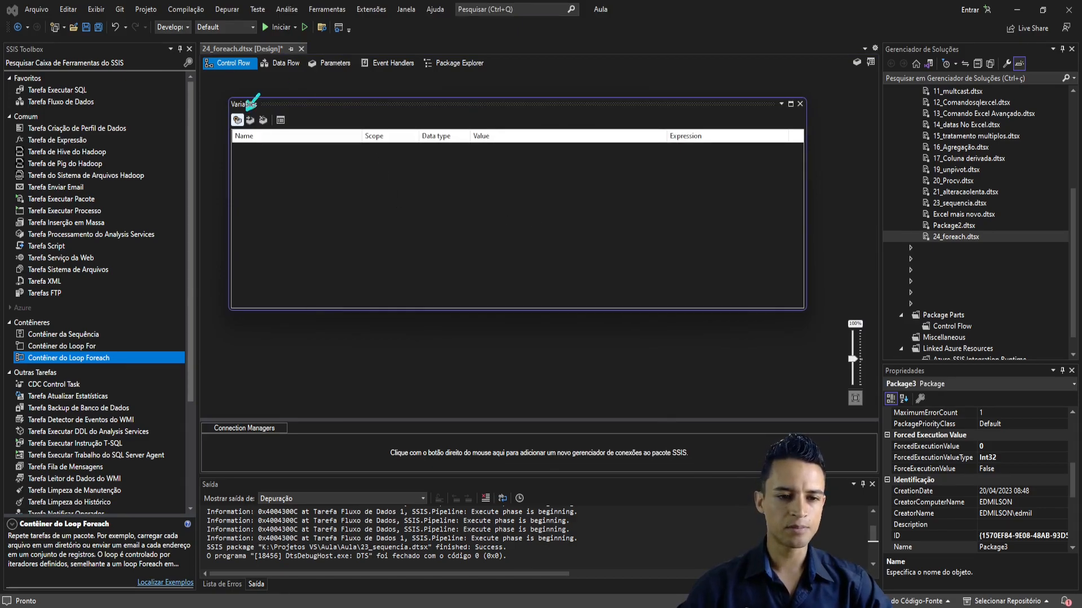
{"action": "left_click", "coordinate": [237, 120]}
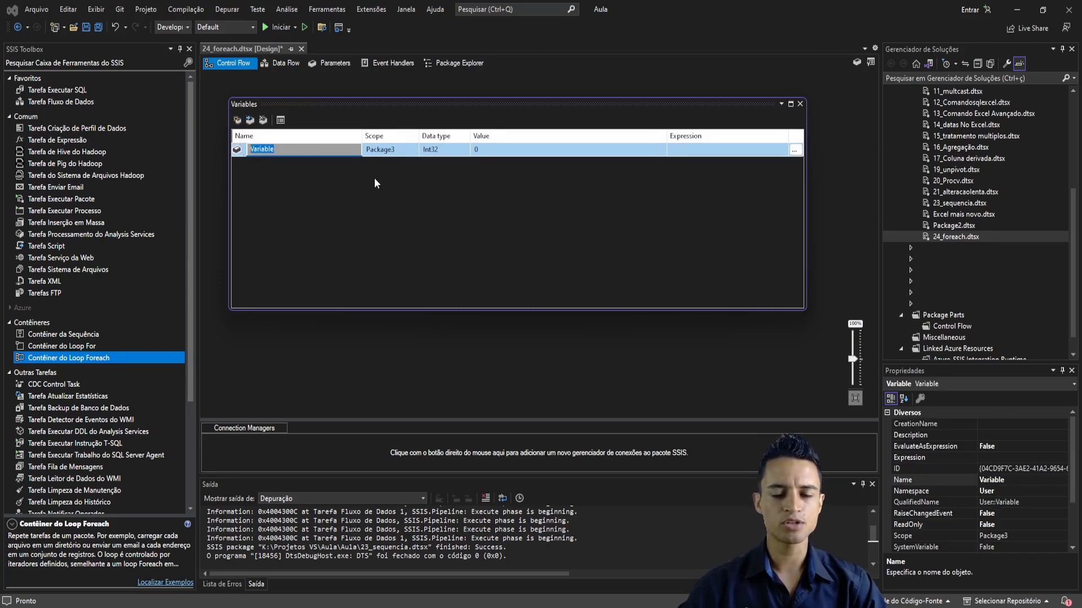
- Name the new package variable Arquivo
{"action": "key", "text": "BackSpace"}
{"action": "type", "text": "Filepath"}
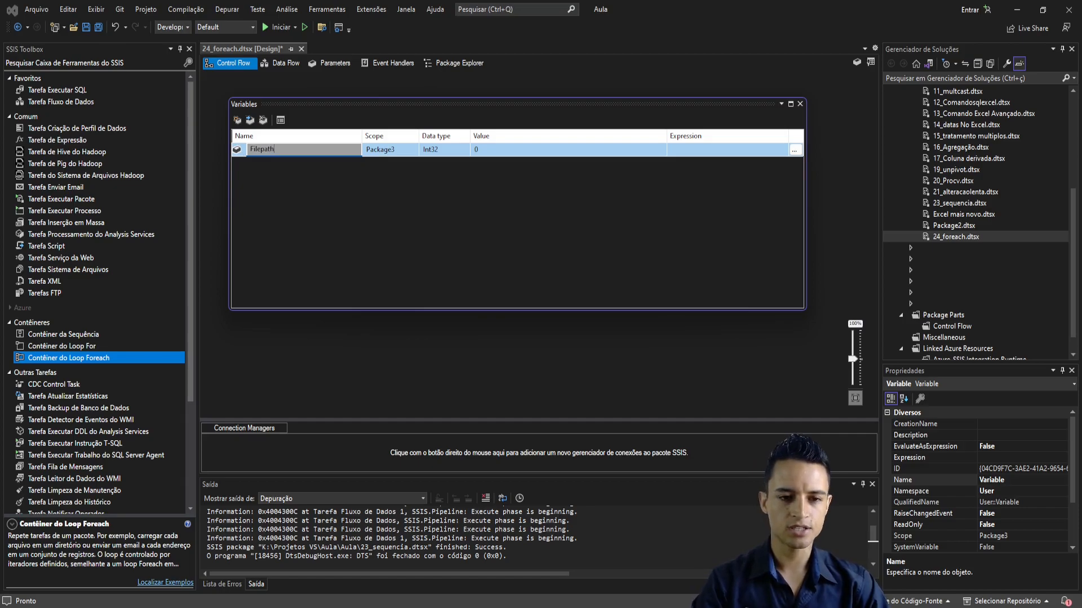
{"action": "key", "text": "BackSpace"}
{"action": "key", "text": "BackSpace"}
{"action": "key", "text": "BackSpace"}
{"action": "key", "text": "BackSpace"}
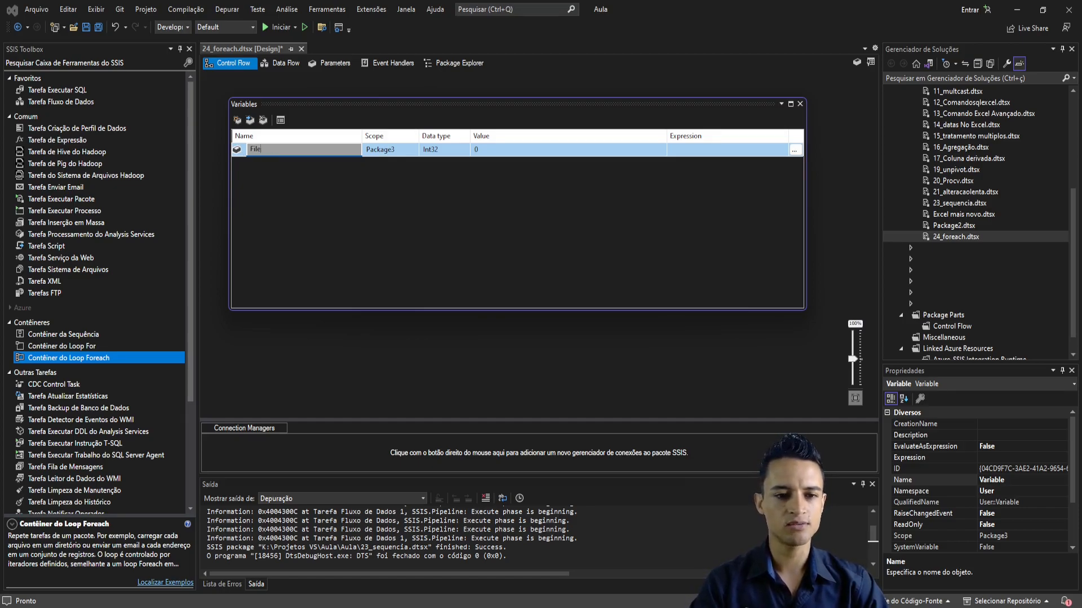
{"action": "type", "text": "Aequ"}
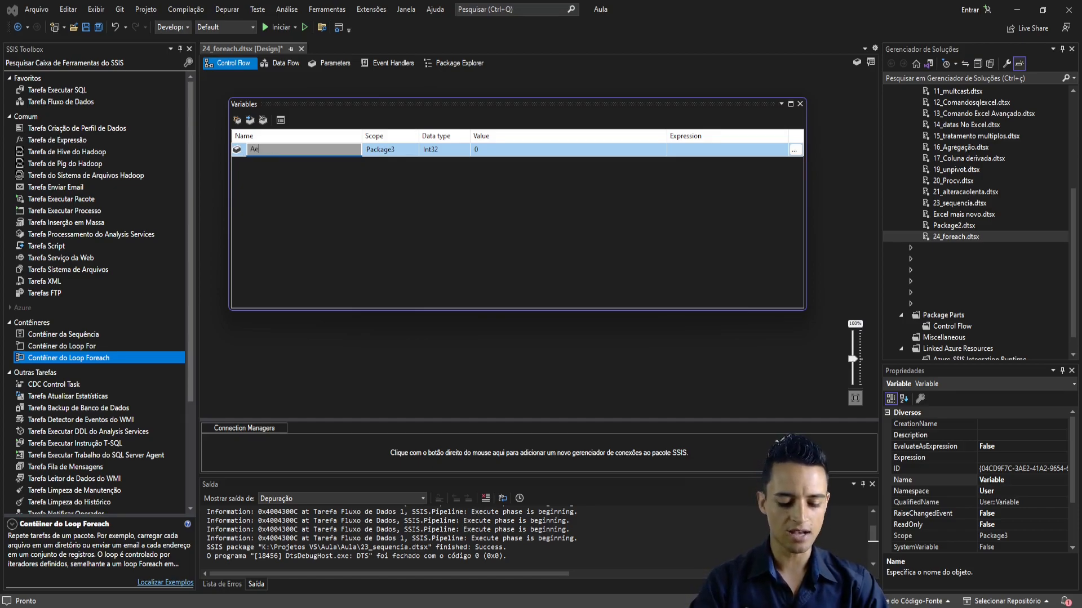
{"action": "key", "text": "BackSpace"}
{"action": "key", "text": "BackSpace"}
{"action": "key", "text": "BackSpace"}
{"action": "key", "text": "BackSpace"}
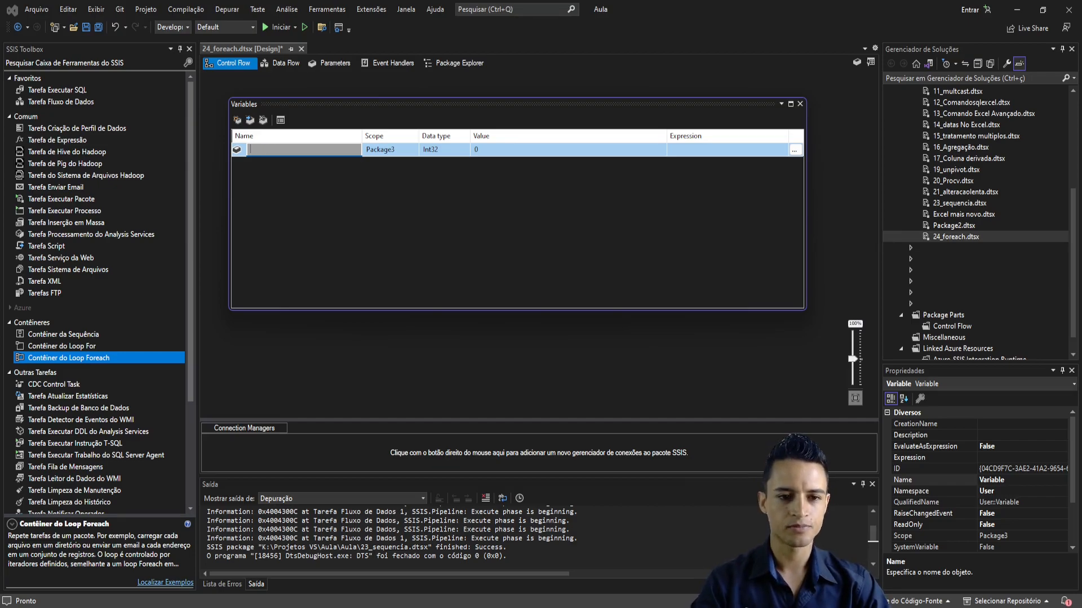
{"action": "type", "text": "Arquivo"}
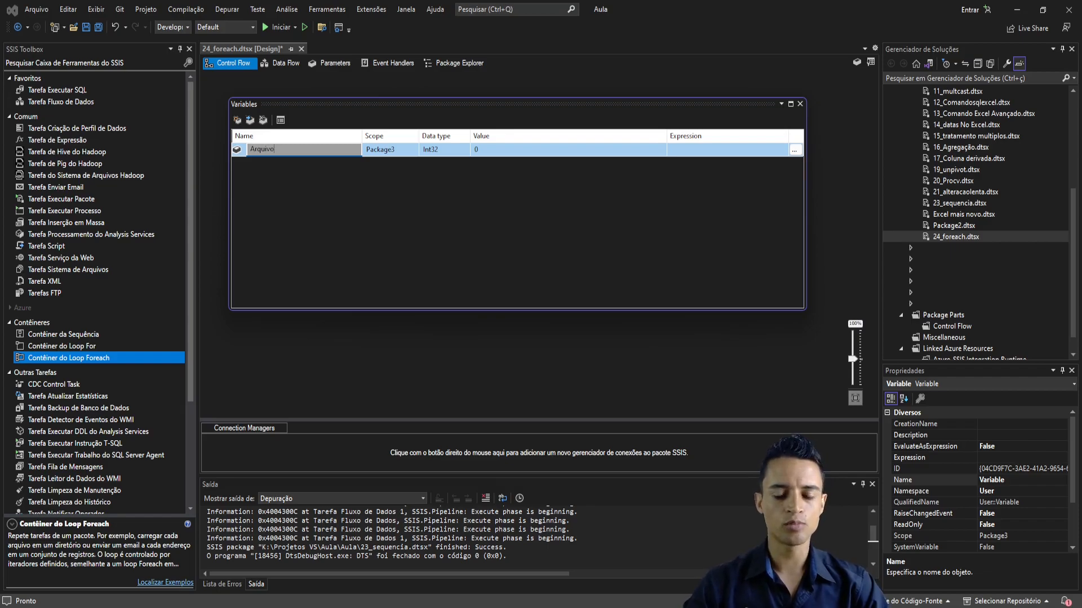
- Set the Arquivo variable's data type to String and clear its default value
{"action": "left_click", "coordinate": [438, 153]}
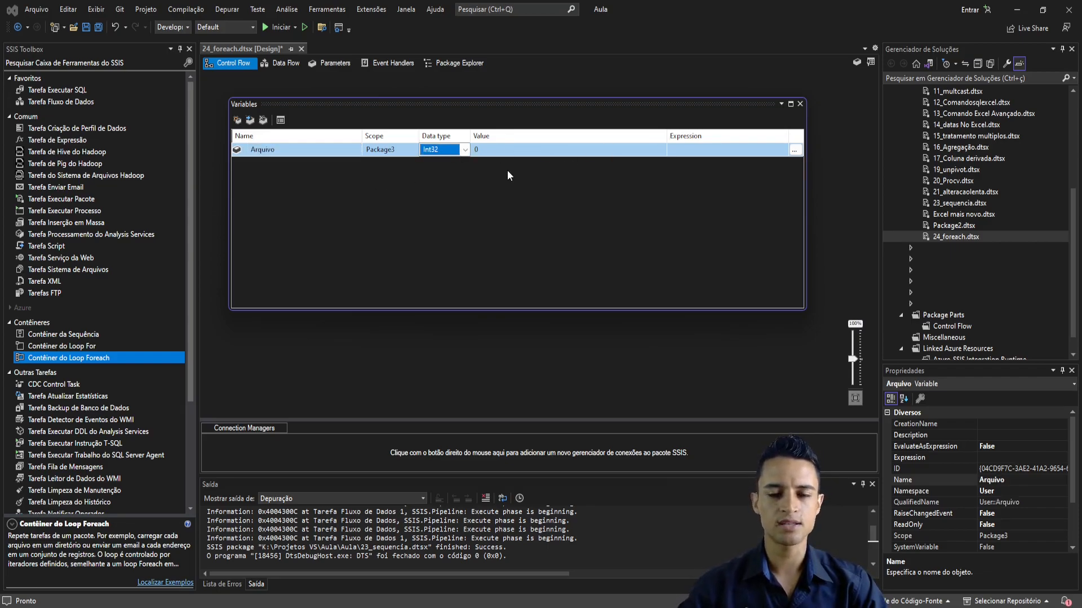
{"action": "left_click", "coordinate": [464, 150]}
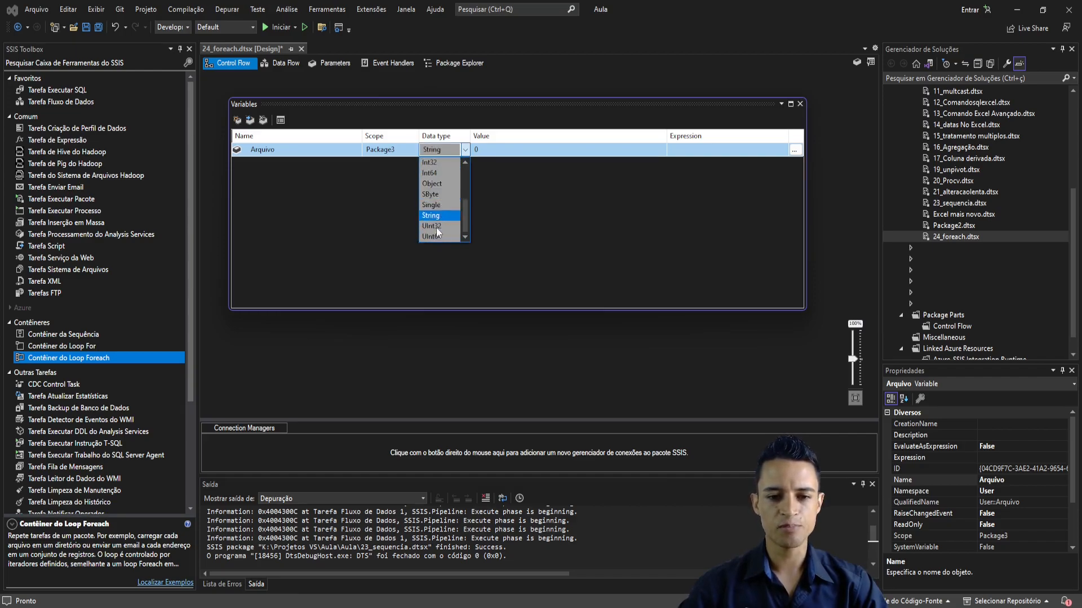
{"action": "left_click", "coordinate": [446, 215]}
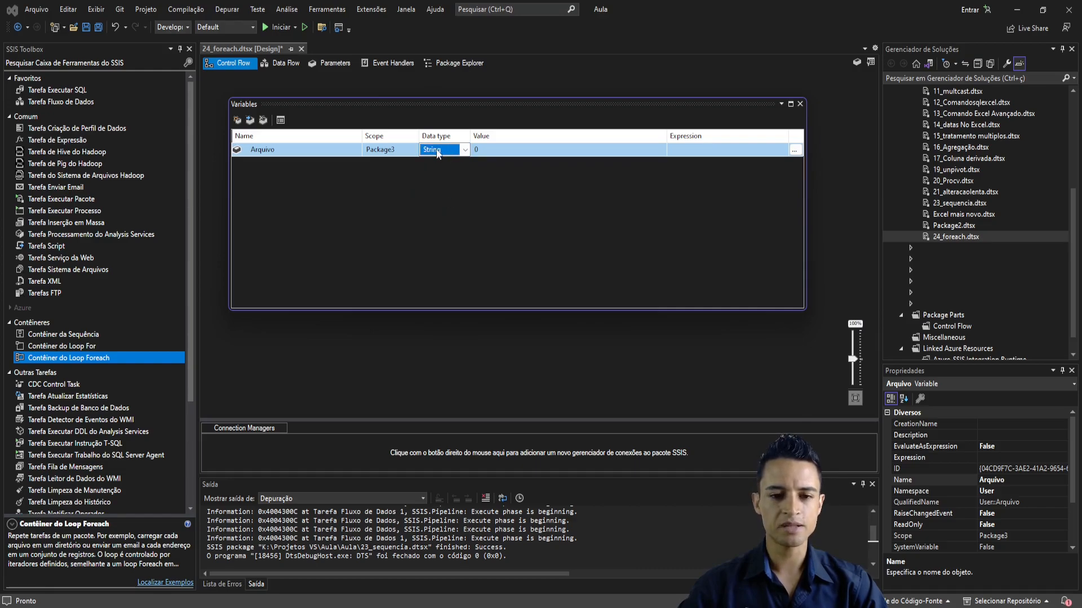
{"action": "left_click", "coordinate": [503, 153]}
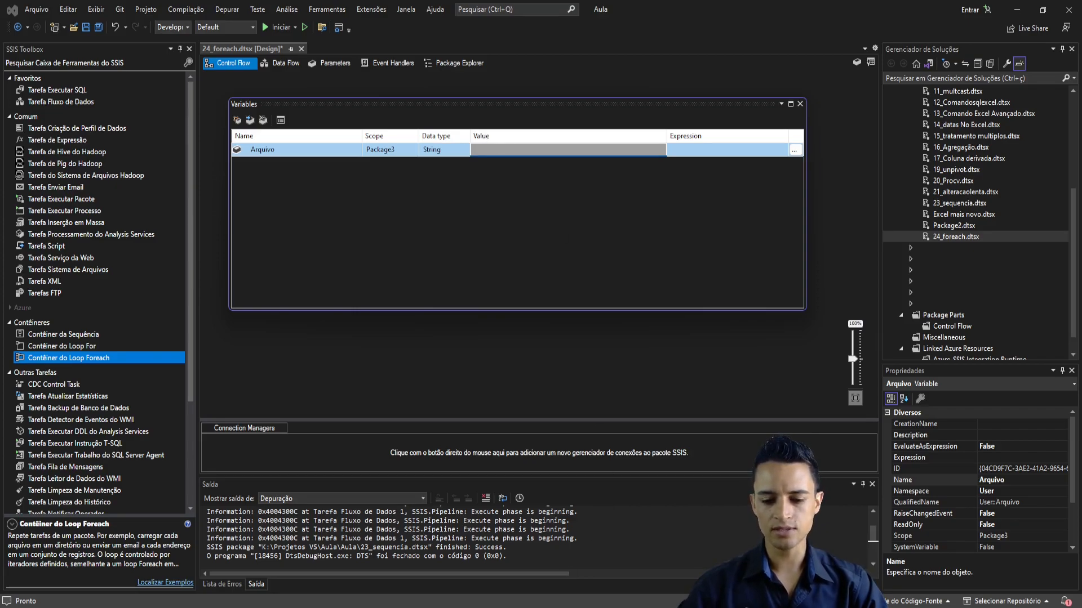
- Switch to File Explorer's Foreach folder, view the properties of Produto.xlsx, and copy the file's full path
{"action": "left_click", "coordinate": [541, 603]}
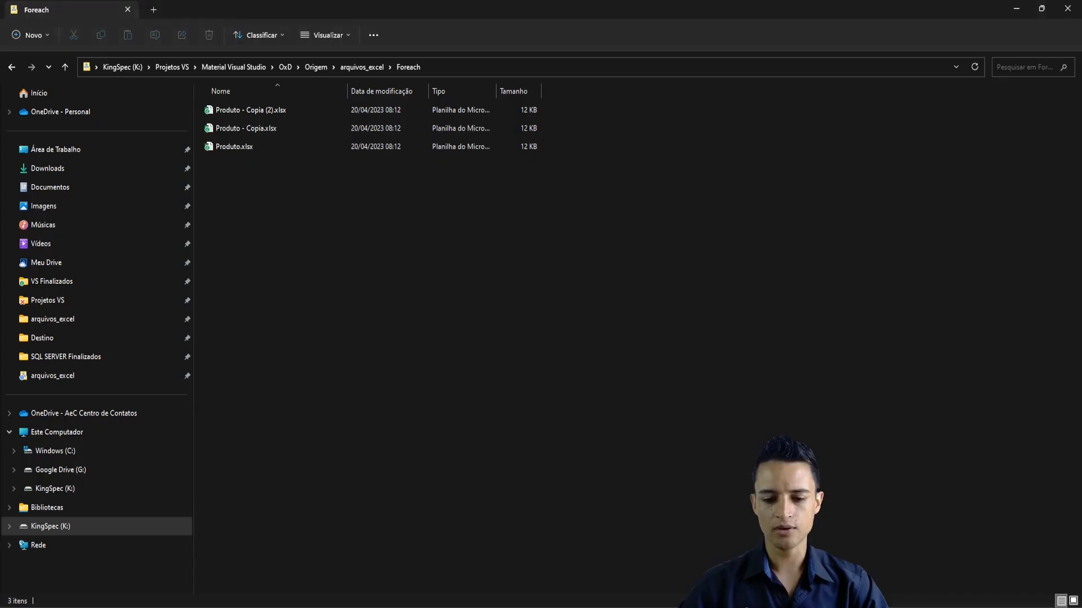
{"action": "left_click", "coordinate": [448, 67]}
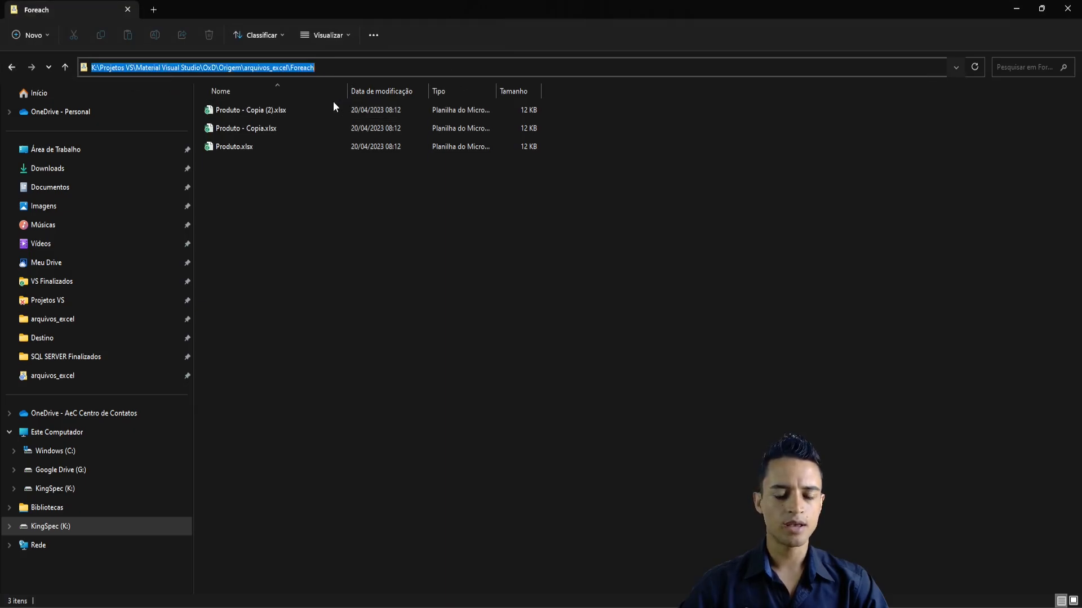
{"action": "right_click", "coordinate": [238, 147]}
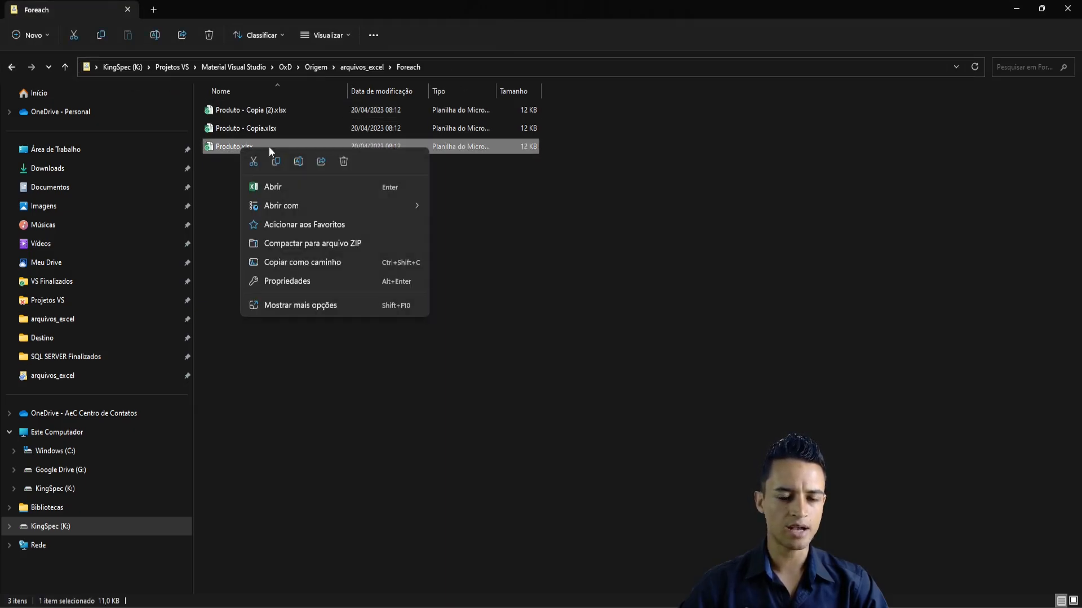
{"action": "left_click", "coordinate": [300, 281]}
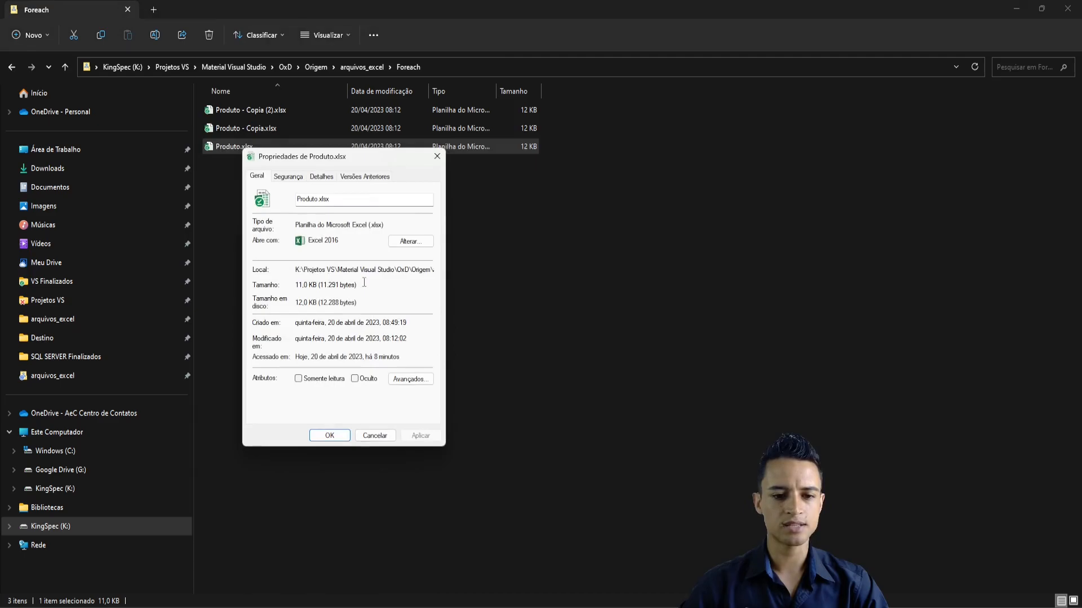
{"action": "left_click", "coordinate": [436, 157]}
{"action": "right_click", "coordinate": [255, 146]}
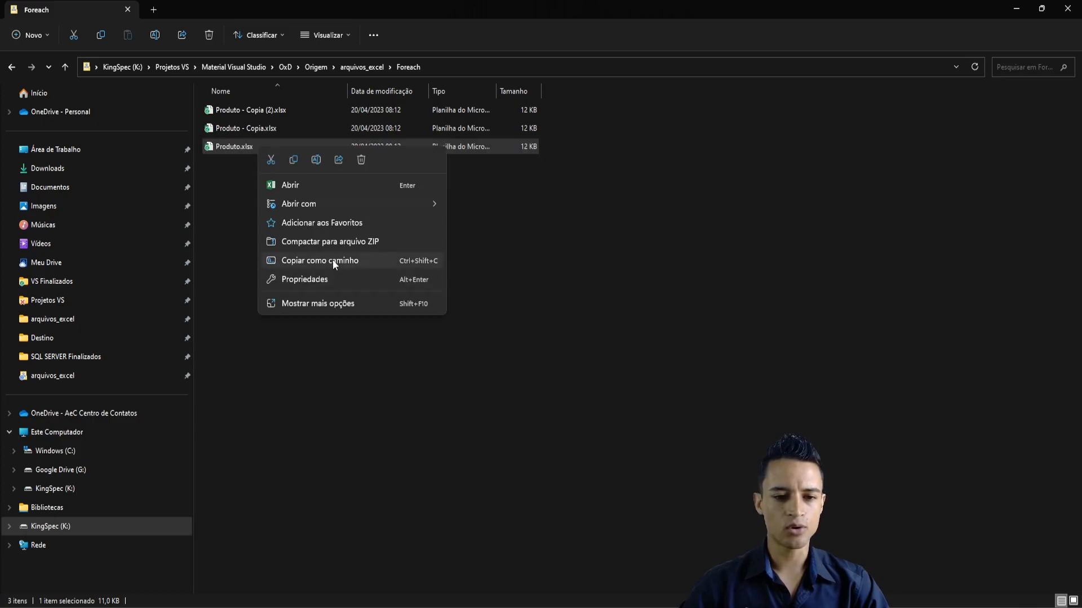
{"action": "left_click", "coordinate": [366, 262]}
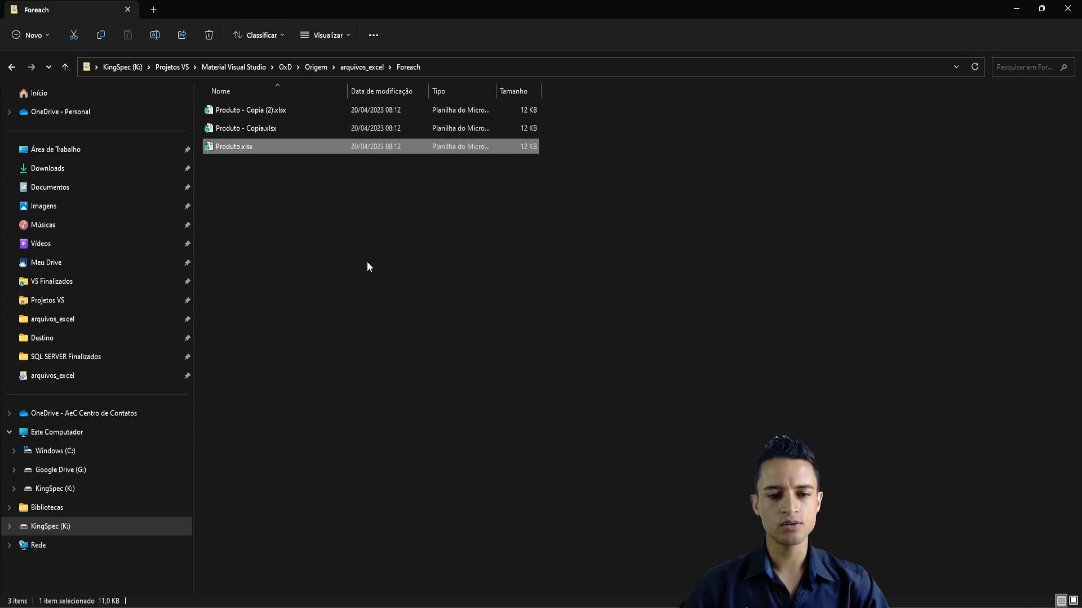
- Return to Visual Studio, paste the copied Produto.xlsx path as Arquivo's value, and remove its enclosing quotation marks
{"action": "key", "text": "alt+Tab"}
{"action": "left_click", "coordinate": [495, 147]}
{"action": "key", "text": "ctrl+v"}
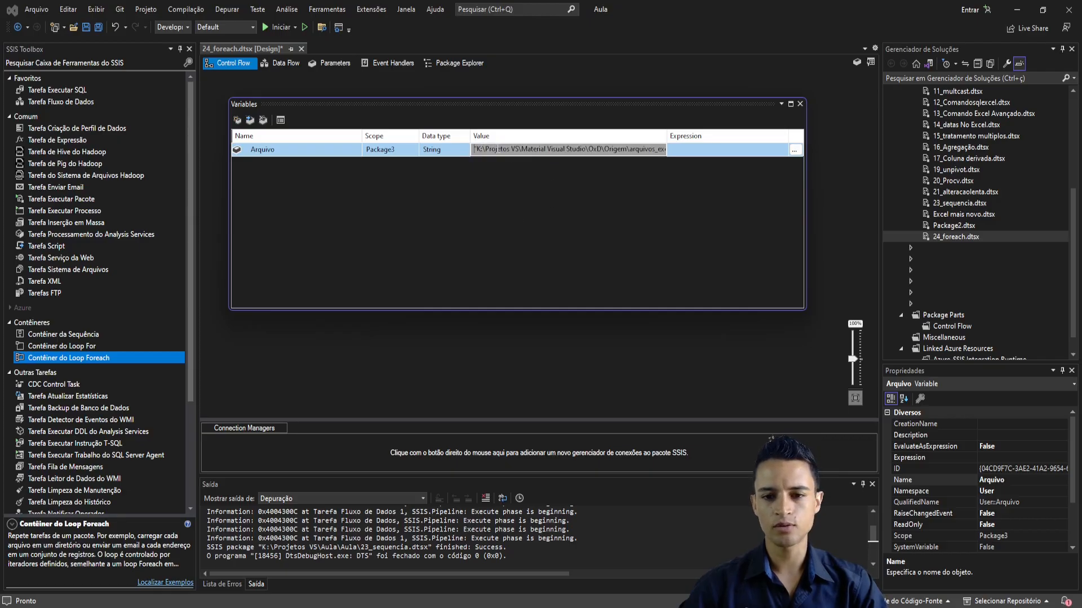
{"action": "key", "text": "ctrl+a"}
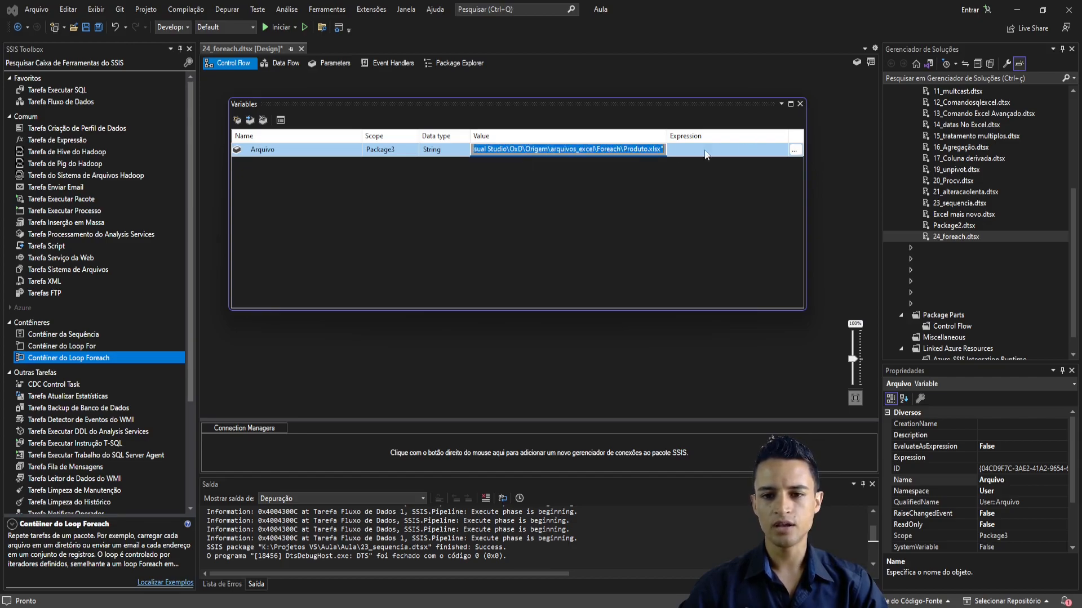
{"action": "left_click", "coordinate": [643, 150]}
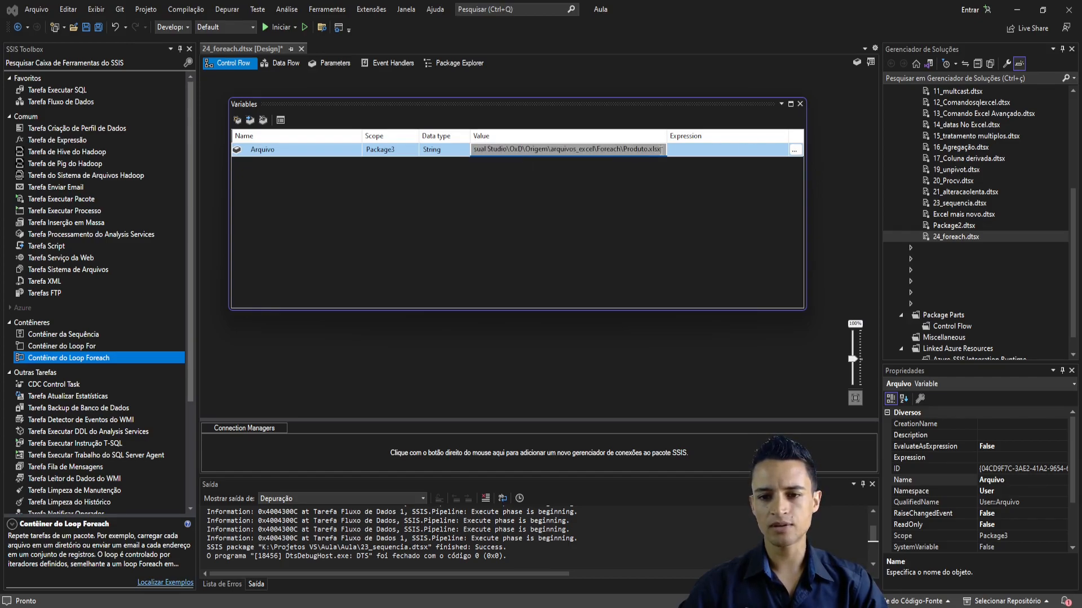
{"action": "left_click_drag", "start_coordinate": [660, 150], "coordinate": [646, 149]}
{"action": "left_click", "coordinate": [625, 151]}
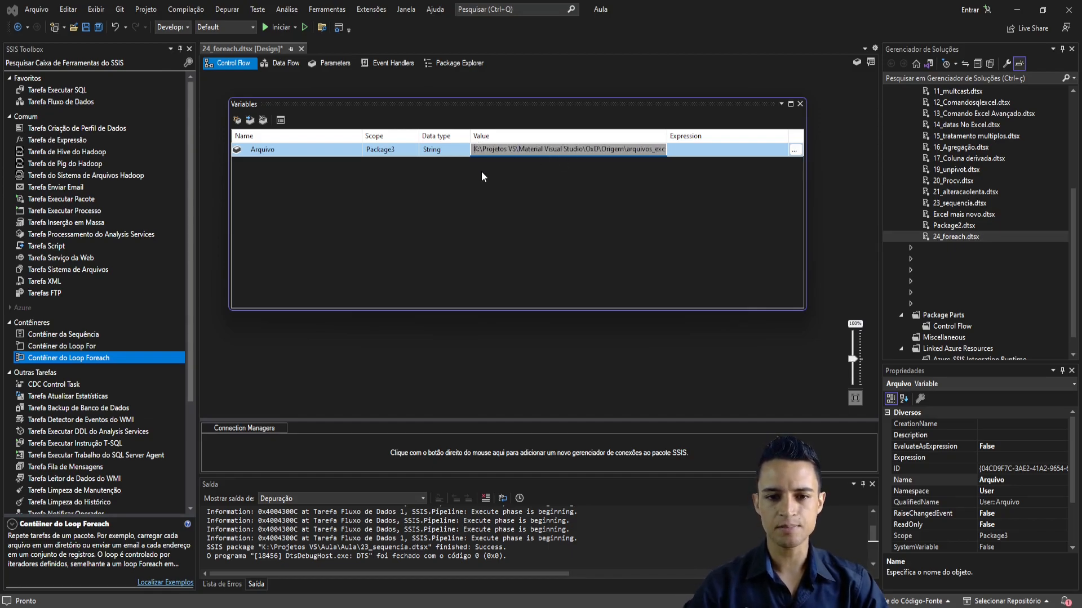
{"action": "left_click_drag", "start_coordinate": [499, 150], "coordinate": [743, 158]}
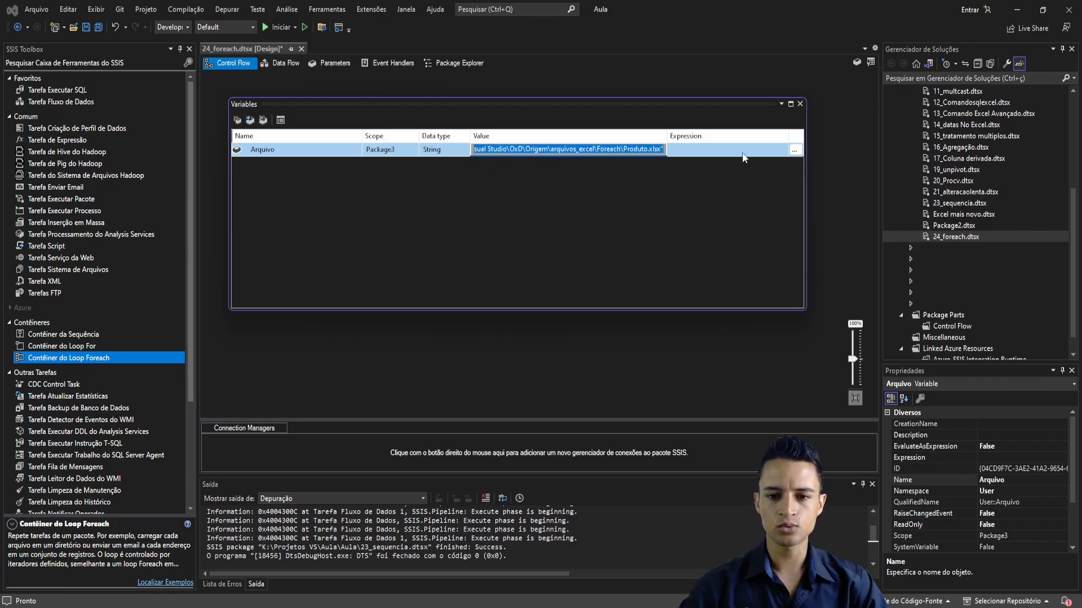
{"action": "left_click", "coordinate": [663, 150]}
{"action": "key", "text": "Delete"}
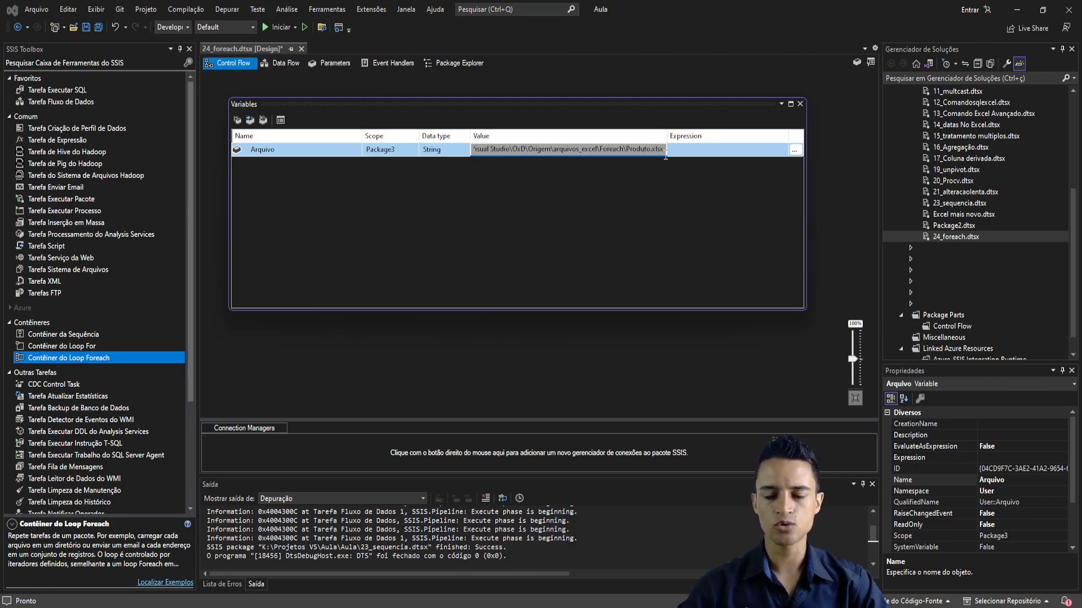
- Clear the path from Arquivo's value
{"action": "key", "text": "ctrl+a"}
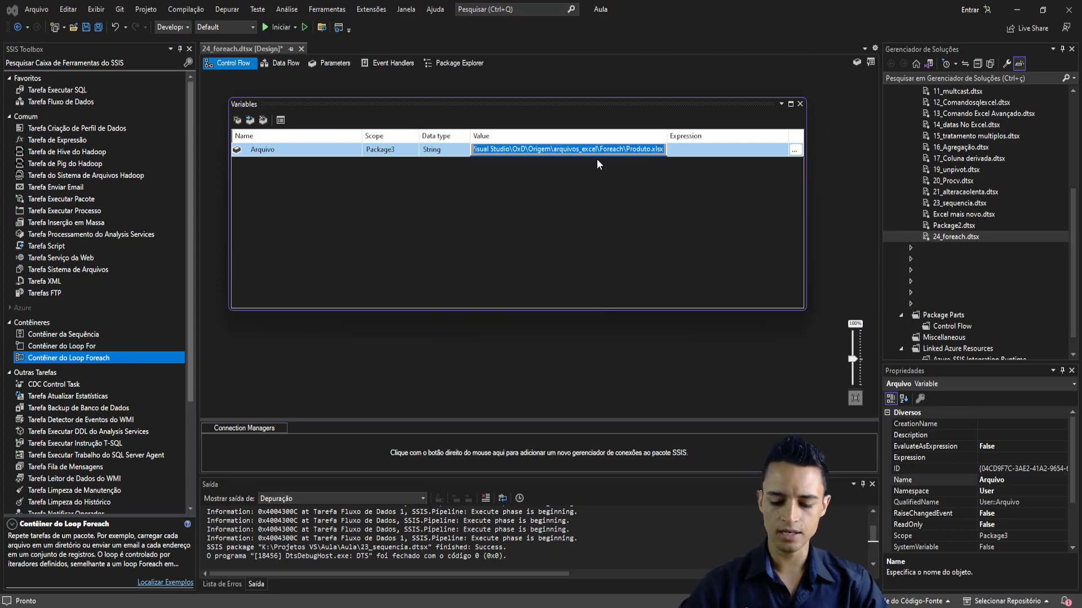
{"action": "key", "text": "Delete"}
{"action": "left_click", "coordinate": [505, 173]}
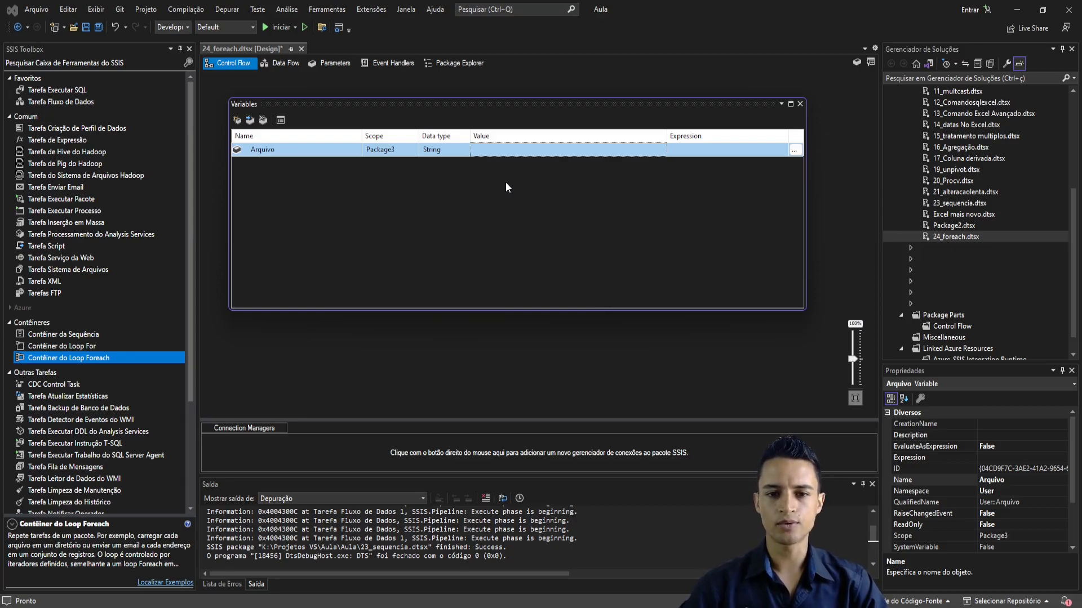
- In File Explorer, extend the Foreach folder's address with \Produto.xlsx and copy the complete path without quotation marks
{"action": "key", "text": "alt+Tab"}
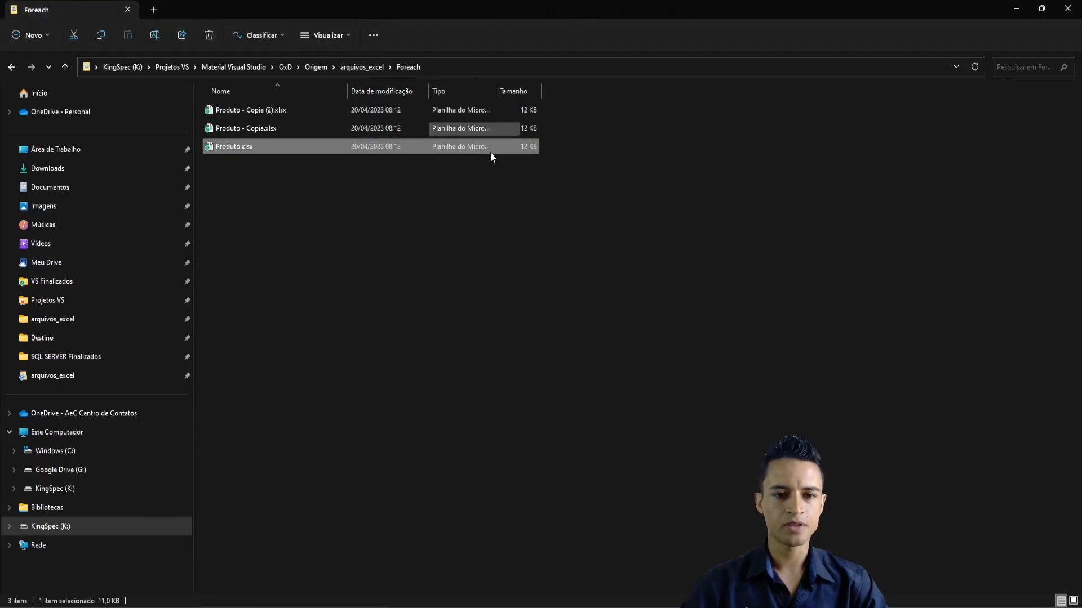
{"action": "left_click", "coordinate": [312, 188]}
{"action": "left_click", "coordinate": [457, 66]}
{"action": "key", "text": "ctrl+c"}
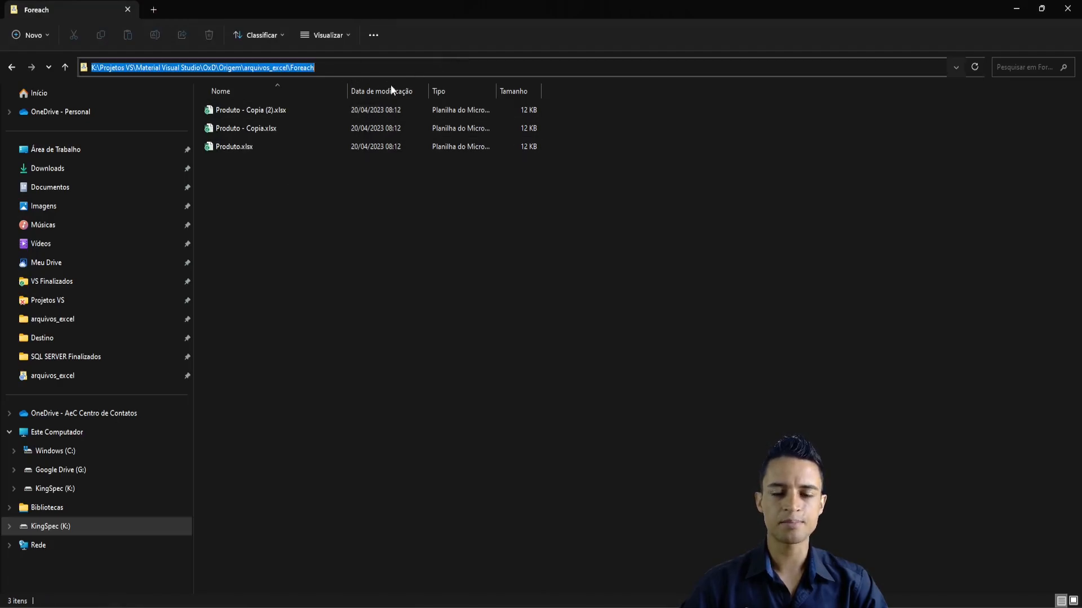
{"action": "left_click", "coordinate": [337, 67]}
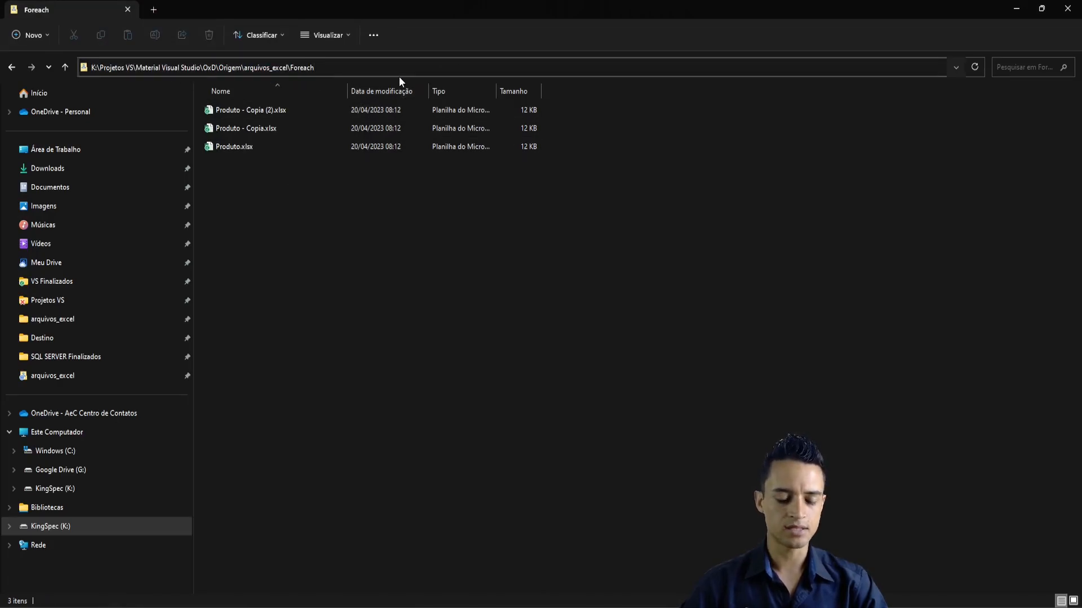
{"action": "type", "text": "\\"}
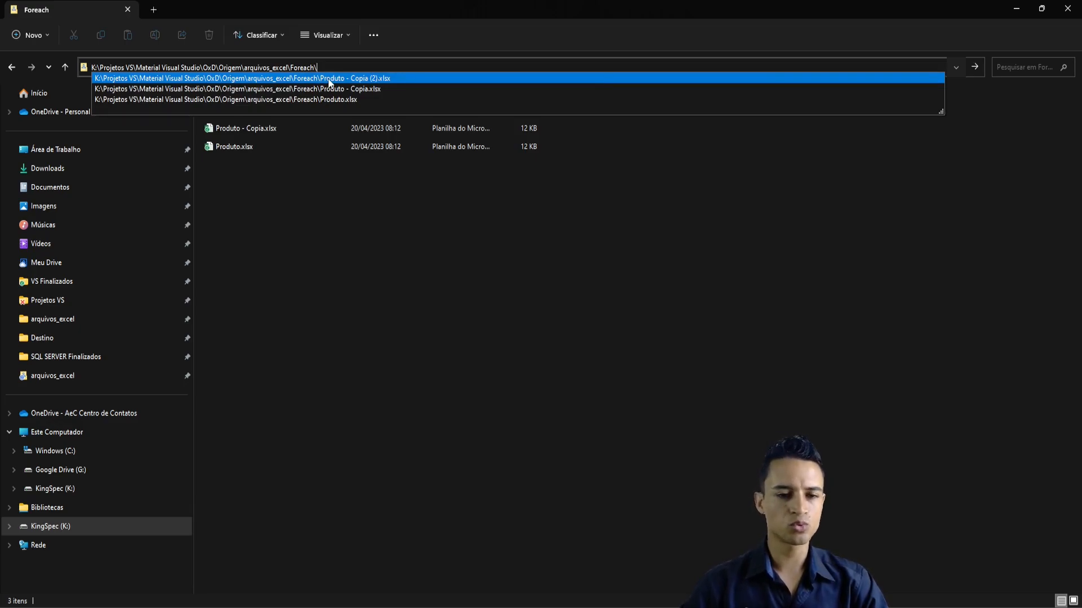
{"action": "key", "text": "Down"}
{"action": "key", "text": "Down"}
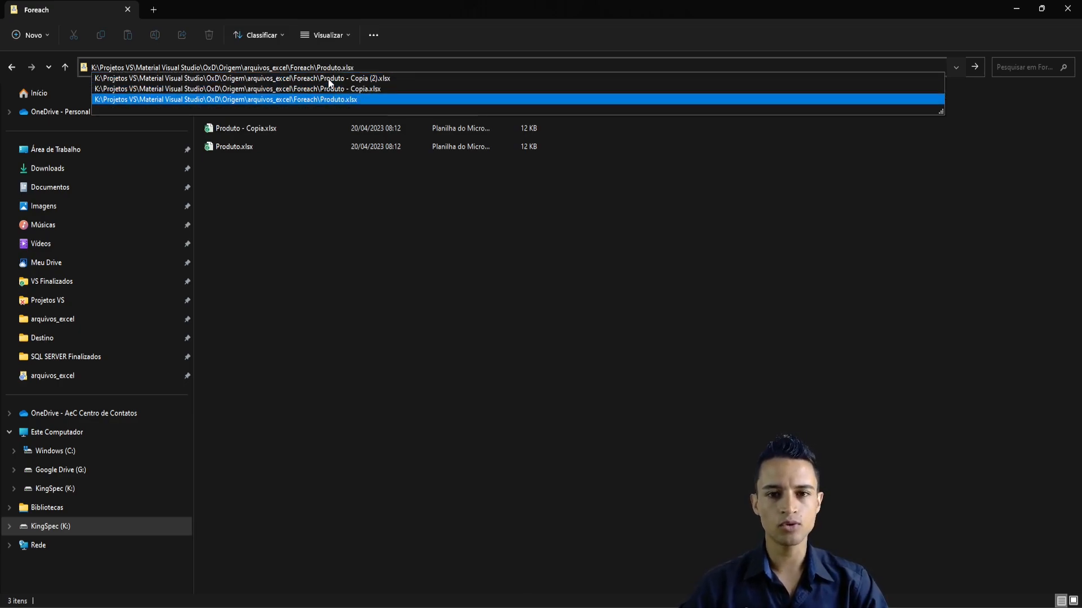
{"action": "left_click_drag", "start_coordinate": [365, 67], "coordinate": [84, 69]}
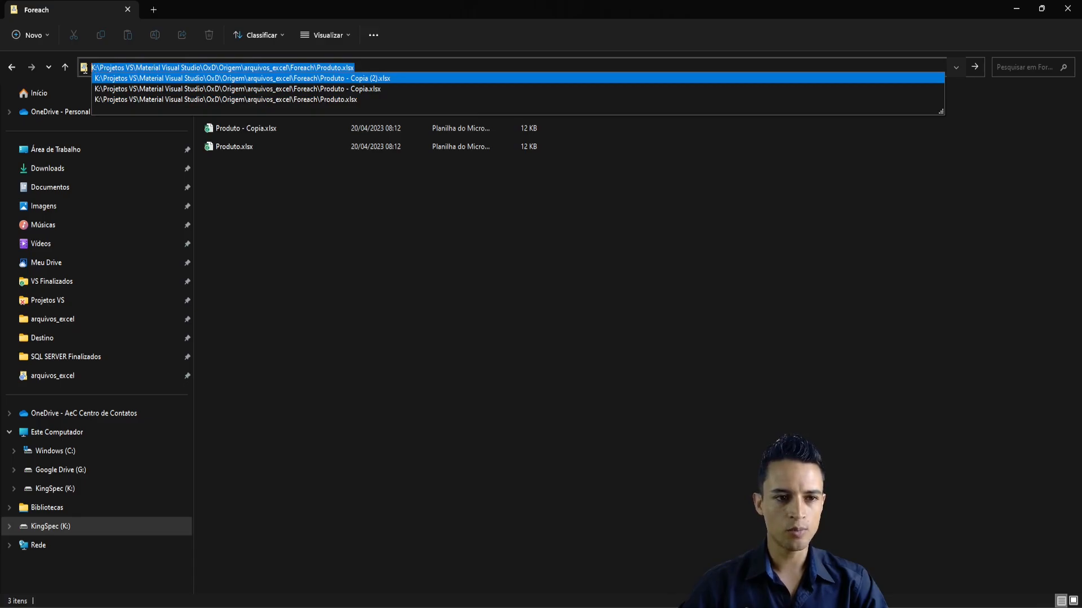
- In Visual Studio, set Arquivo's value to K:\Projetos VS\Material Visual Studio\OxD\Origem\arquivos_excel\Foreach\Produto.xlsx, check the path, and close the variables list
{"action": "key", "text": "alt+Tab"}
{"action": "left_click", "coordinate": [499, 151]}
{"action": "key", "text": "ctrl+v"}
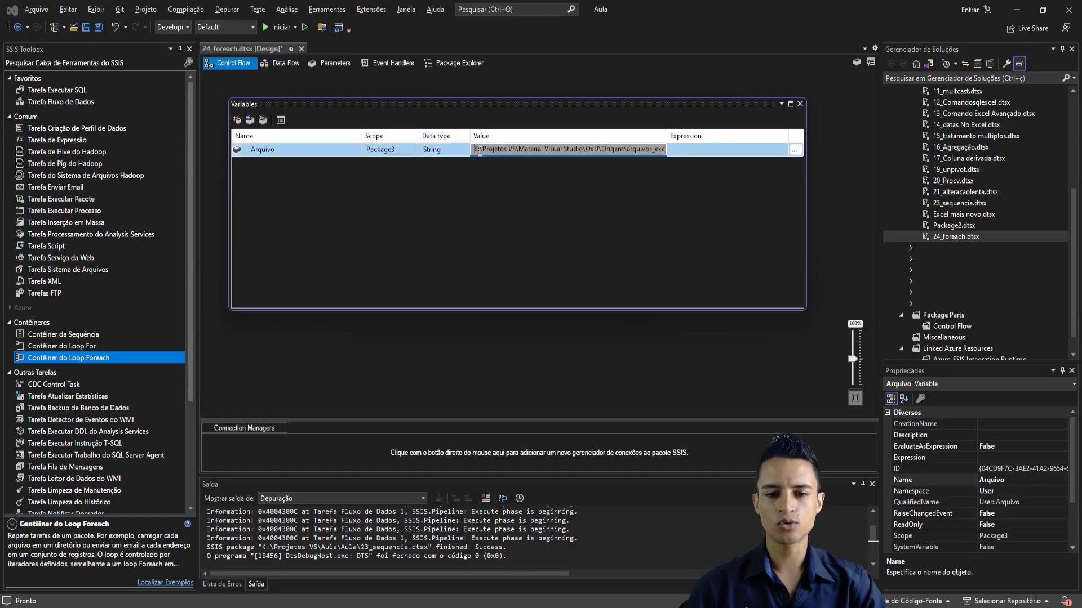
{"action": "left_click_drag", "start_coordinate": [473, 148], "coordinate": [780, 139]}
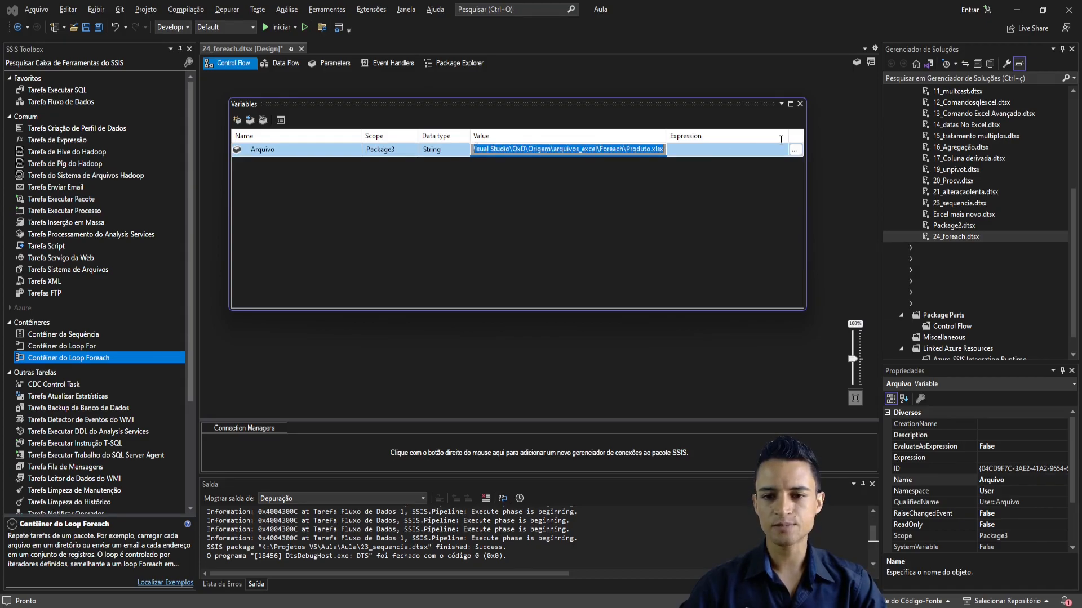
{"action": "left_click", "coordinate": [584, 139]}
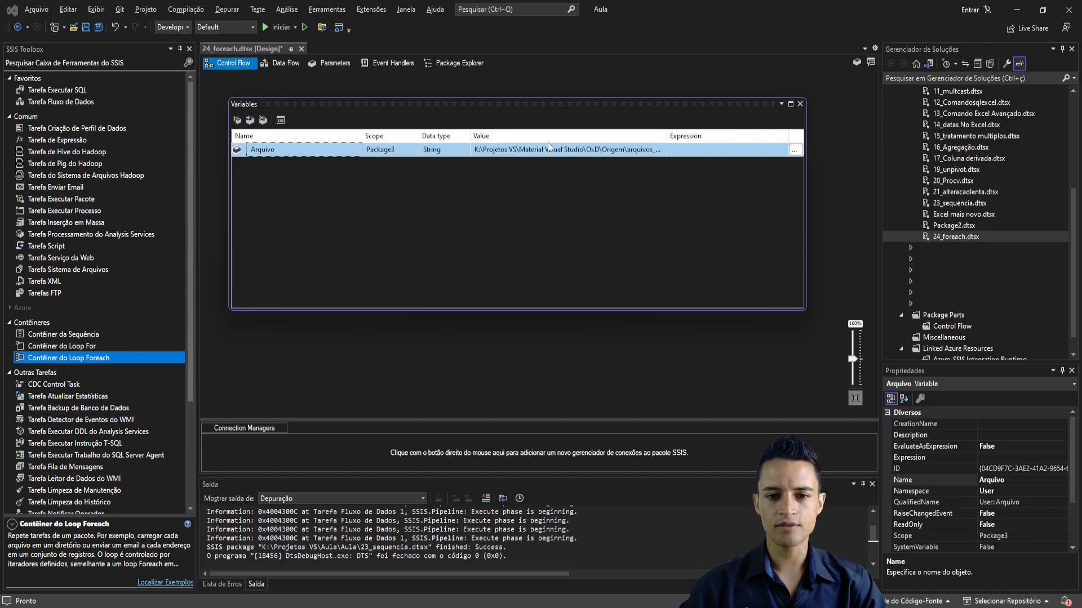
{"action": "left_click", "coordinate": [564, 155]}
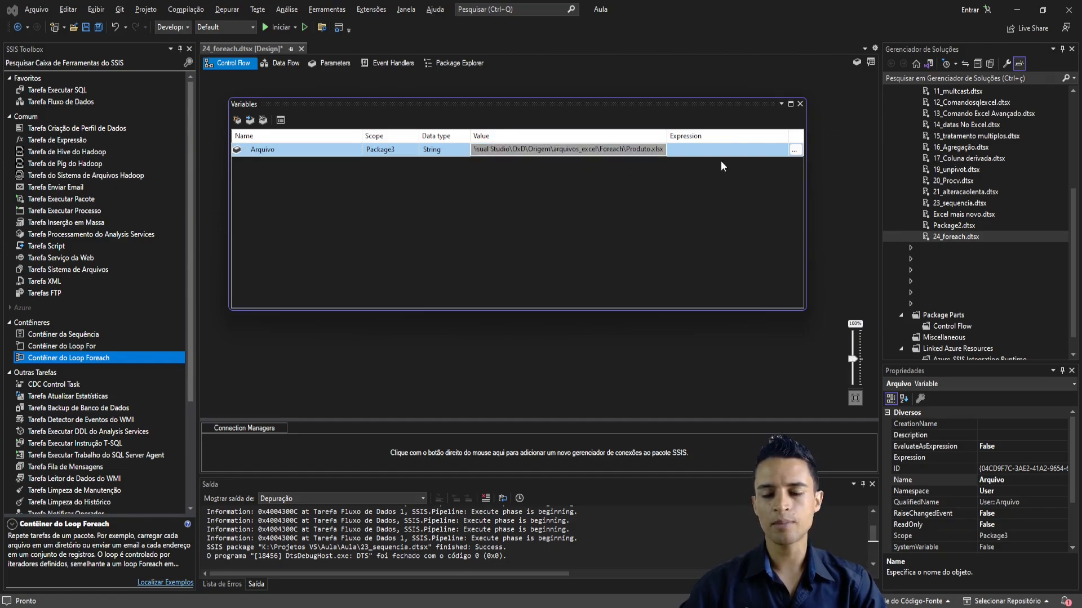
{"action": "left_click", "coordinate": [800, 104]}
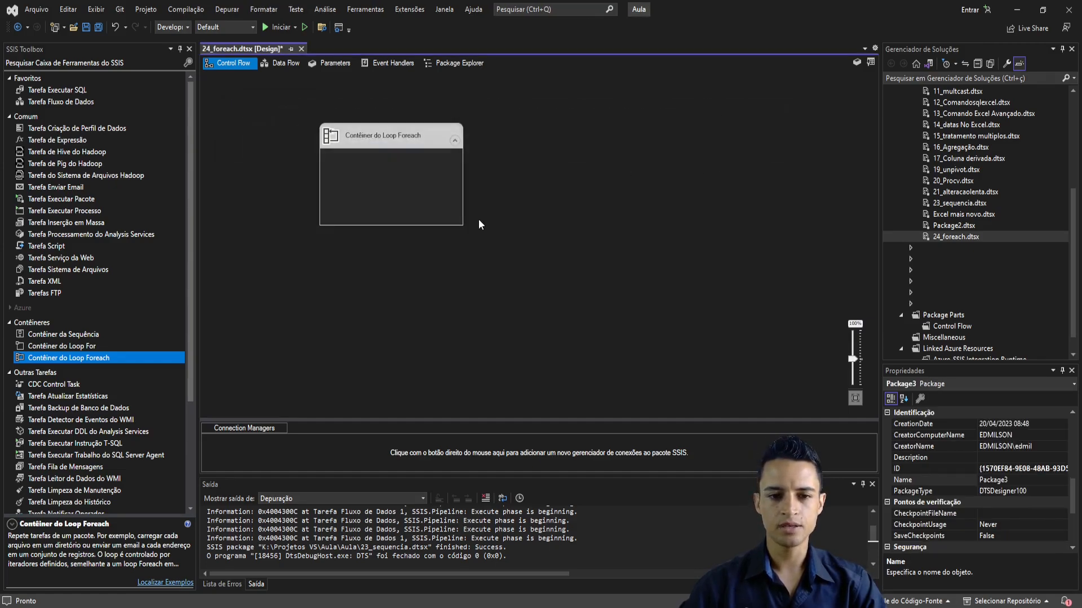
- Enlarge the Foreach Loop container to make more room inside it on the control flow canvas
{"action": "left_click", "coordinate": [462, 223]}
{"action": "left_click_drag", "start_coordinate": [462, 224], "coordinate": [594, 320]}
{"action": "left_click", "coordinate": [623, 196]}
- In the Foreach Loop container's editor, review the collection settings and map variable User::Arquivo to index 0
{"action": "double_click", "coordinate": [444, 133]}
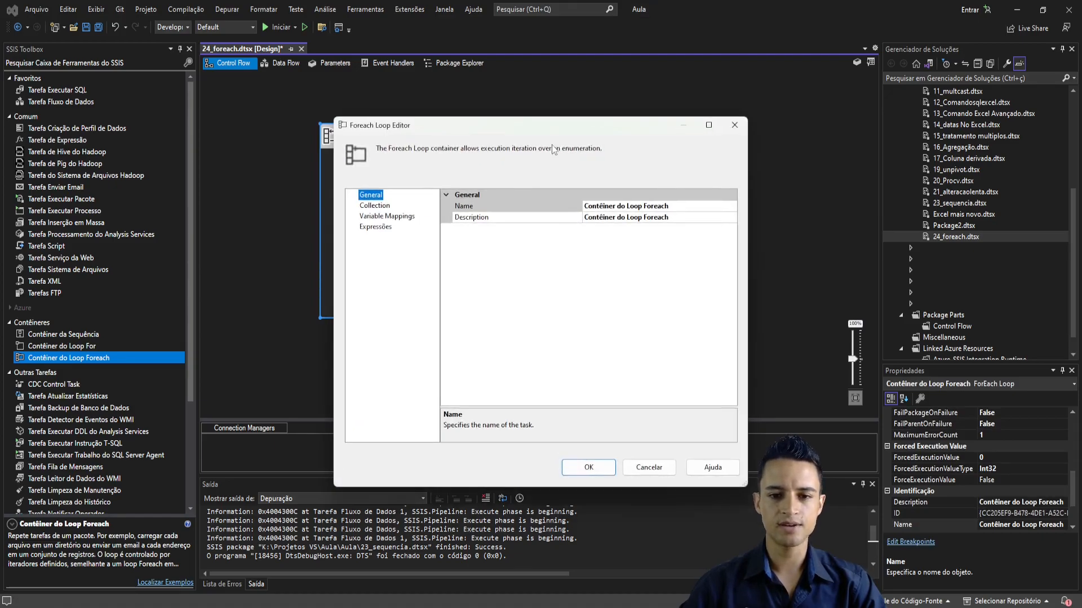
{"action": "left_click_drag", "start_coordinate": [574, 130], "coordinate": [546, 102]}
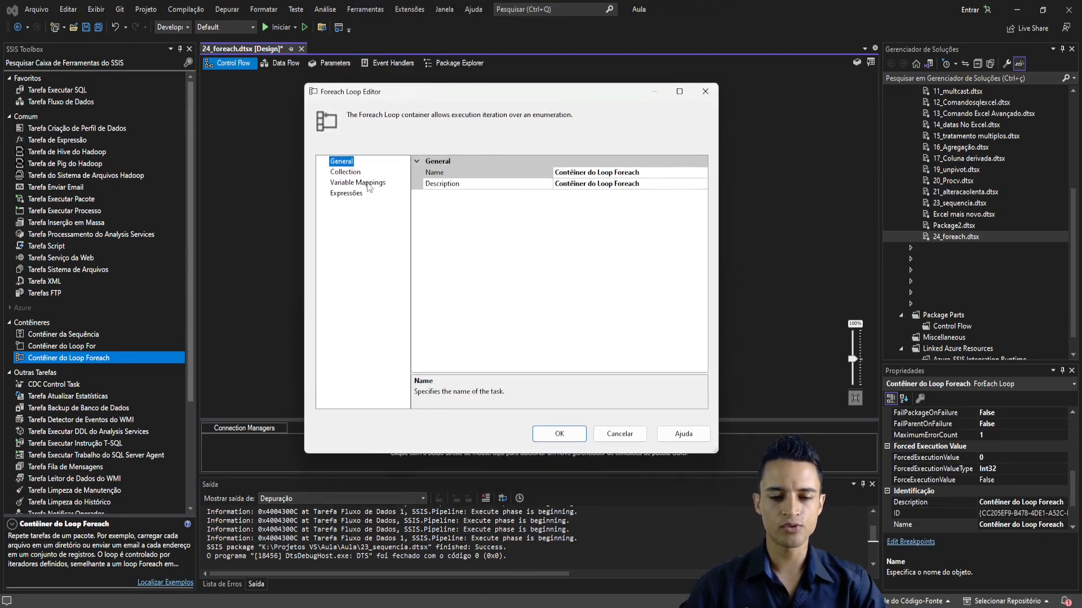
{"action": "left_click", "coordinate": [345, 172]}
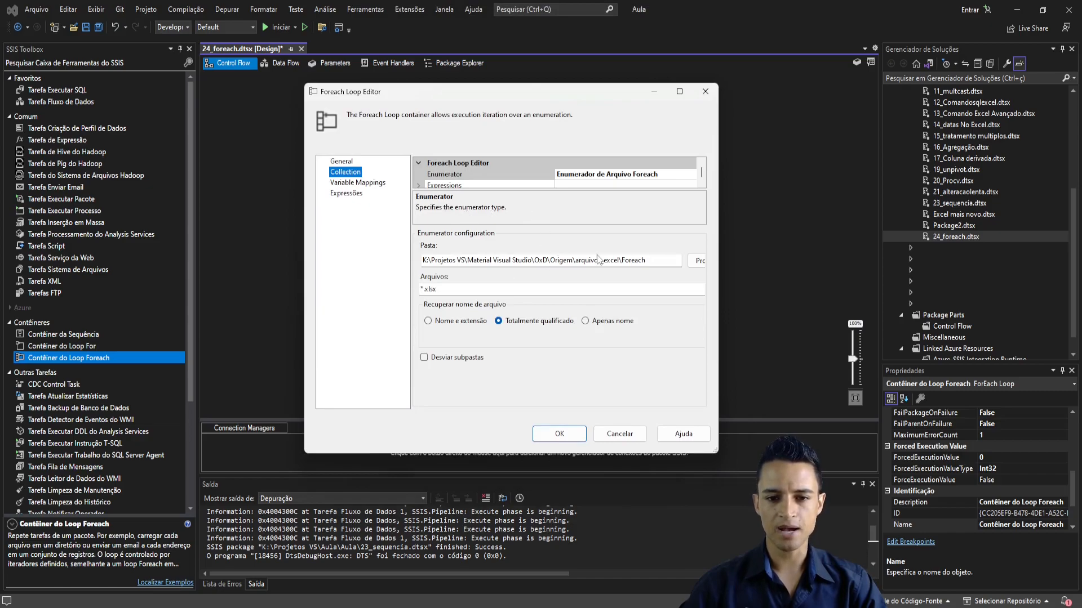
{"action": "left_click", "coordinate": [357, 184]}
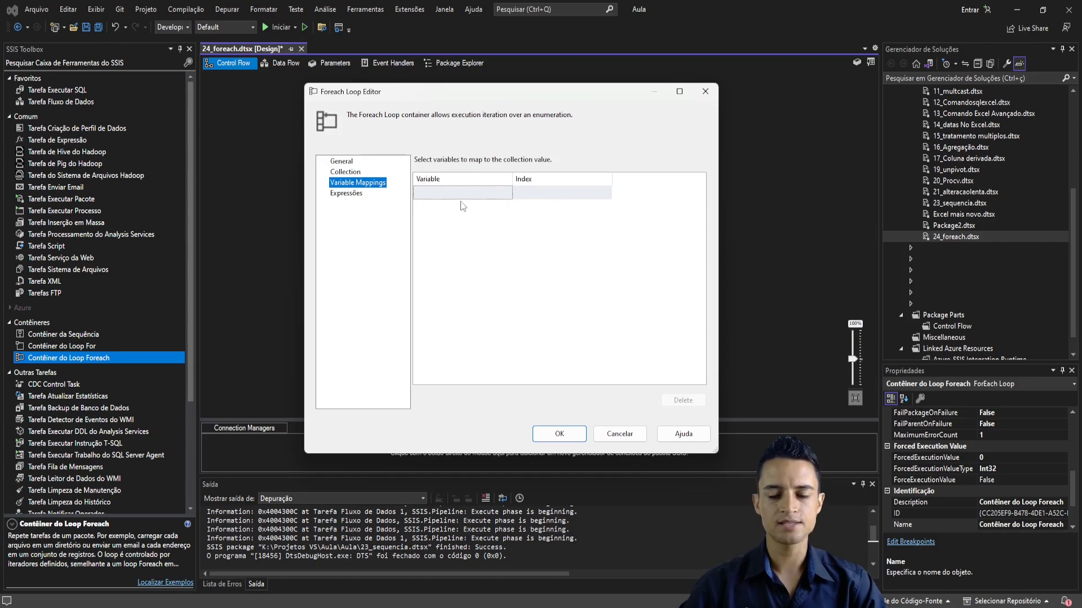
{"action": "left_click", "coordinate": [346, 164]}
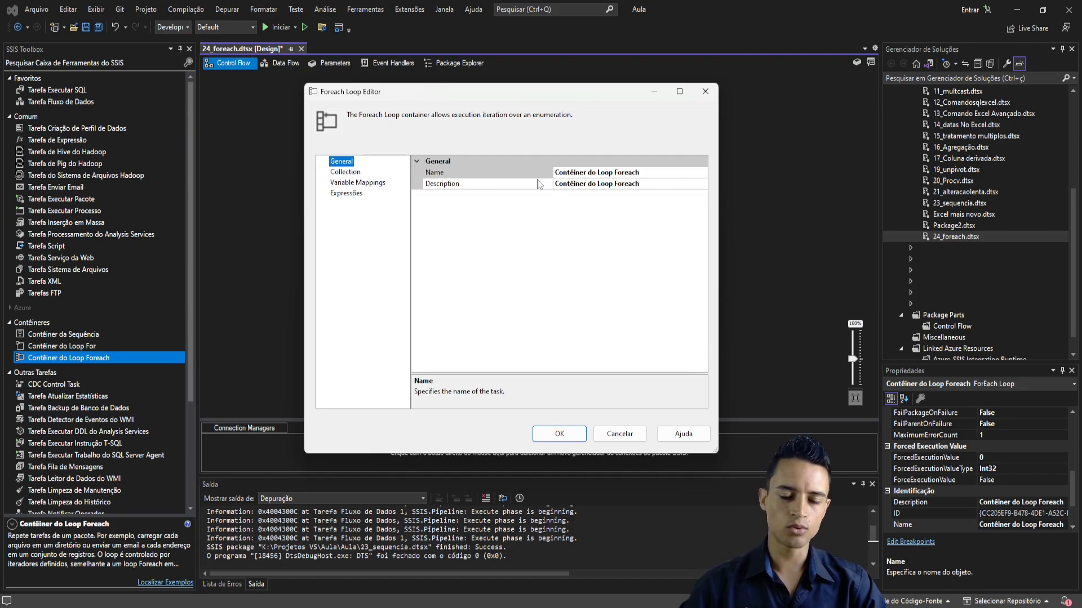
{"action": "left_click", "coordinate": [349, 182]}
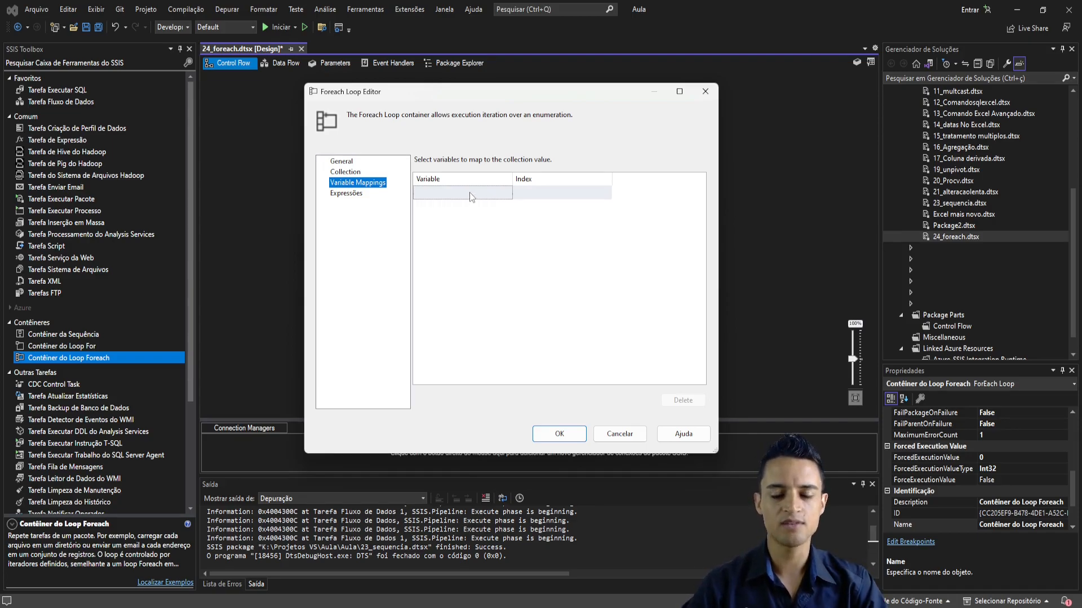
{"action": "left_click", "coordinate": [469, 191]}
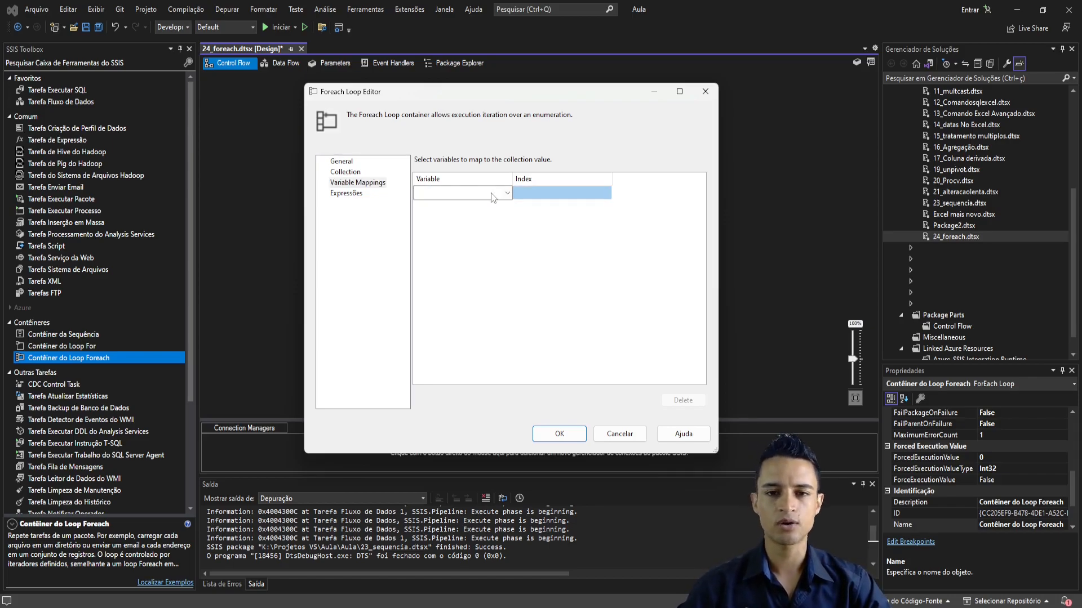
{"action": "left_click", "coordinate": [491, 193]}
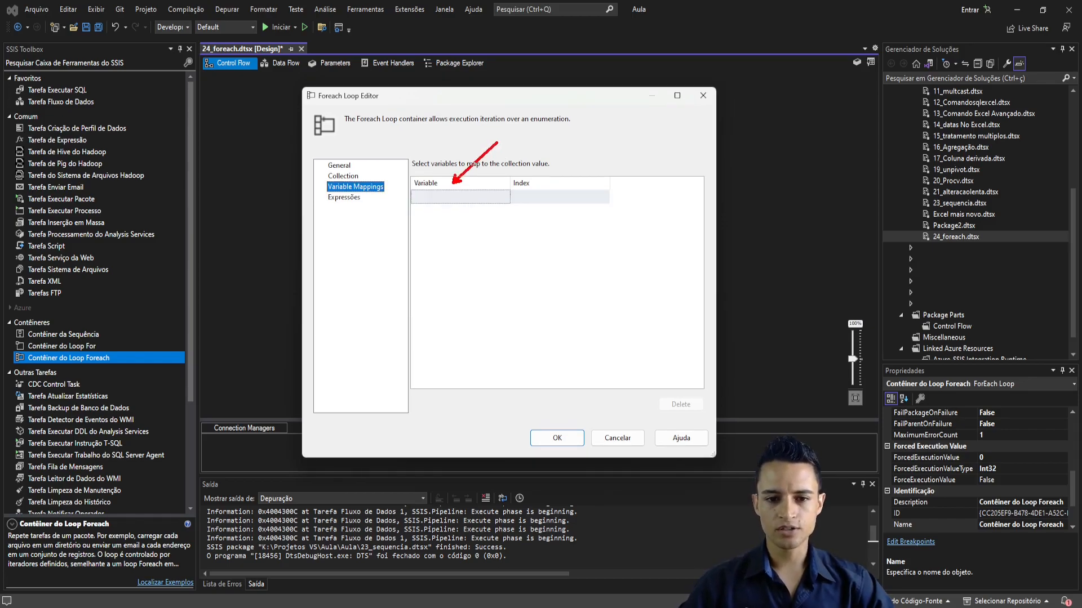
{"action": "left_click", "coordinate": [494, 197]}
{"action": "left_click", "coordinate": [504, 196]}
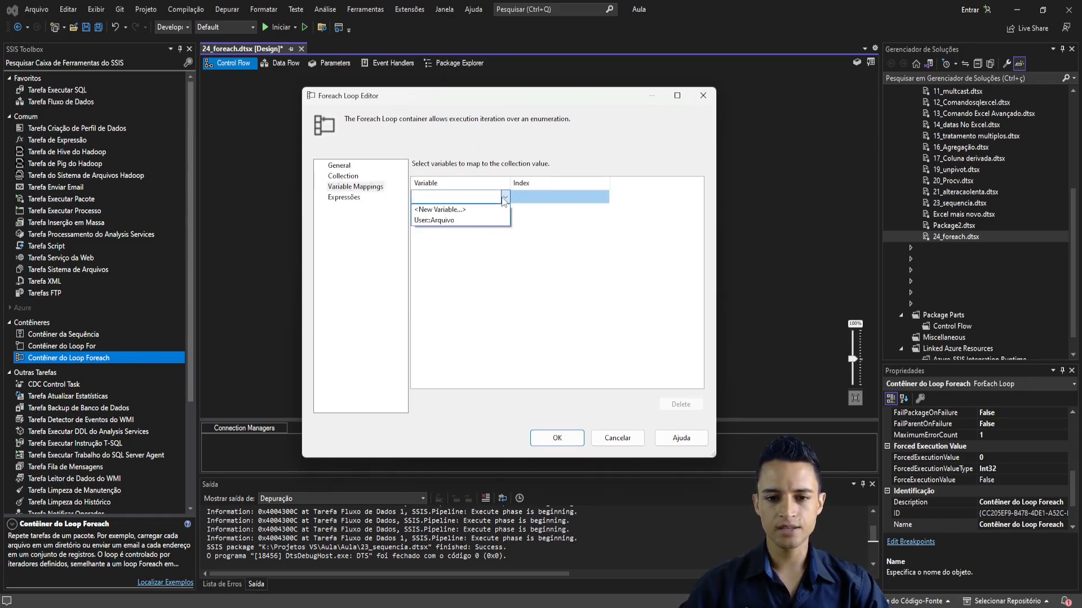
{"action": "left_click", "coordinate": [452, 221]}
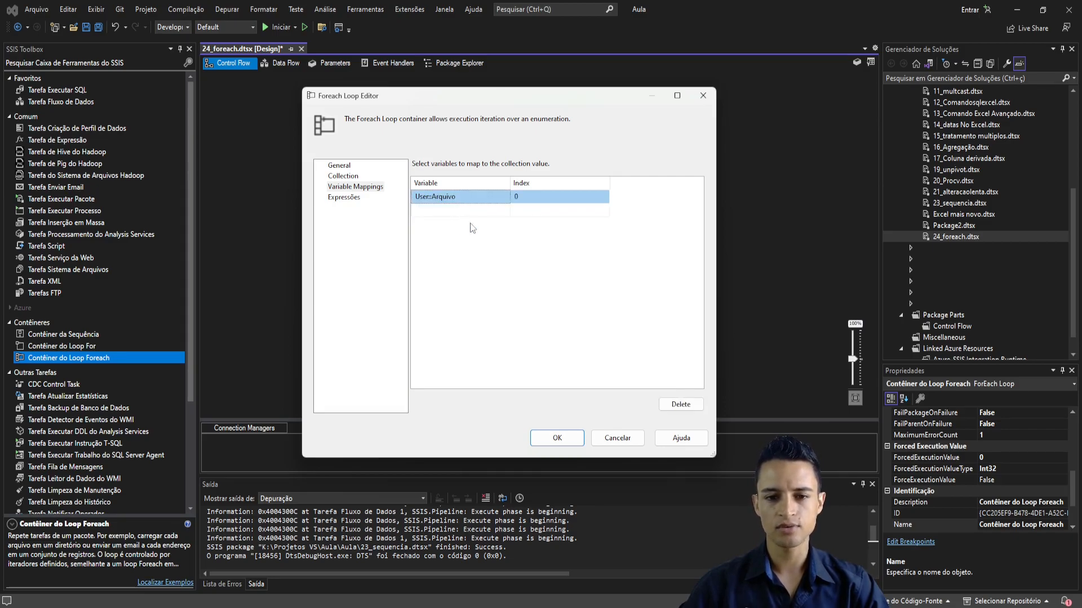
{"action": "left_click", "coordinate": [556, 438]}
- Switch to File Explorer and go through the Produto workbooks in the Foreach folder that the loop iterates over
{"action": "key", "text": "alt+Tab"}
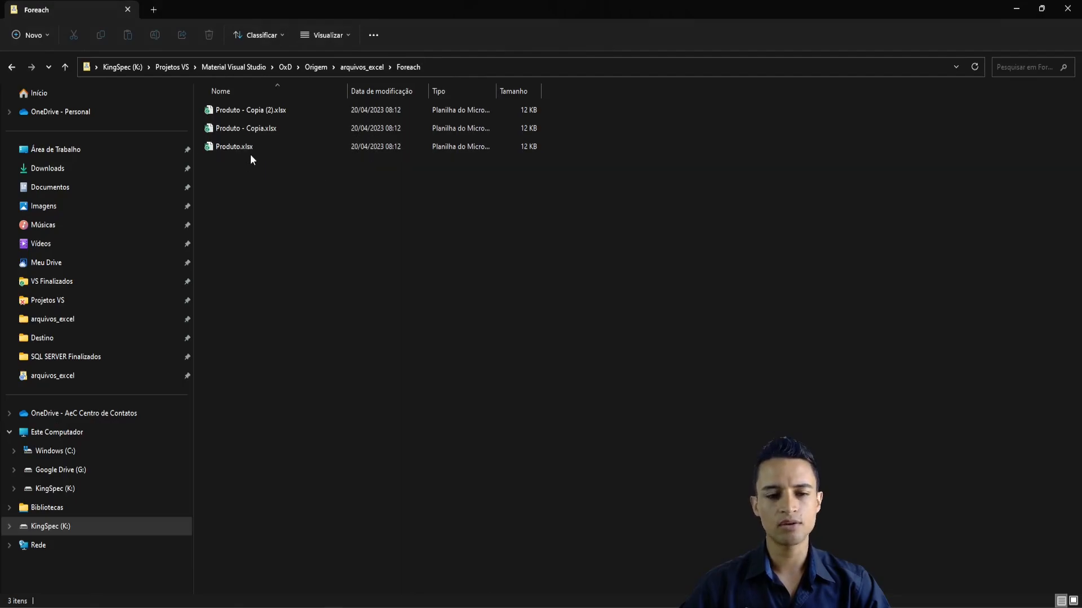
{"action": "left_click", "coordinate": [324, 205]}
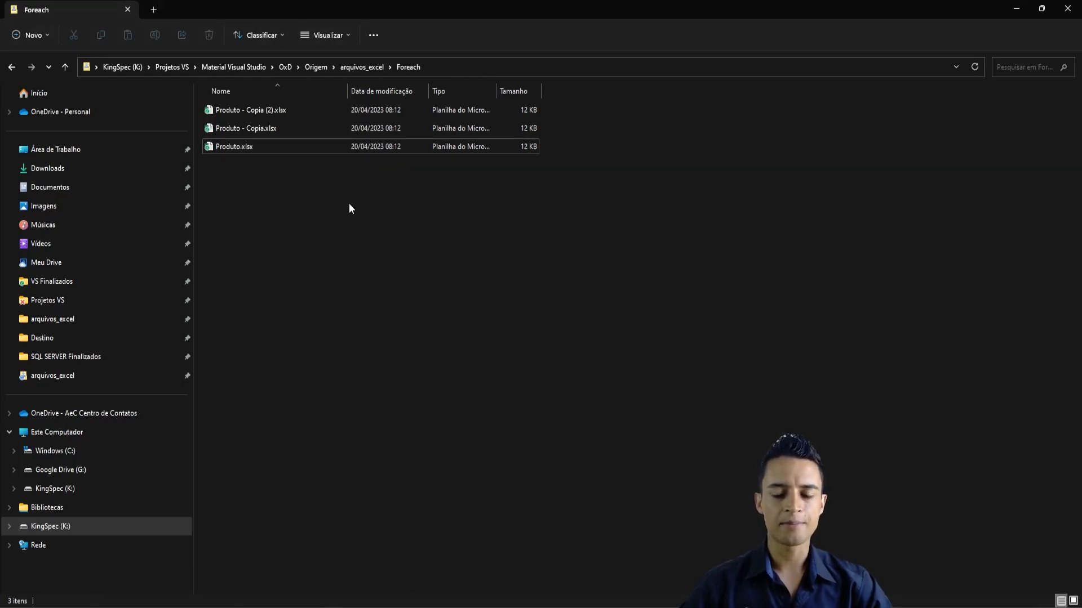
{"action": "left_click", "coordinate": [235, 148]}
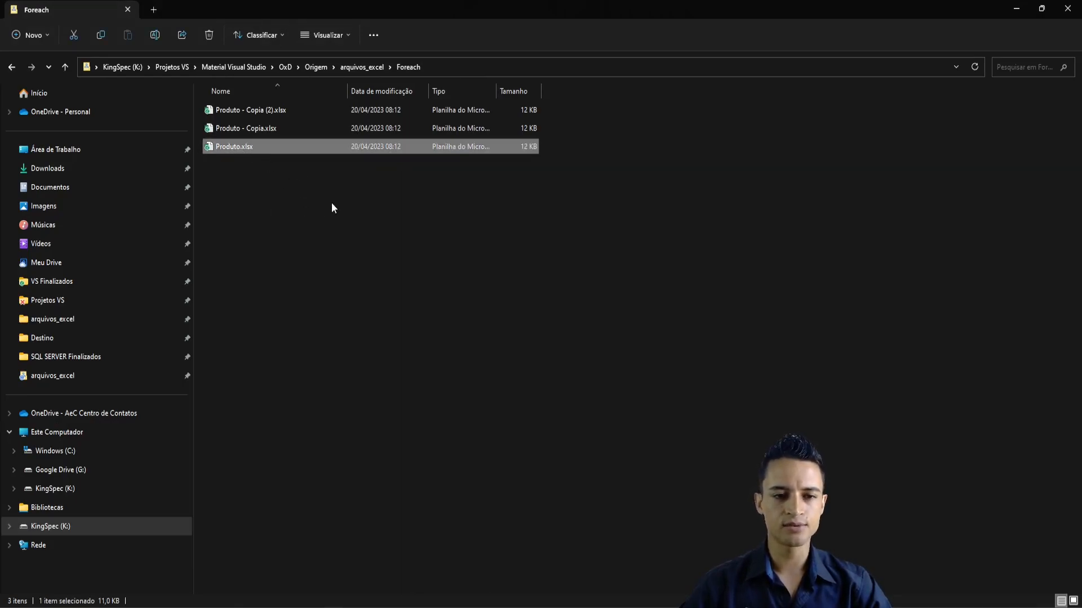
{"action": "left_click", "coordinate": [253, 131]}
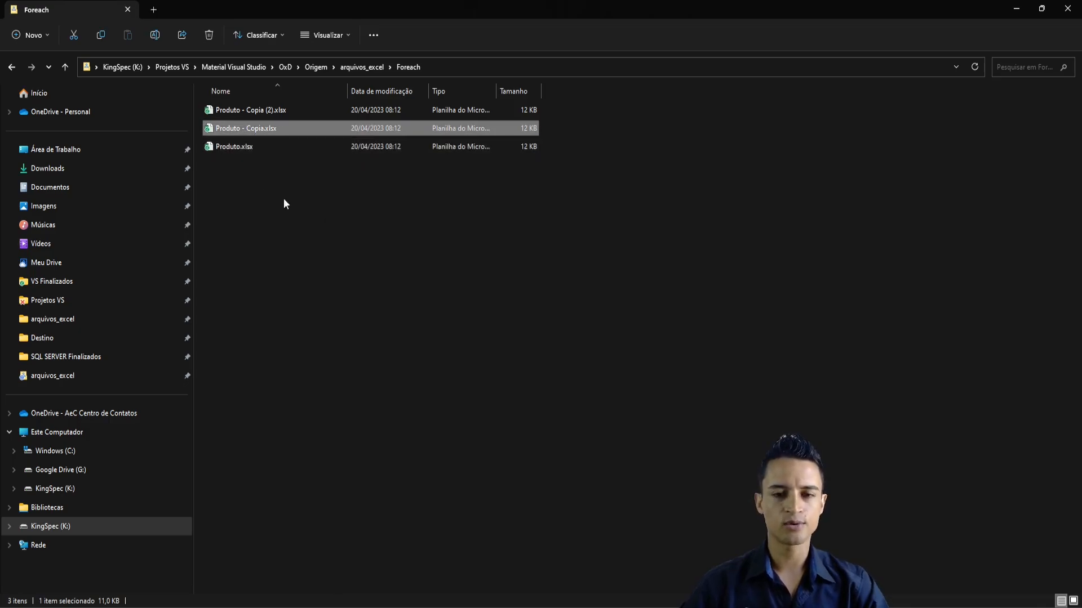
{"action": "left_click", "coordinate": [279, 111]}
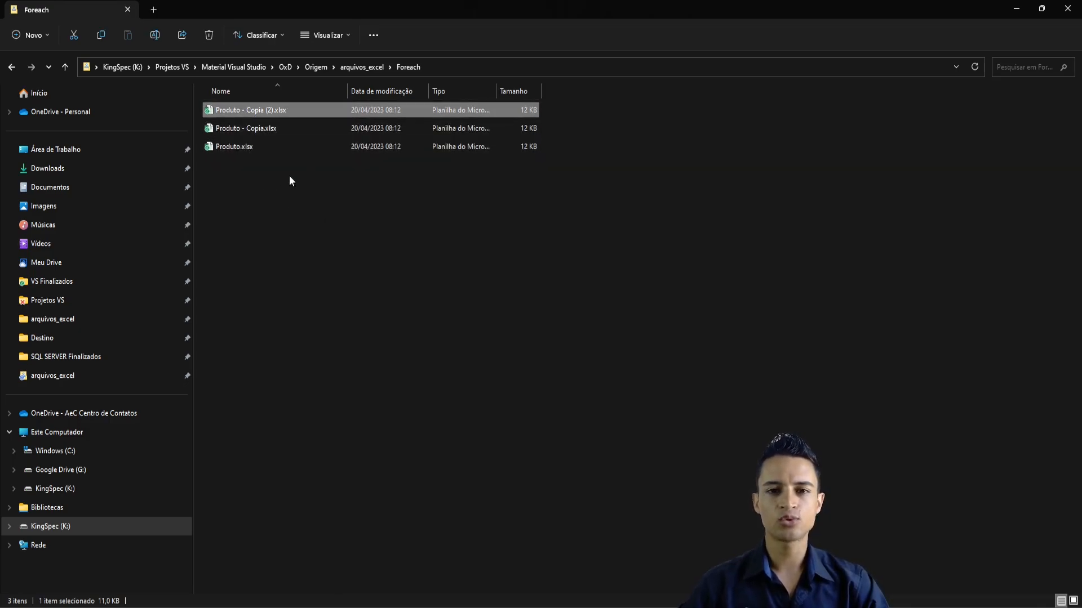
- Back in Visual Studio, add a Data Flow task (Tarefa Fluxo de Dados) inside the Foreach Loop container and open its data flow
{"action": "key", "text": "alt+Tab"}
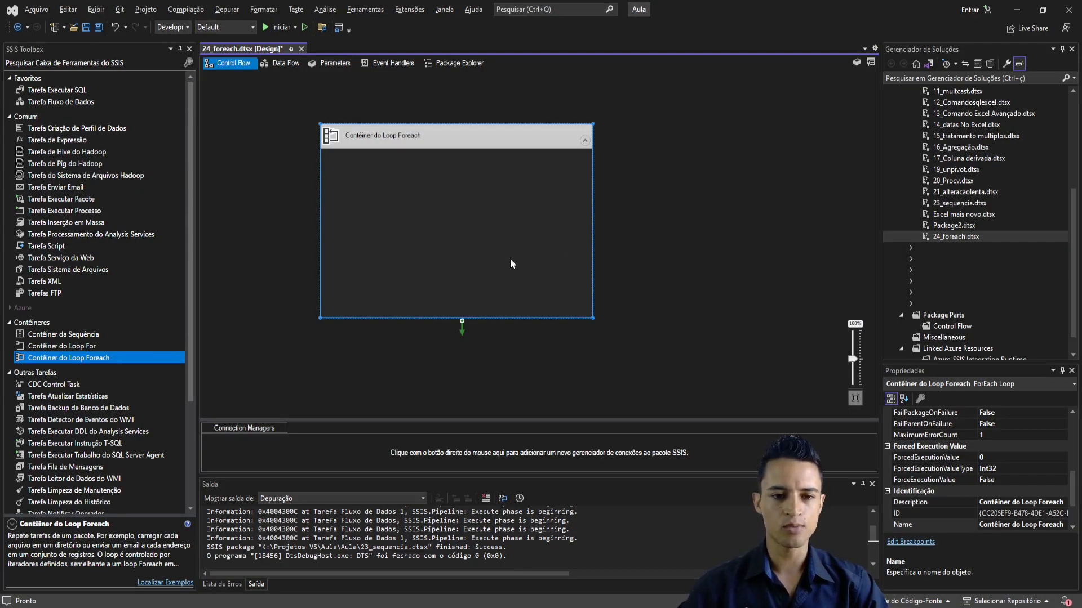
{"action": "left_click", "coordinate": [664, 244]}
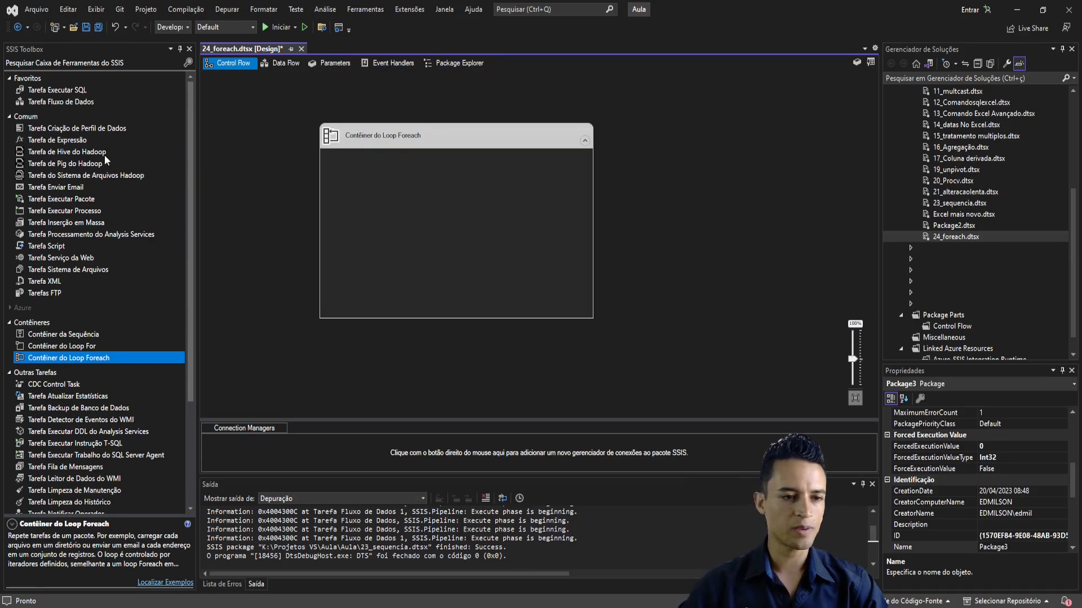
{"action": "left_click_drag", "start_coordinate": [72, 102], "coordinate": [398, 207]}
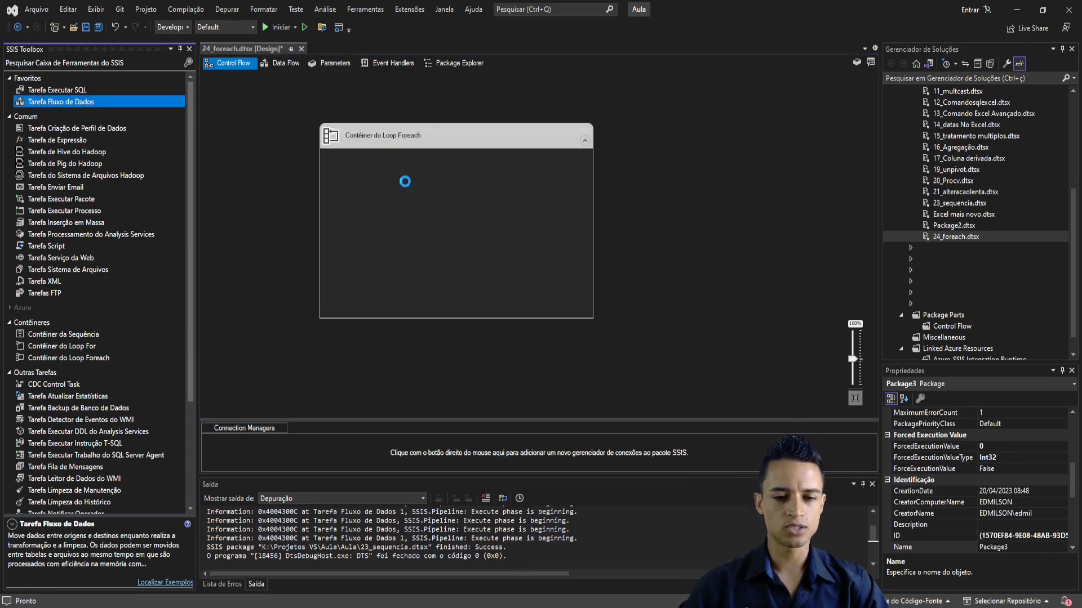
{"action": "double_click", "coordinate": [458, 203]}
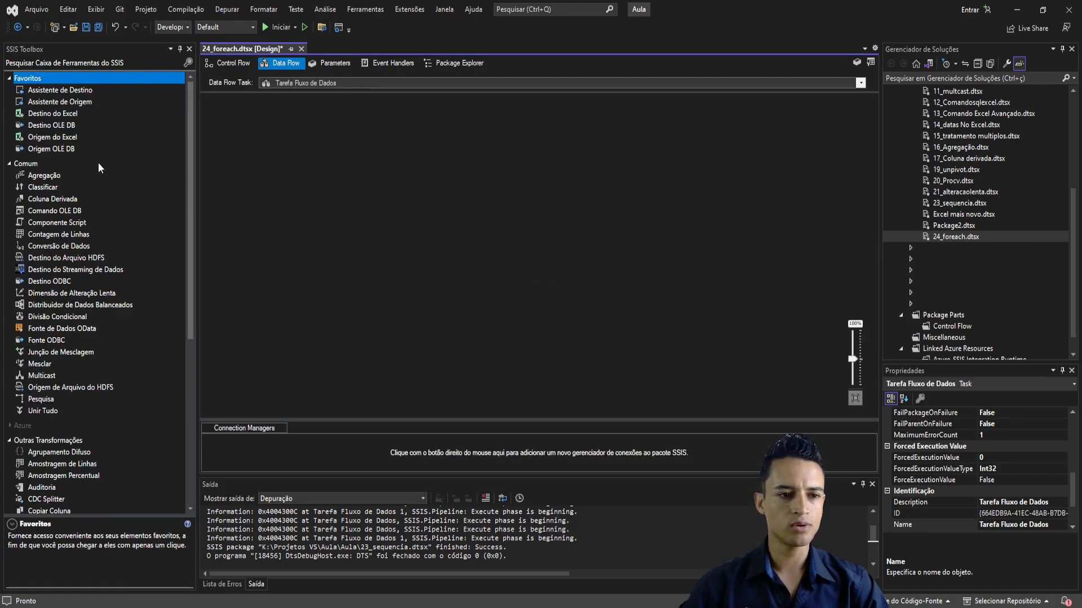
- Add an Excel source (Origem do Excel) to the data flow canvas and select it
{"action": "left_click_drag", "start_coordinate": [39, 139], "coordinate": [394, 172]}
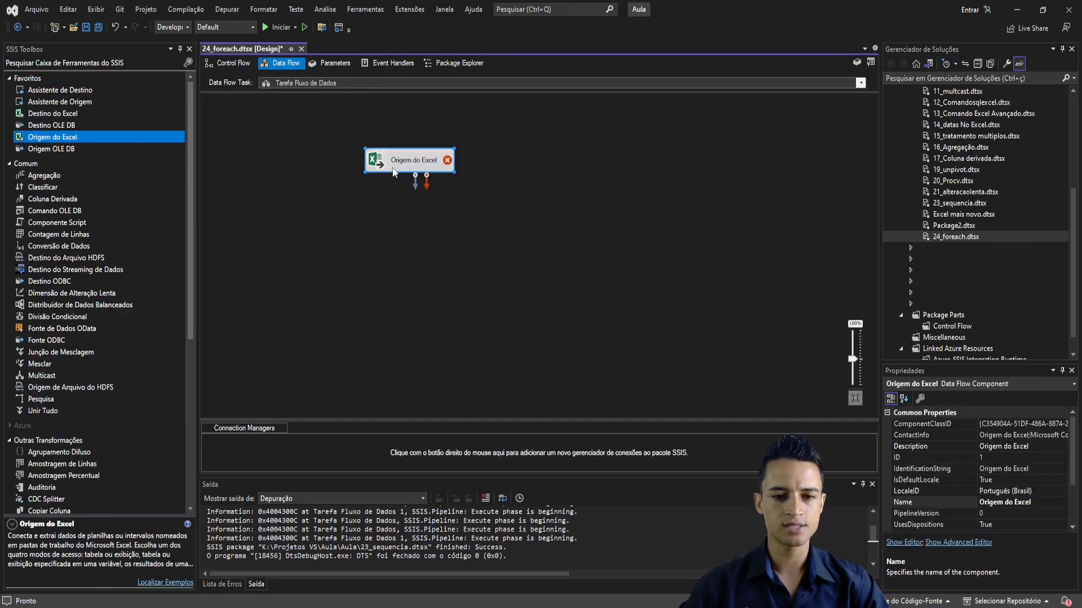
{"action": "left_click", "coordinate": [432, 231]}
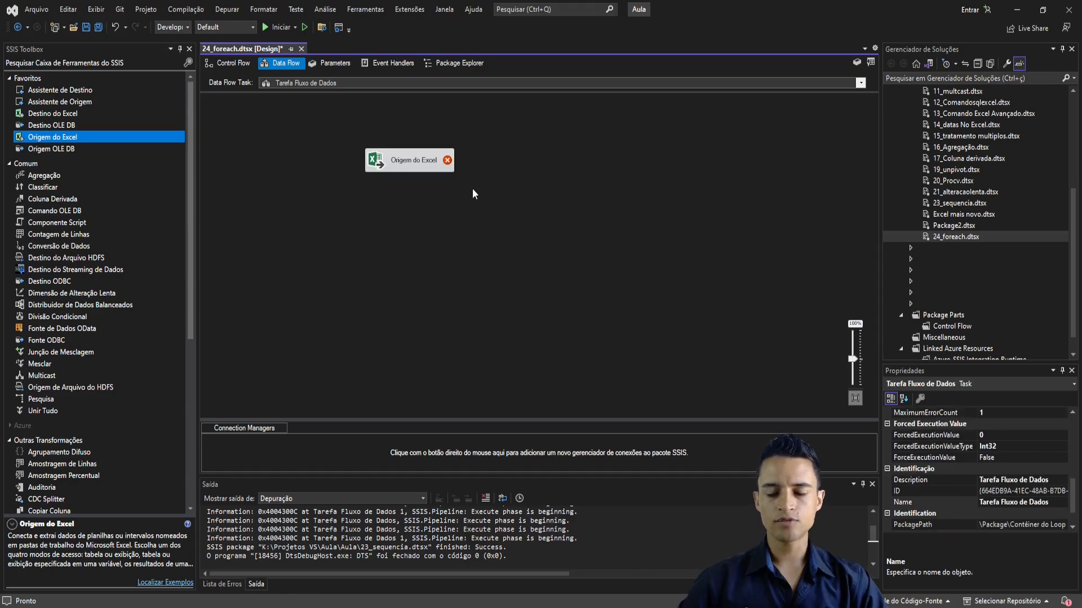
{"action": "left_click", "coordinate": [414, 169]}
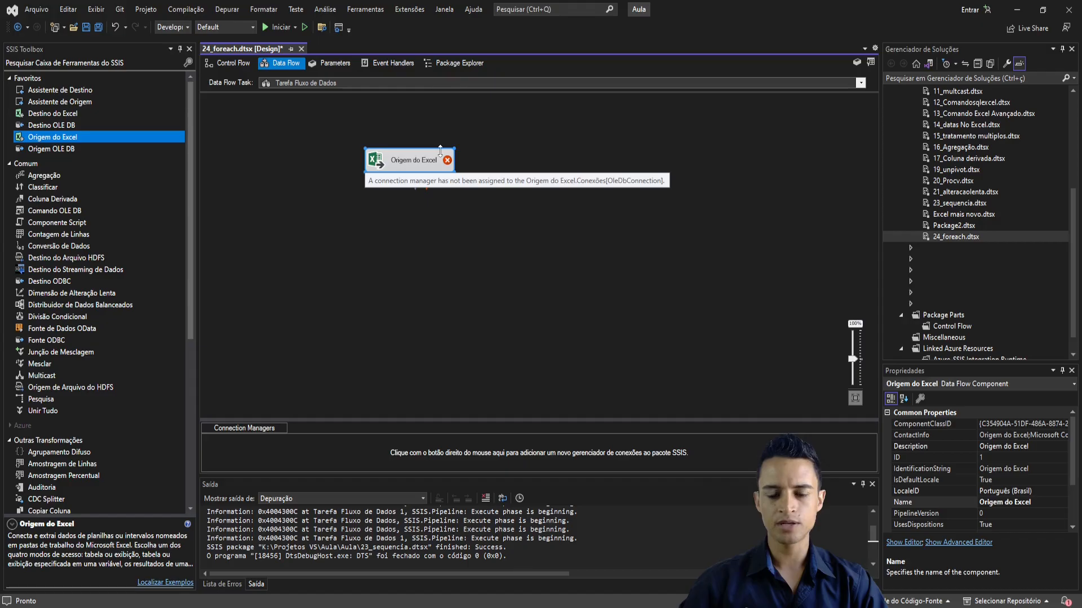
- In File Explorer, copy the Foreach folder's full path, and return to Visual Studio
{"action": "key", "text": "alt+Tab"}
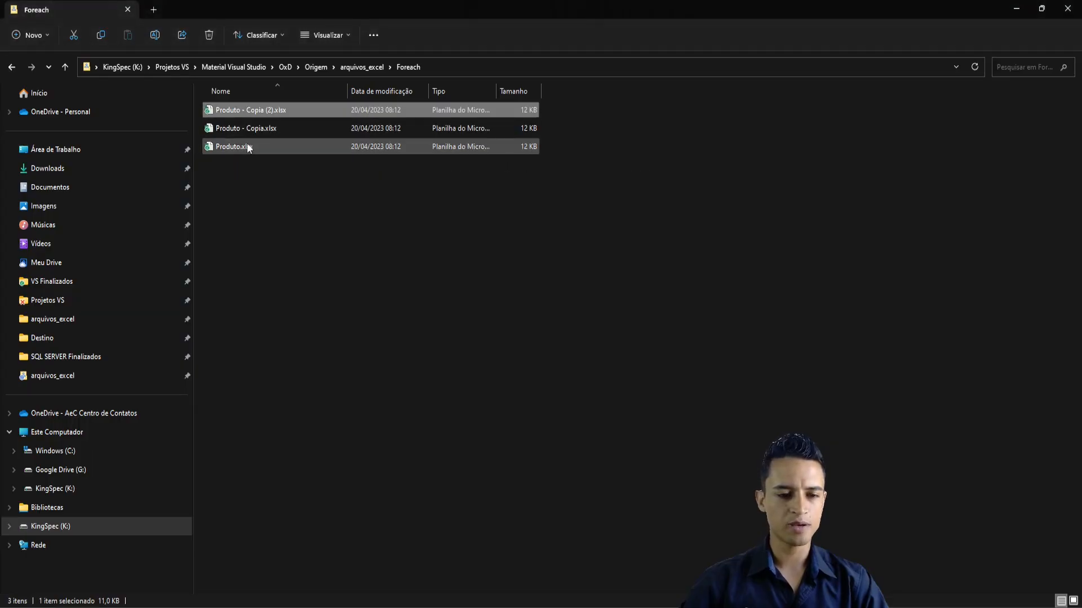
{"action": "left_click", "coordinate": [448, 72]}
{"action": "key", "text": "ctrl+c"}
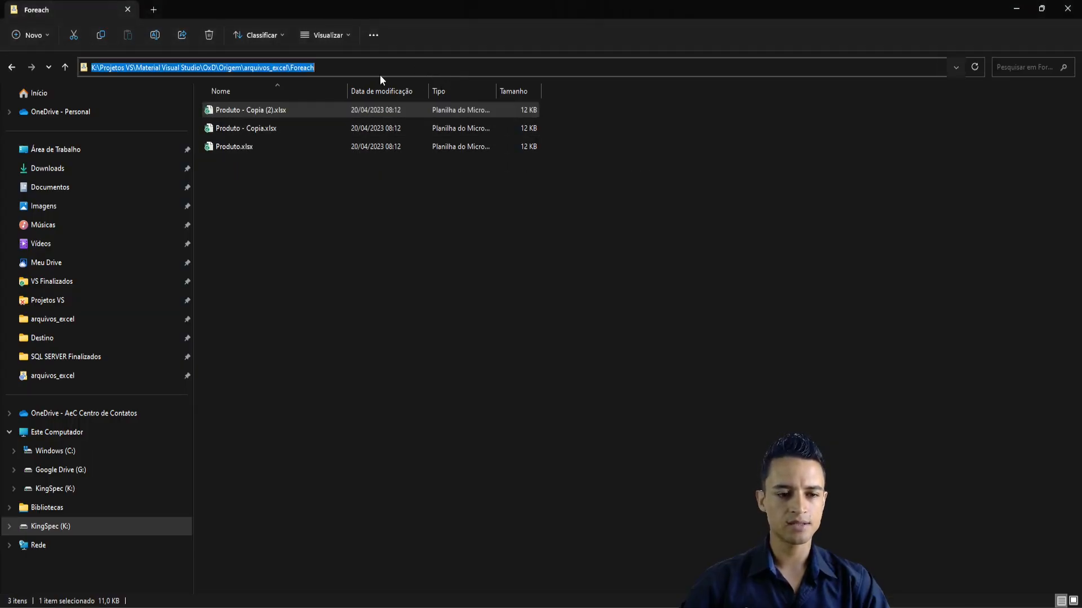
{"action": "key", "text": "alt+Tab"}
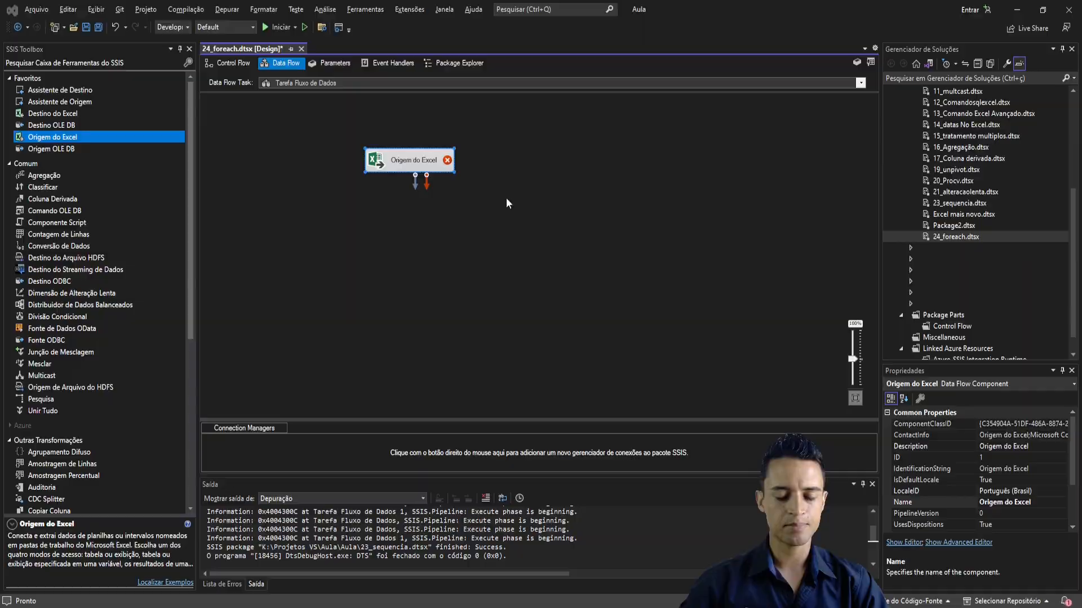
- Create a new Excel connection for the Excel source that points to Produto.xlsx in the copied Foreach folder path
{"action": "double_click", "coordinate": [421, 160]}
{"action": "left_click", "coordinate": [730, 244]}
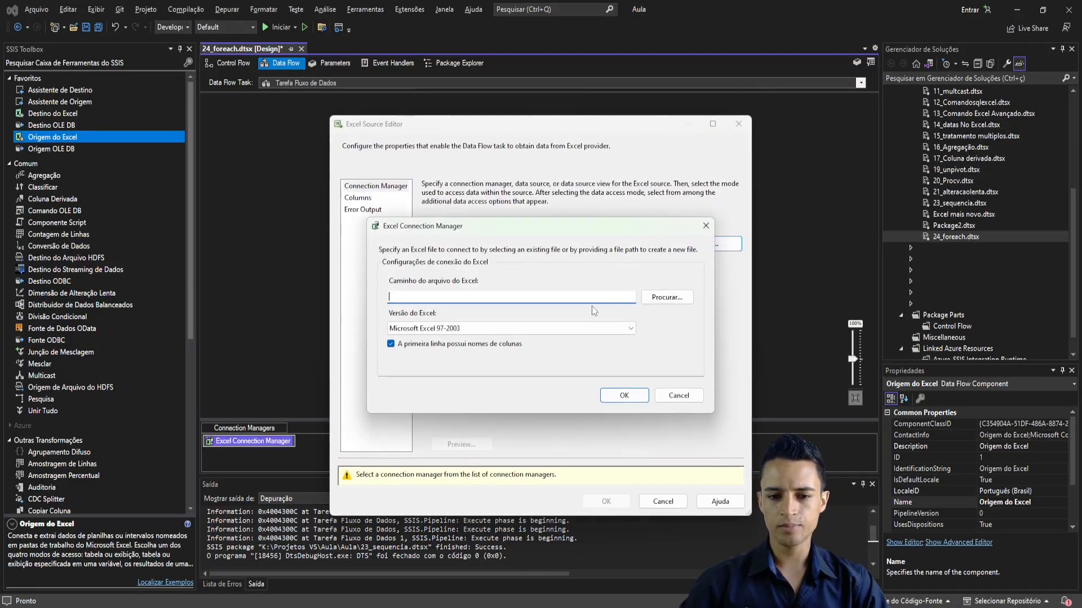
{"action": "left_click", "coordinate": [658, 298]}
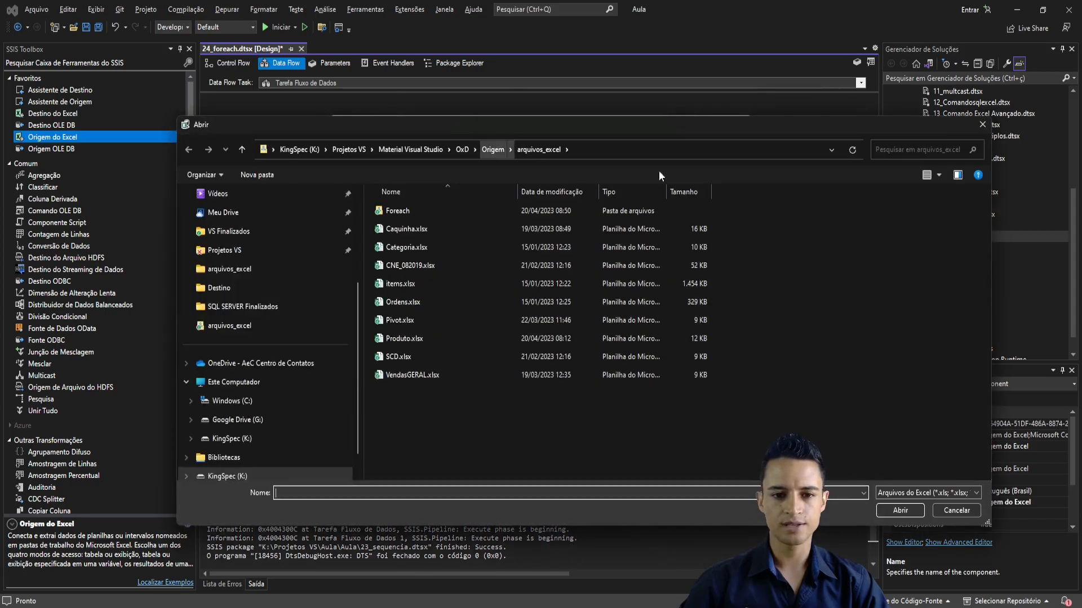
{"action": "left_click", "coordinate": [630, 152]}
{"action": "key", "text": "ctrl+v"}
{"action": "key", "text": "Return"}
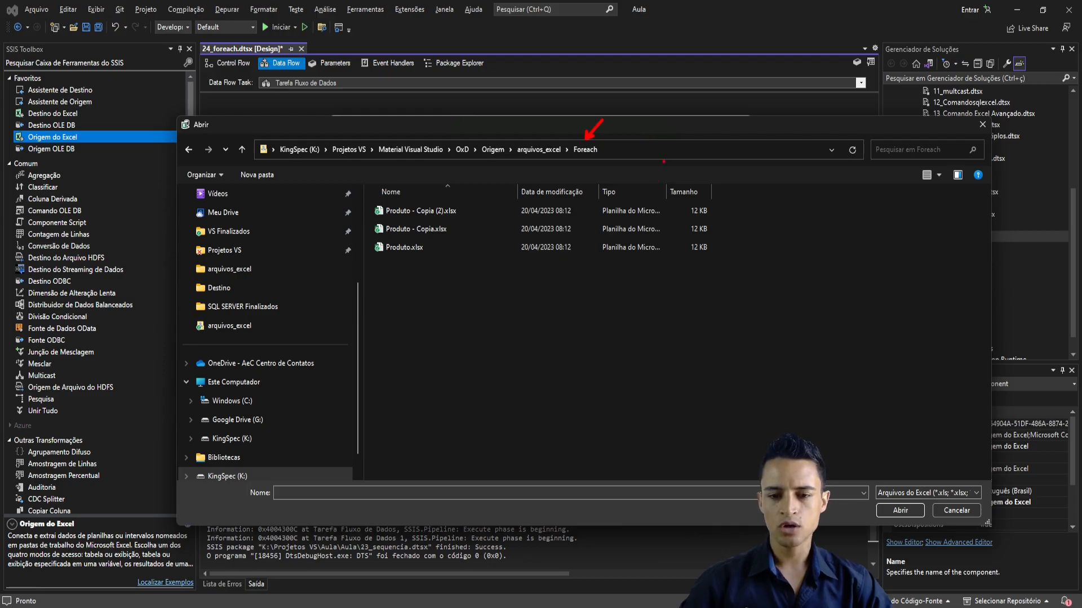
{"action": "left_click", "coordinate": [408, 229]}
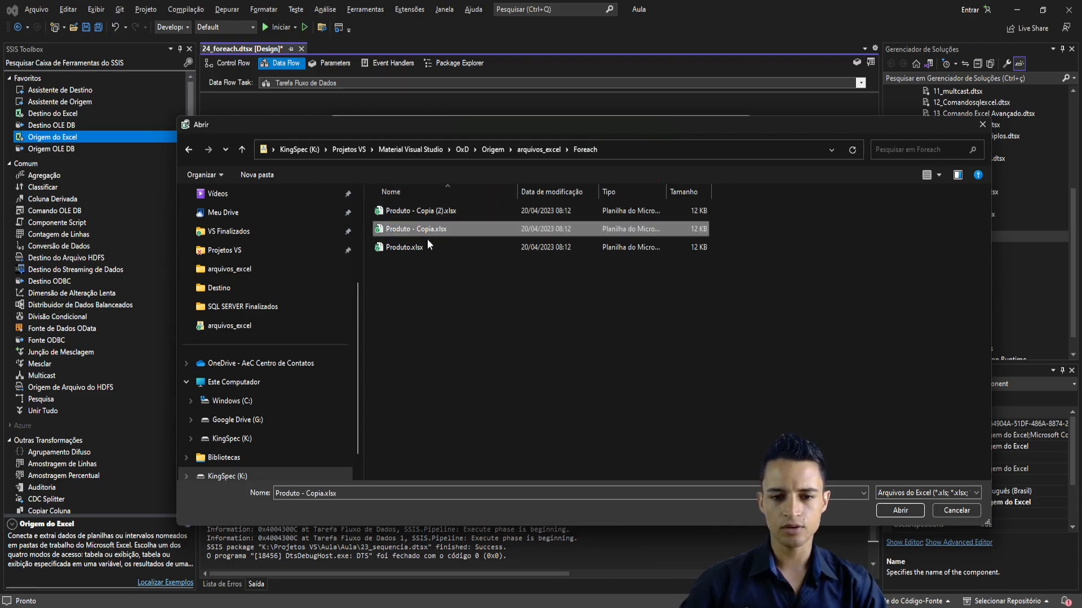
{"action": "left_click", "coordinate": [425, 247]}
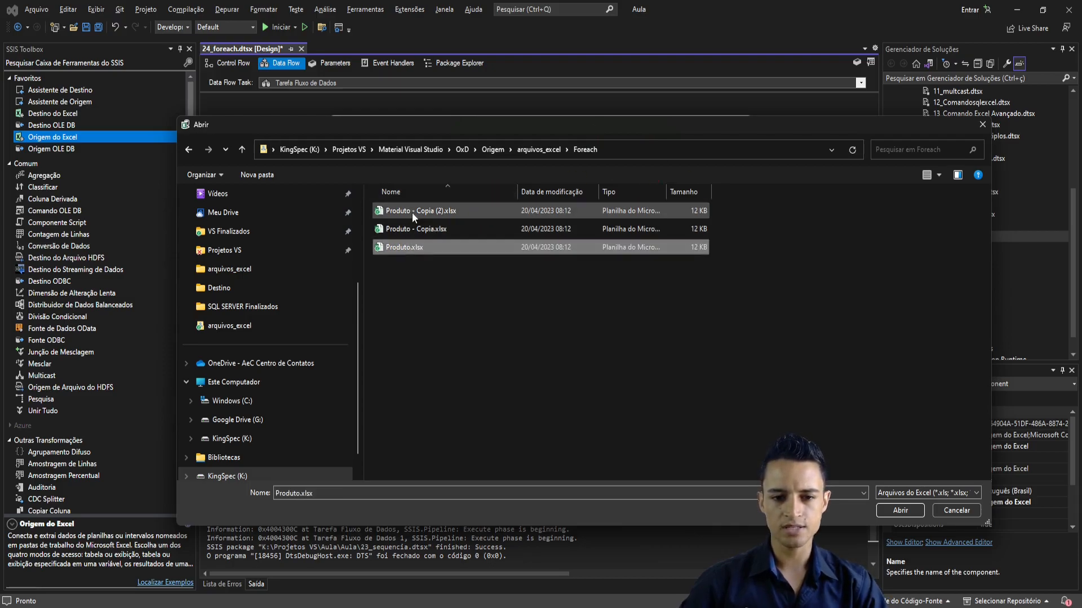
{"action": "left_click", "coordinate": [904, 512]}
{"action": "left_click", "coordinate": [623, 396]}
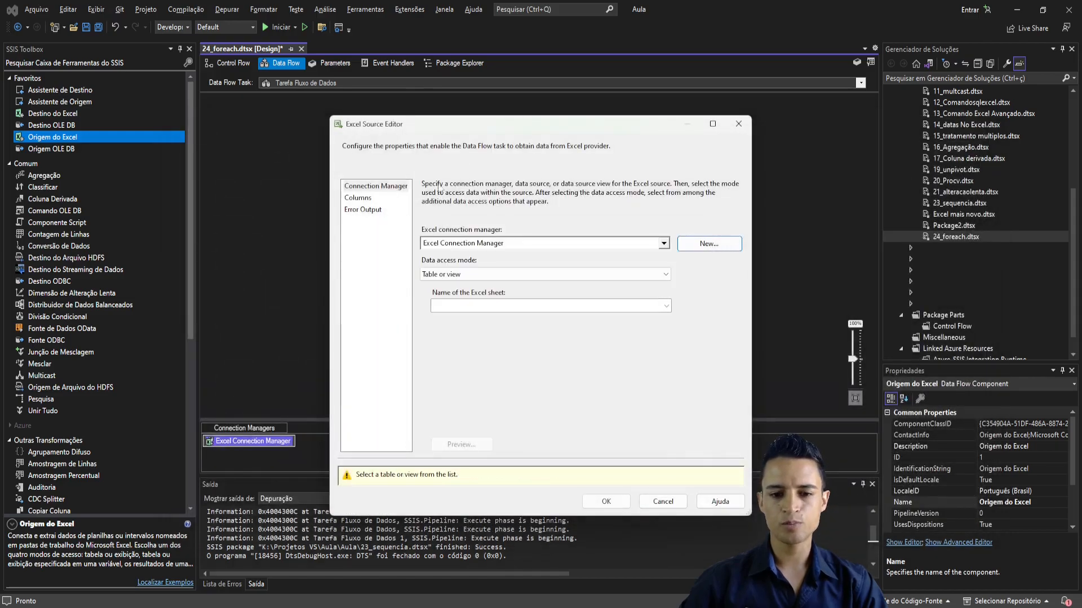
- Set the Excel source's sheet to Produto$, confirm its settings, and select the source on the canvas
{"action": "left_click_drag", "start_coordinate": [511, 124], "coordinate": [454, 87]}
{"action": "left_click", "coordinate": [494, 270]}
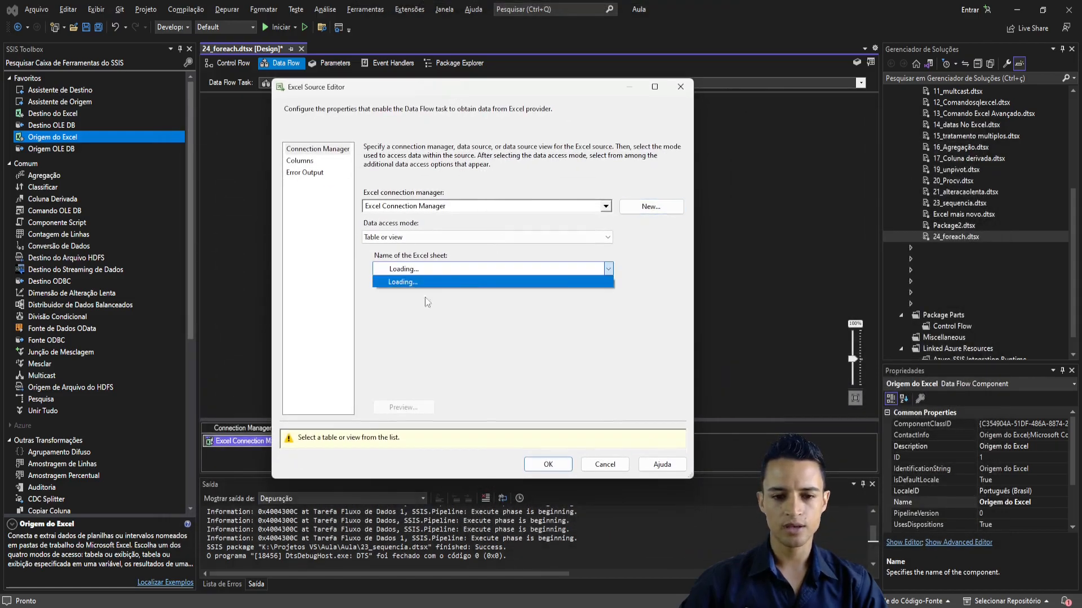
{"action": "left_click", "coordinate": [428, 282]}
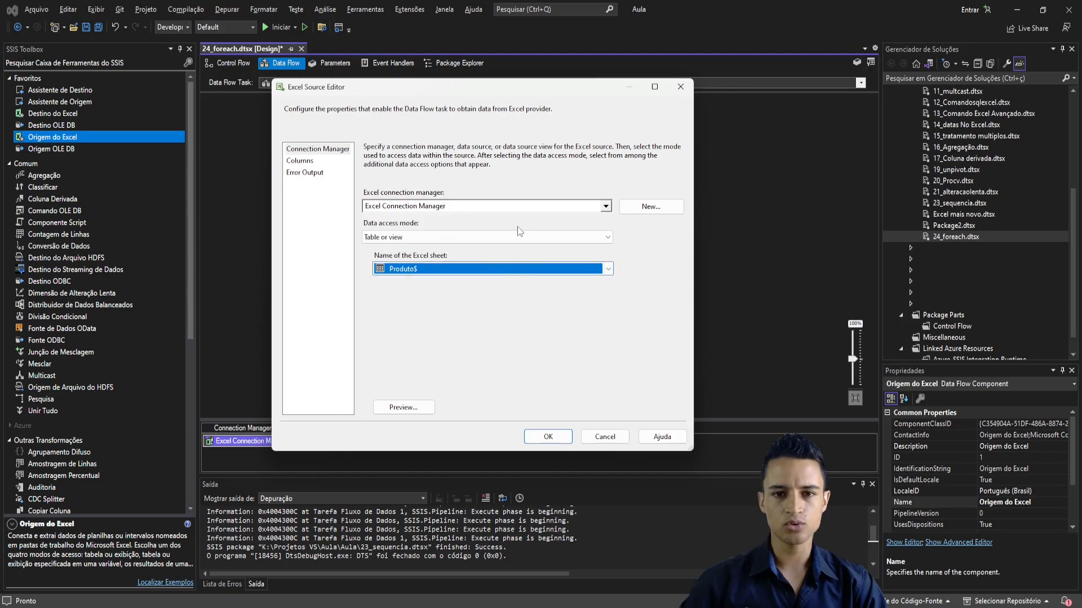
{"action": "left_click", "coordinate": [548, 437]}
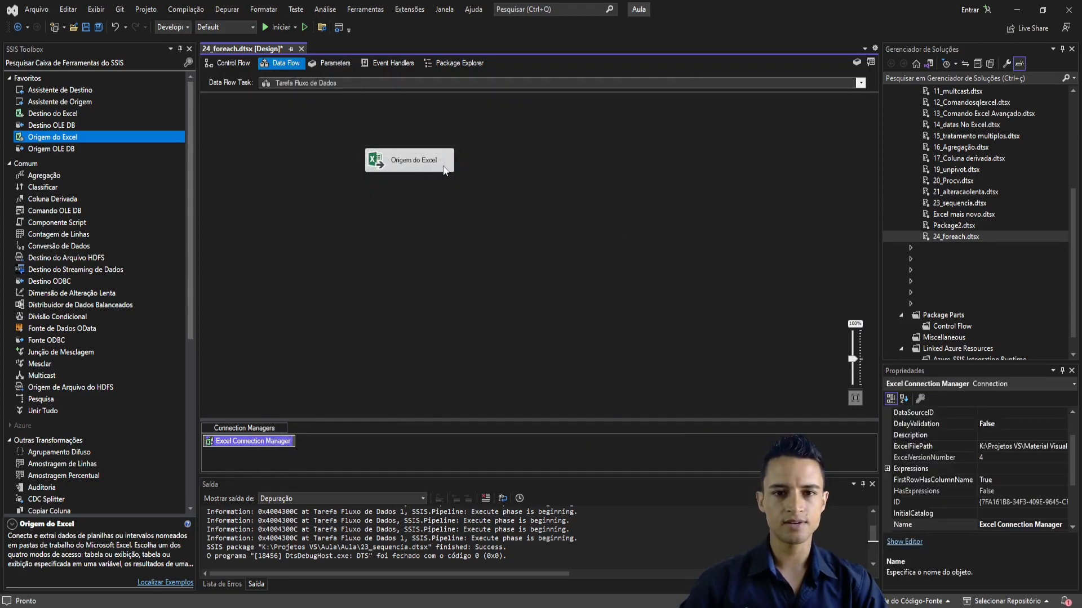
{"action": "left_click", "coordinate": [397, 169]}
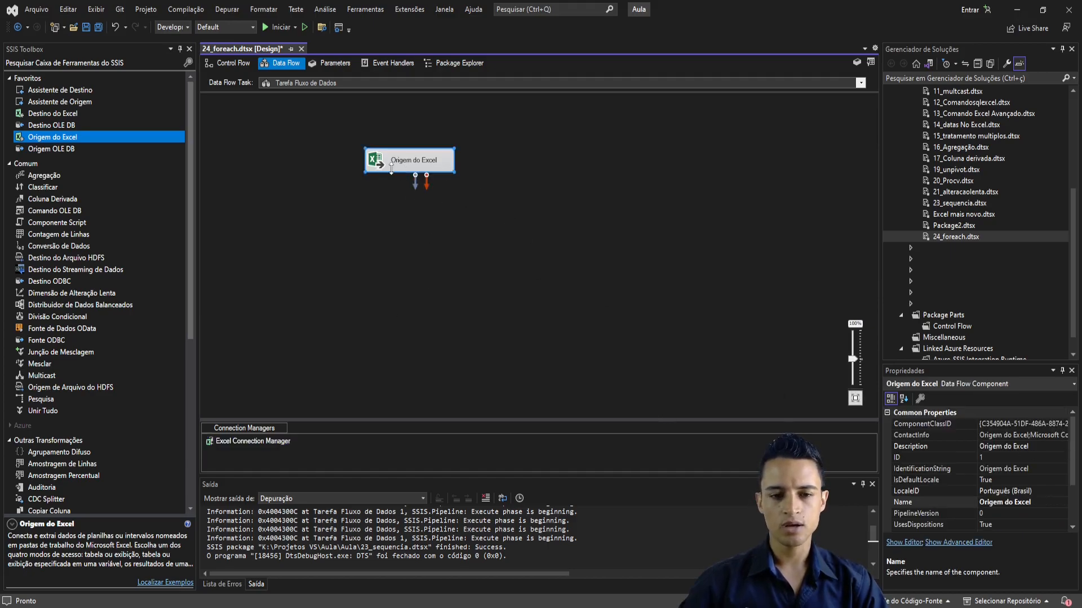
- Add an OLE DB destination (Destino OLE DB) below the Excel source and connect the source's data output to it
{"action": "key", "text": "alt+Tab"}
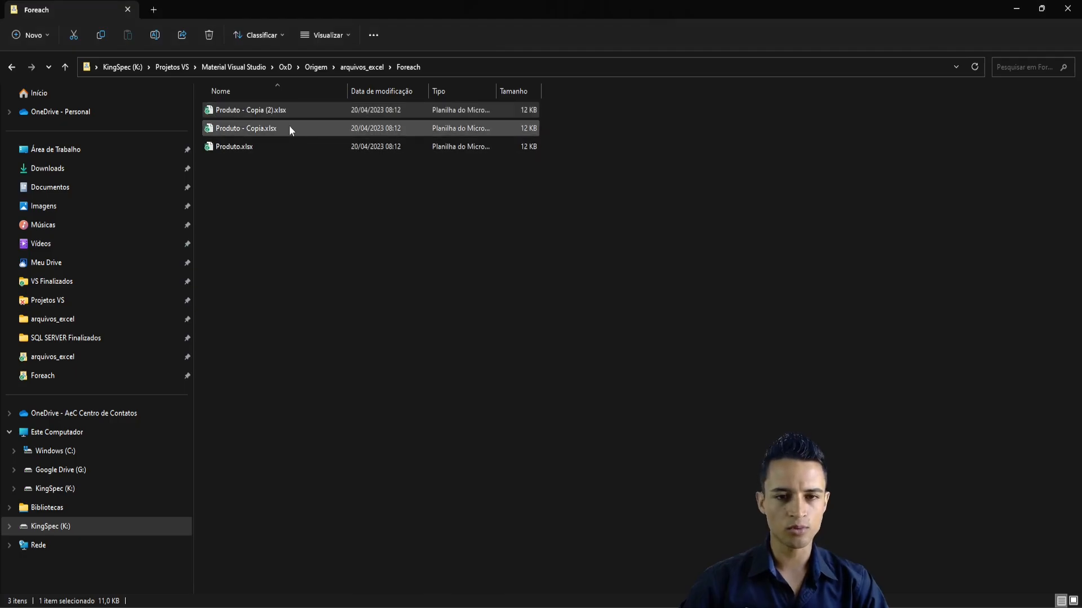
{"action": "key", "text": "alt+Tab"}
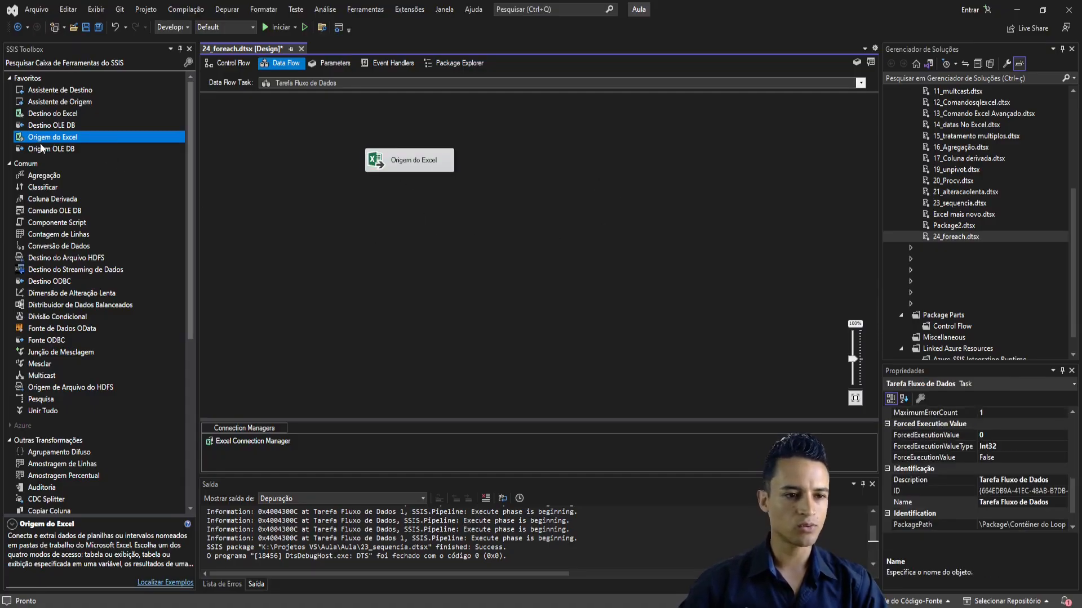
{"action": "left_click_drag", "start_coordinate": [47, 129], "coordinate": [404, 242]}
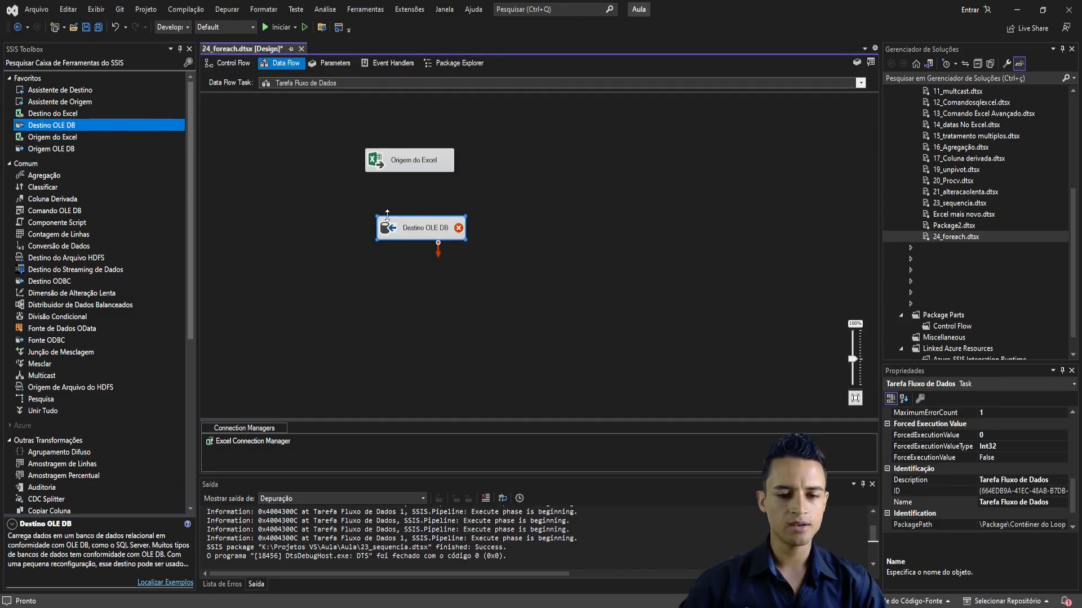
{"action": "left_click", "coordinate": [419, 167]}
{"action": "left_click_drag", "start_coordinate": [416, 182], "coordinate": [401, 248]}
{"action": "left_click", "coordinate": [451, 239]}
- Assign the OLE DB destination a connection manager based on the existing MSSQL data connection to the EXEMPLO database
{"action": "double_click", "coordinate": [393, 249]}
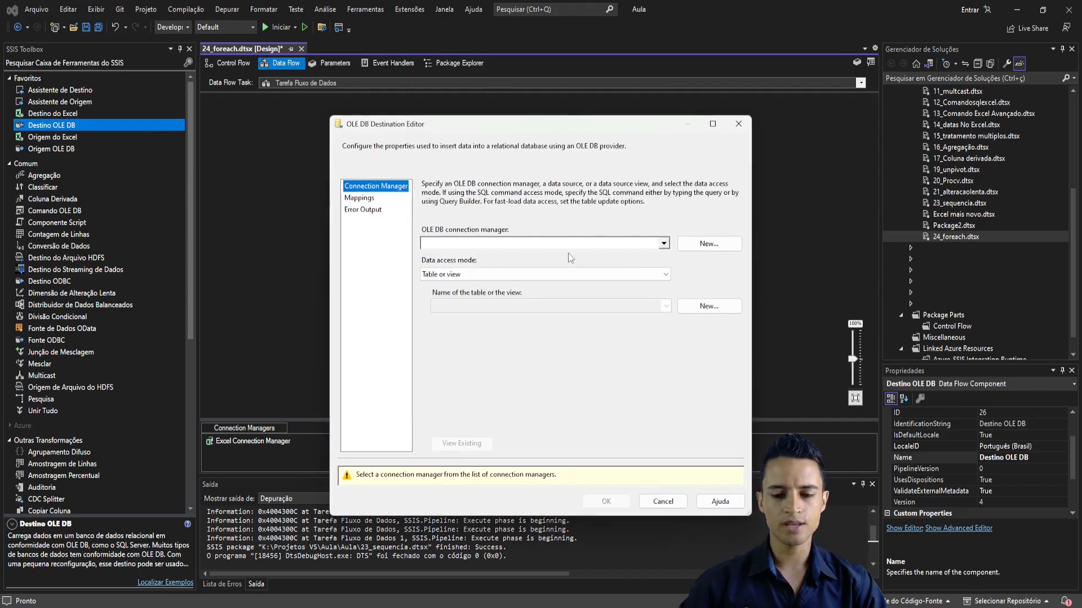
{"action": "left_click", "coordinate": [589, 244]}
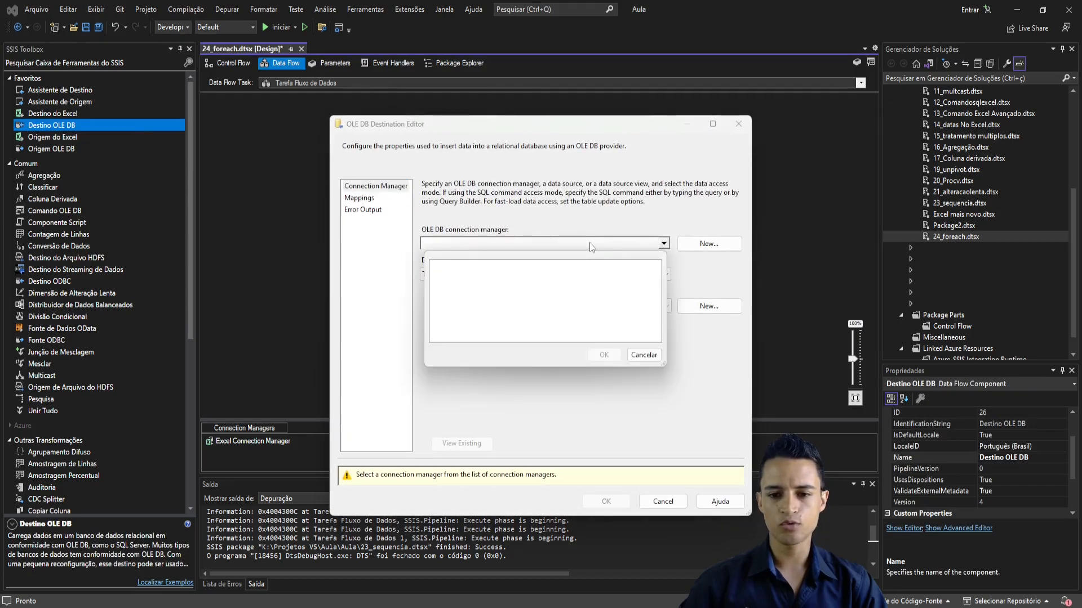
{"action": "left_click", "coordinate": [643, 355]}
{"action": "left_click", "coordinate": [696, 245]}
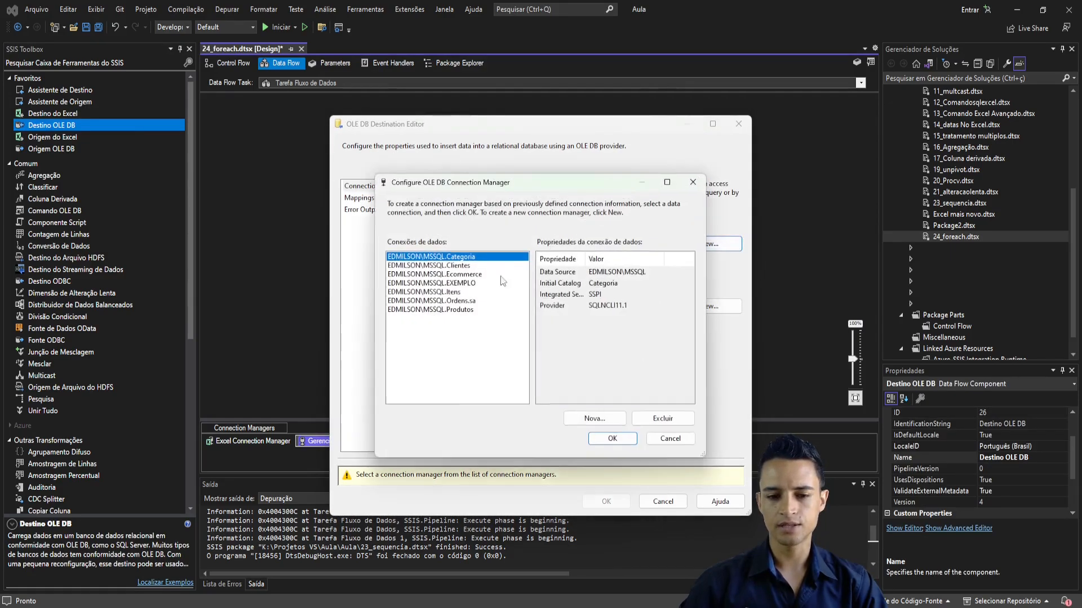
{"action": "left_click", "coordinate": [454, 283]}
{"action": "left_click", "coordinate": [611, 438]}
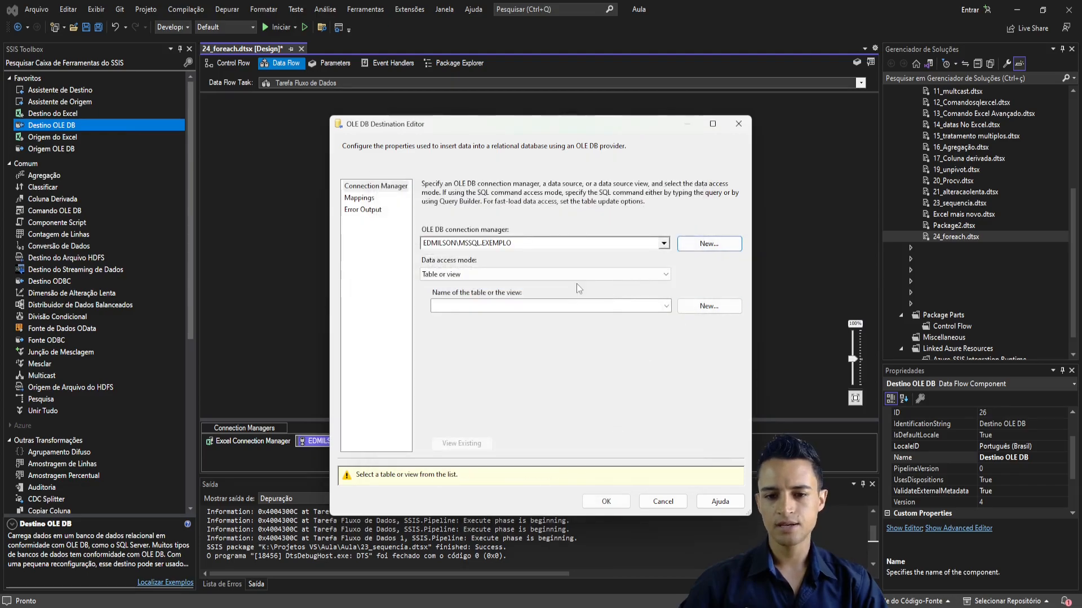
- Create a new destination table named foreach from the generated CREATE TABLE statement and accept the OLE DB destination settings
{"action": "left_click", "coordinate": [708, 306]}
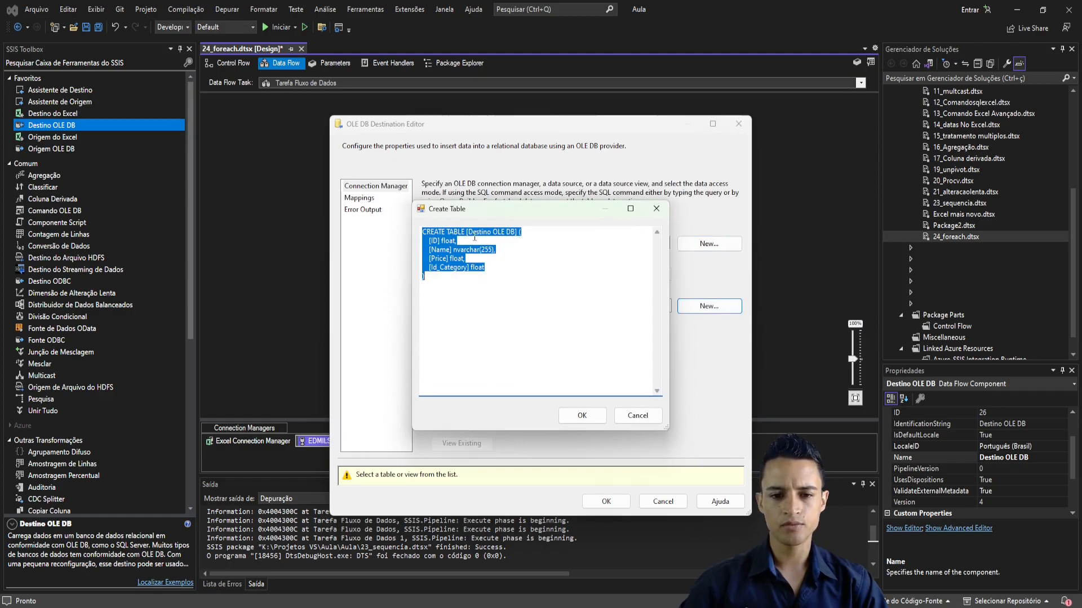
{"action": "left_click", "coordinate": [469, 232]}
{"action": "key", "text": "Delete"}
{"action": "key", "text": "Delete"}
{"action": "key", "text": "Delete"}
{"action": "key", "text": "Delete"}
{"action": "key", "text": "Delete"}
{"action": "key", "text": "Delete"}
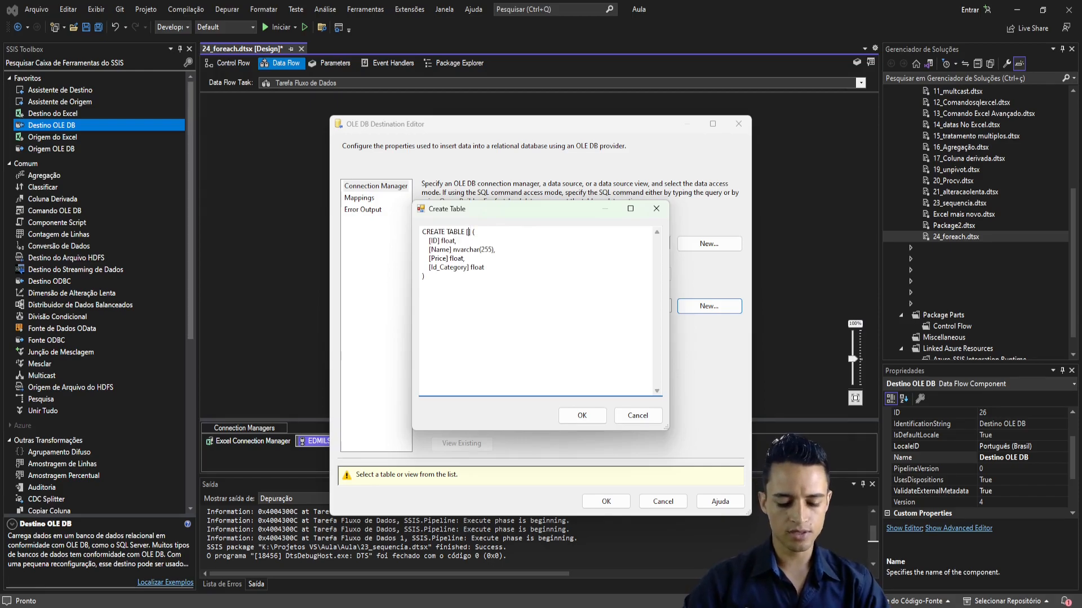
{"action": "type", "text": "foreach"}
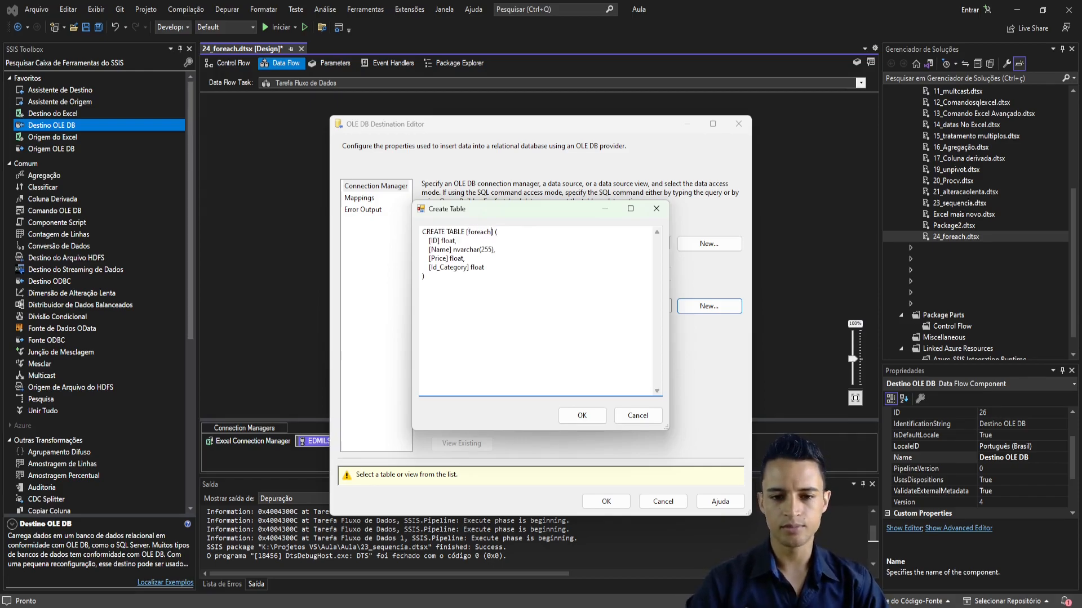
{"action": "left_click", "coordinate": [582, 415]}
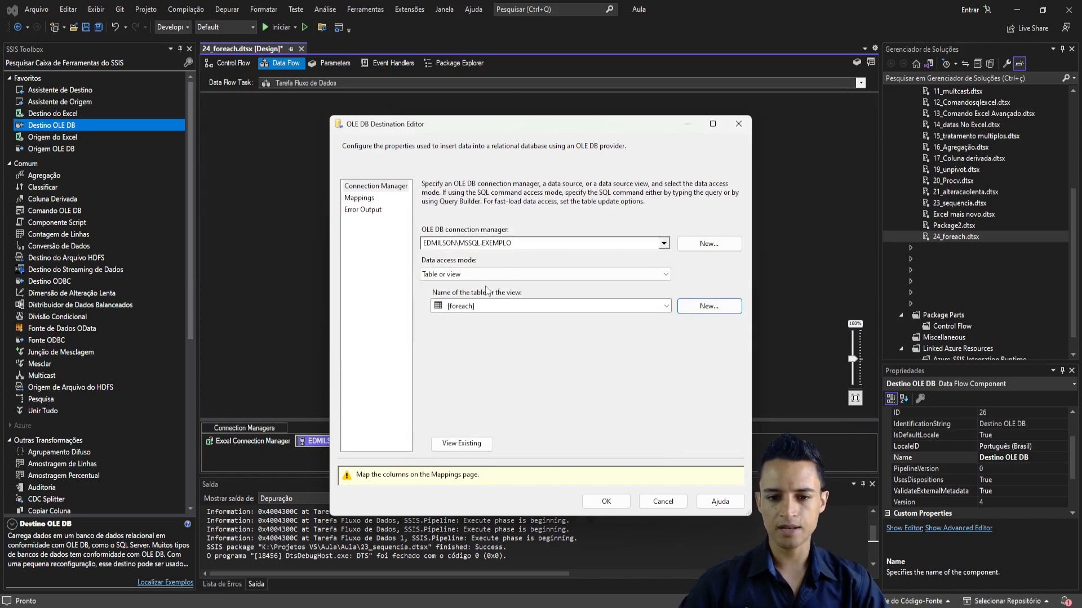
{"action": "left_click", "coordinate": [609, 502]}
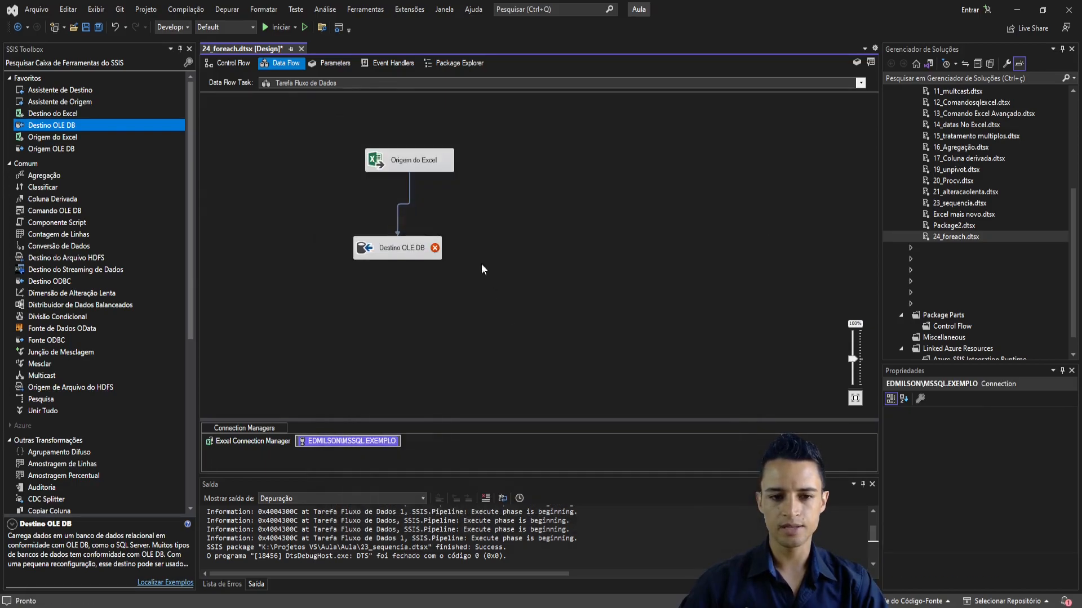
- Map the Excel source columns to the foreach table in the OLE DB destination and confirm
{"action": "double_click", "coordinate": [407, 248]}
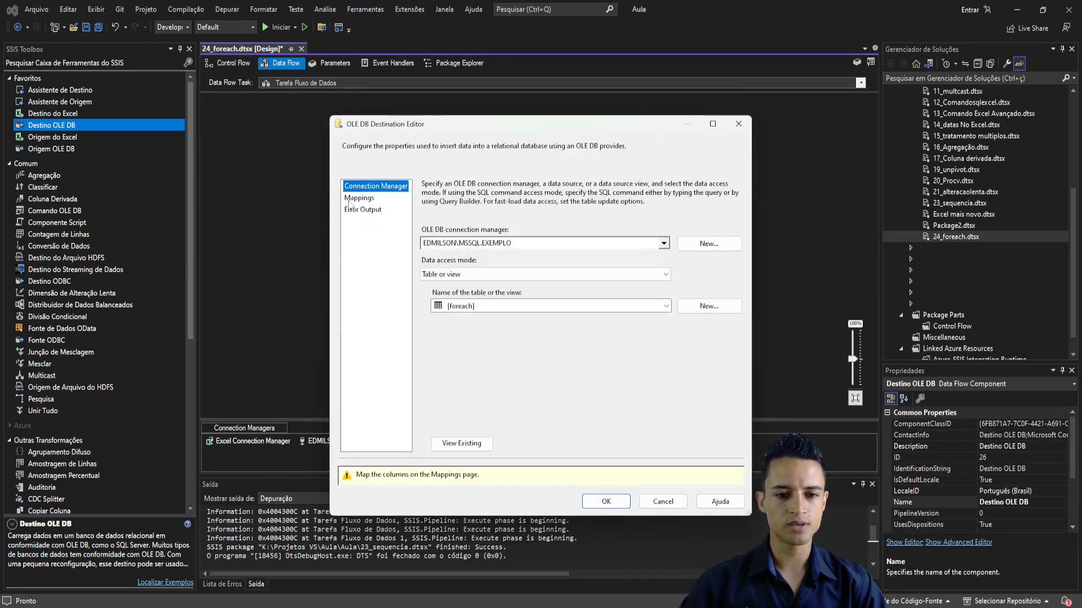
{"action": "left_click", "coordinate": [358, 198]}
{"action": "left_click", "coordinate": [606, 502]}
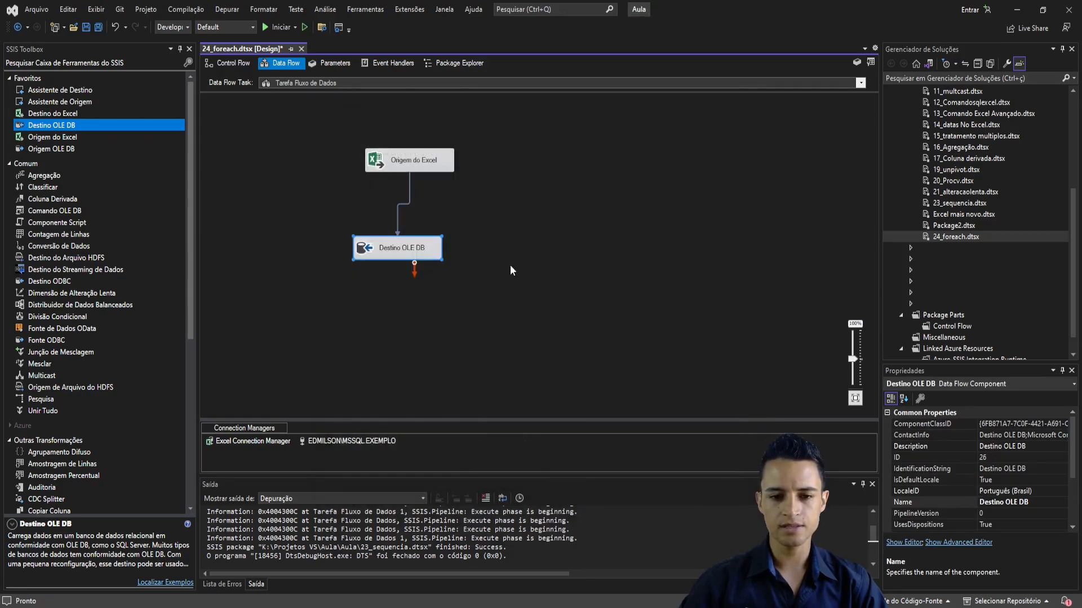
{"action": "left_click", "coordinate": [510, 266]}
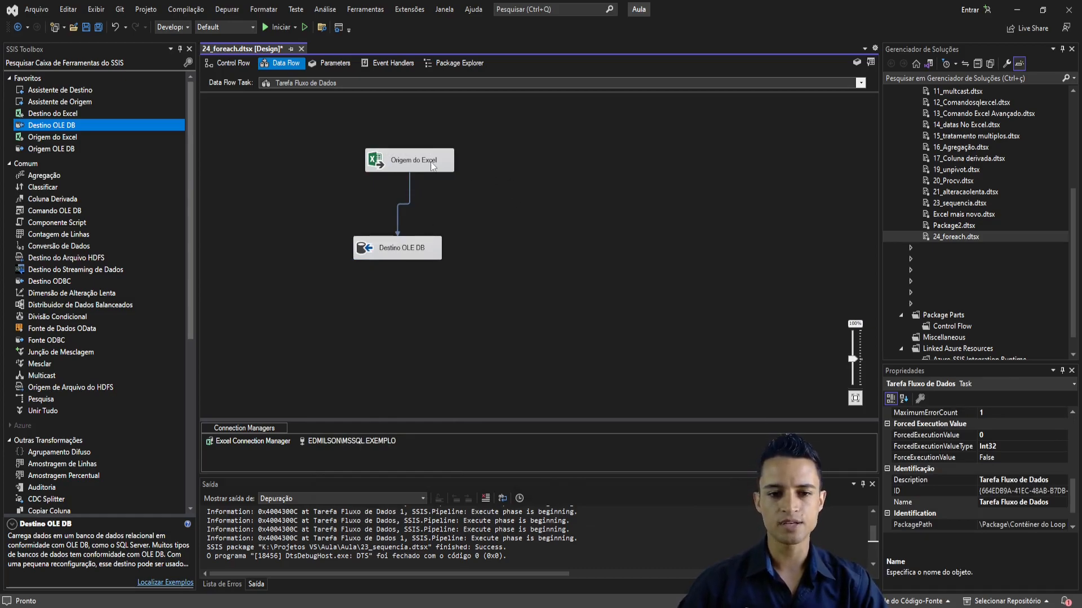
- Display the Excel Connection Manager's properties and open the property expressions editor for it
{"action": "left_click", "coordinate": [251, 441]}
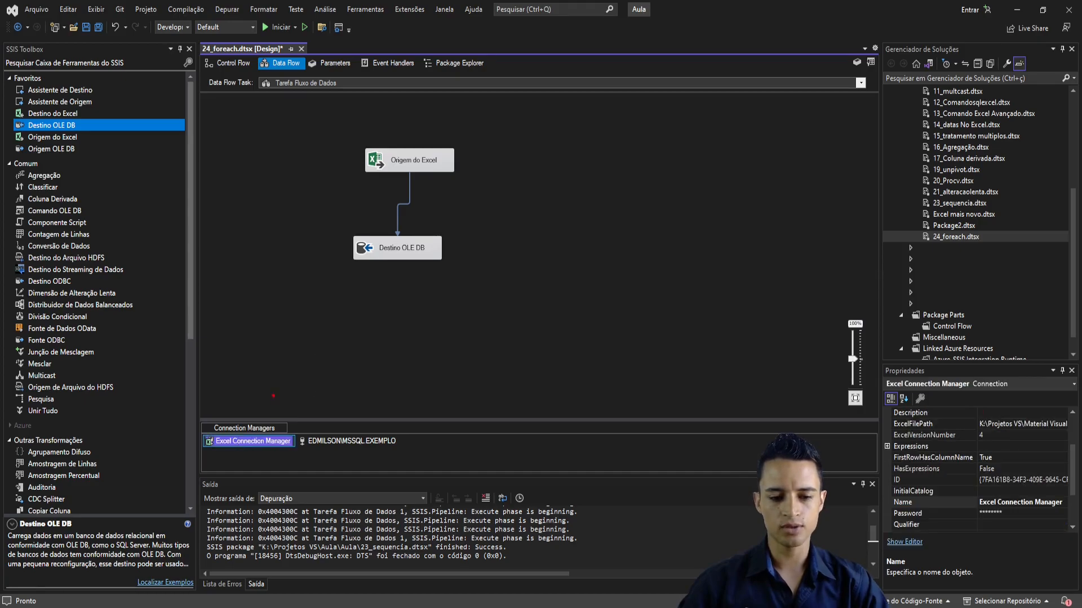
{"action": "mouse_move", "coordinate": [270, 424]}
{"action": "left_mouse_down"}
{"action": "mouse_move", "coordinate": [359, 278]}
{"action": "mouse_move", "coordinate": [380, 264]}
{"action": "left_mouse_up"}
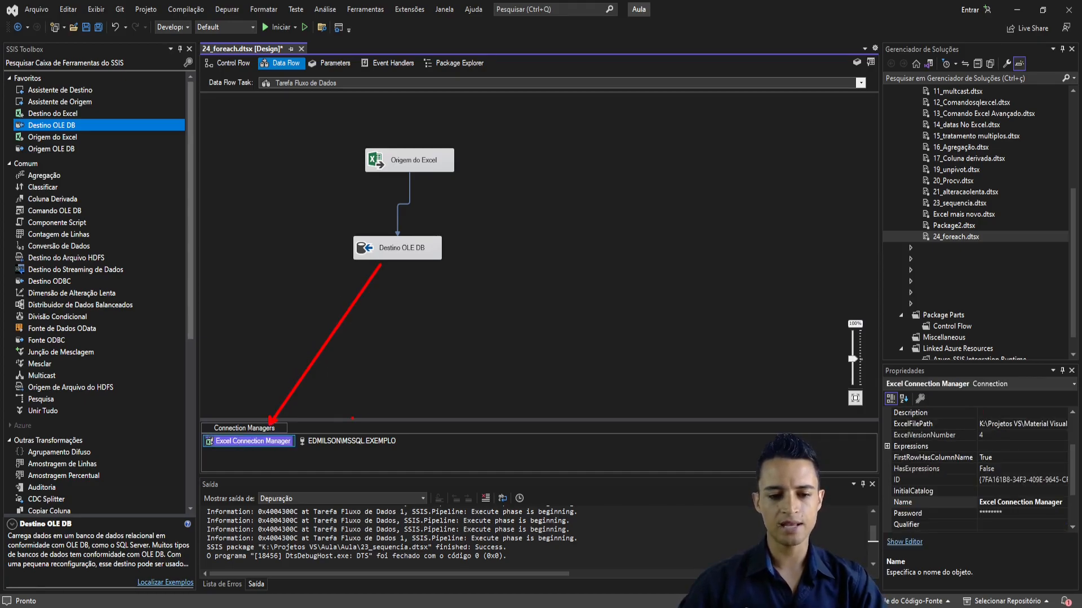
{"action": "left_click", "coordinate": [452, 349]}
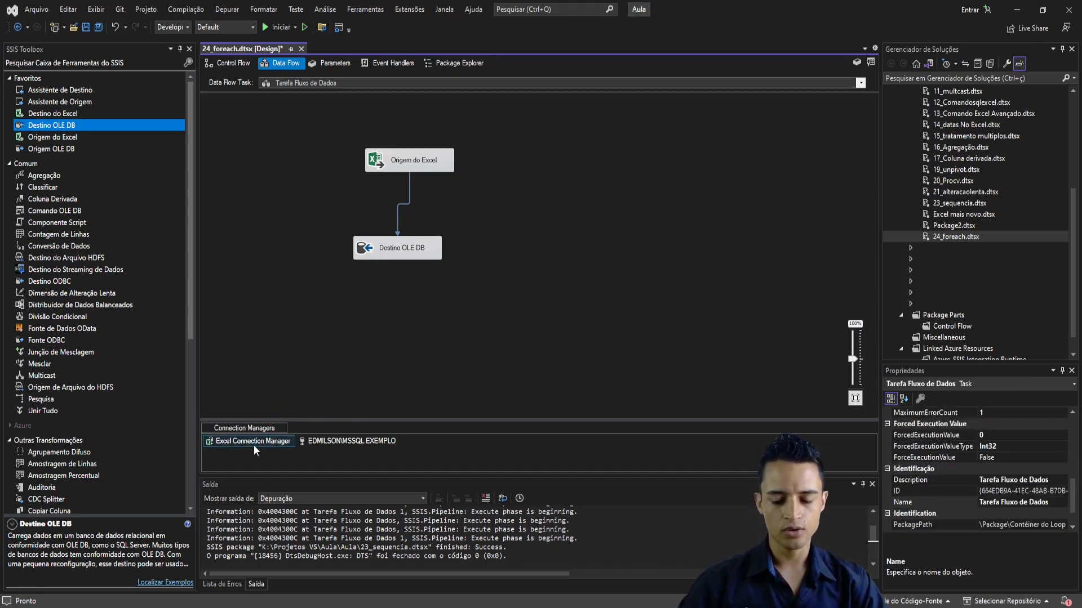
{"action": "left_click", "coordinate": [254, 443]}
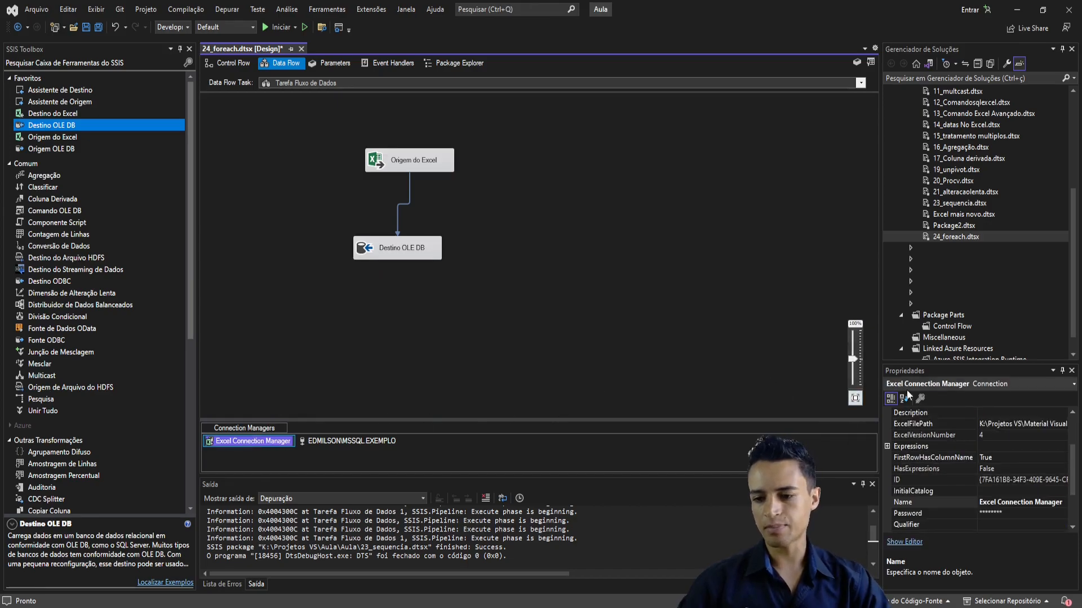
{"action": "right_click", "coordinate": [237, 441]}
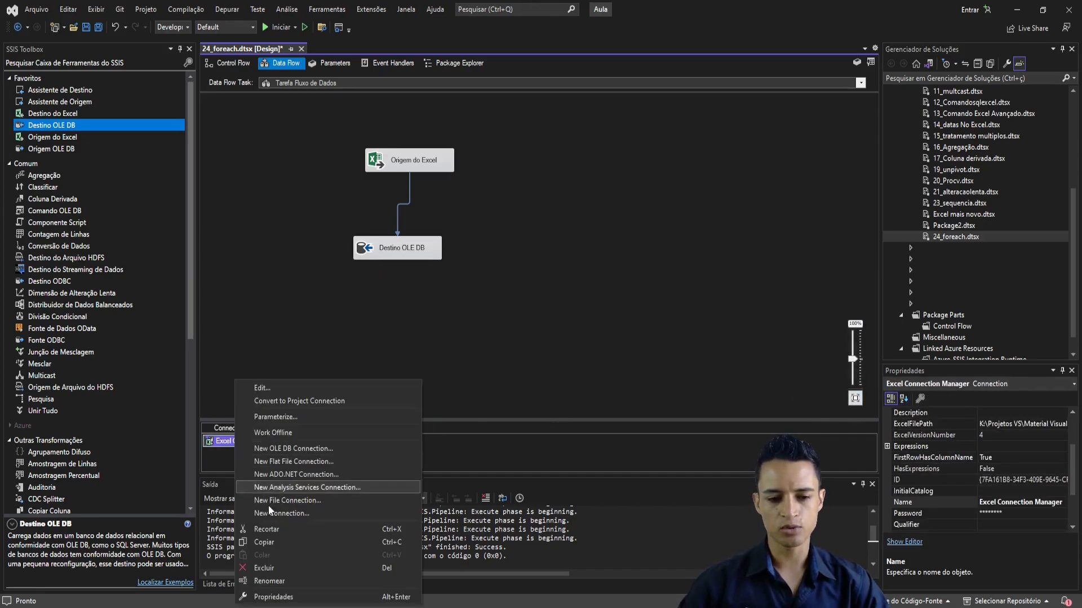
{"action": "left_click", "coordinate": [274, 597]}
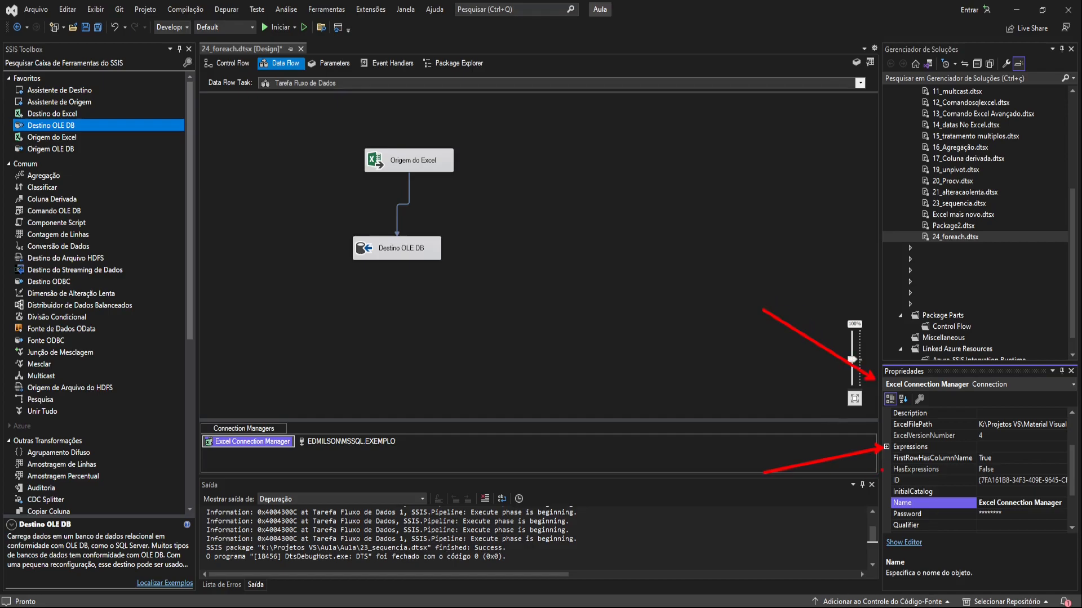
{"action": "left_click", "coordinate": [884, 445]}
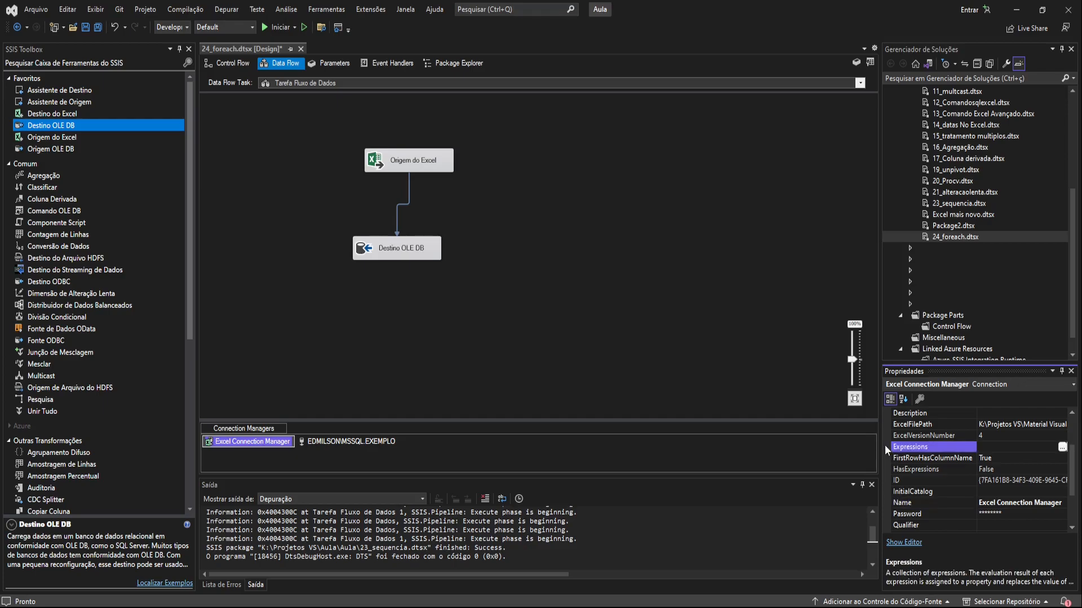
{"action": "left_click", "coordinate": [1061, 447]}
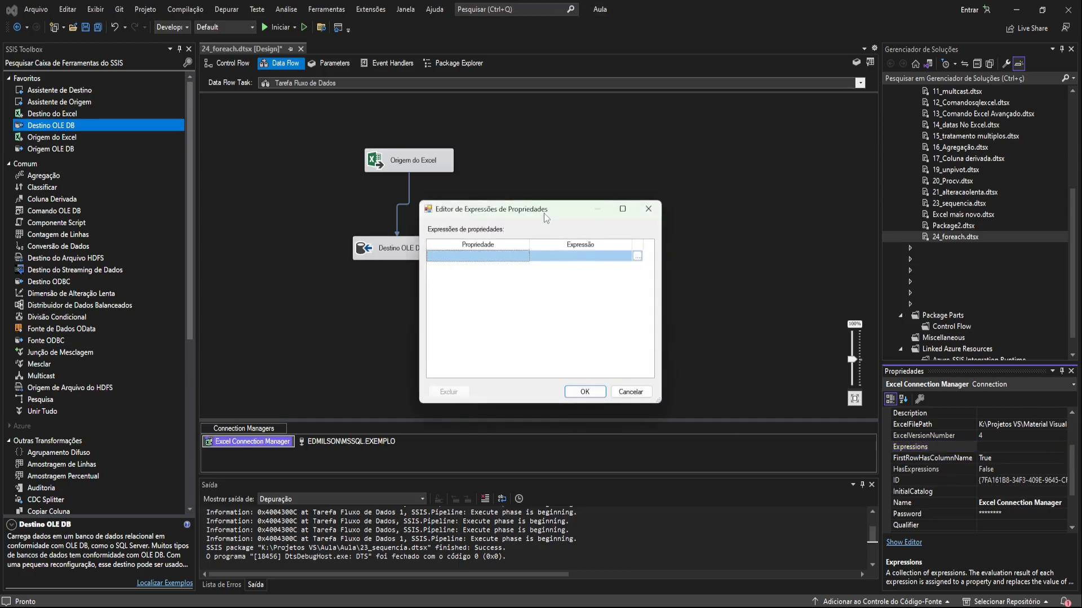
- Add ExcelFilePath as the property controlled by an expression on the Excel connection
{"action": "left_click_drag", "start_coordinate": [543, 213], "coordinate": [478, 194]}
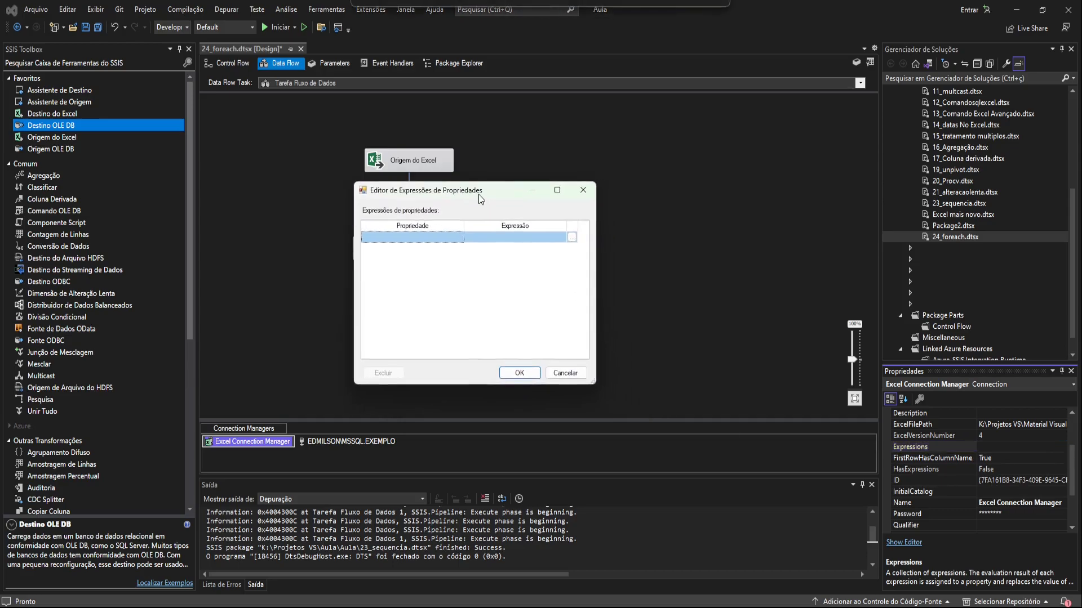
{"action": "left_click", "coordinate": [460, 238]}
{"action": "left_click", "coordinate": [461, 238]}
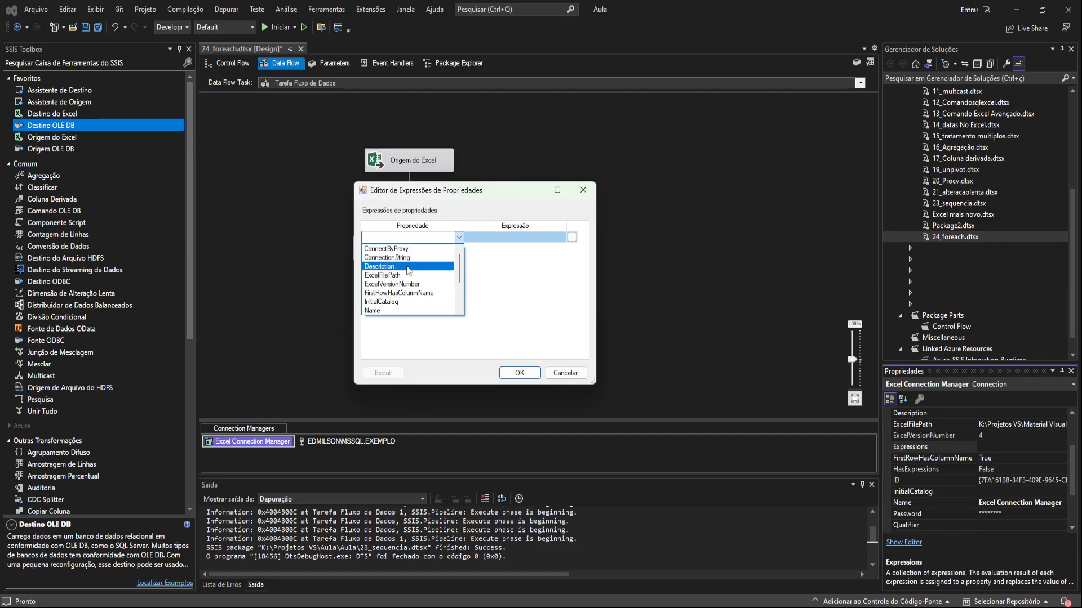
{"action": "left_click", "coordinate": [376, 276]}
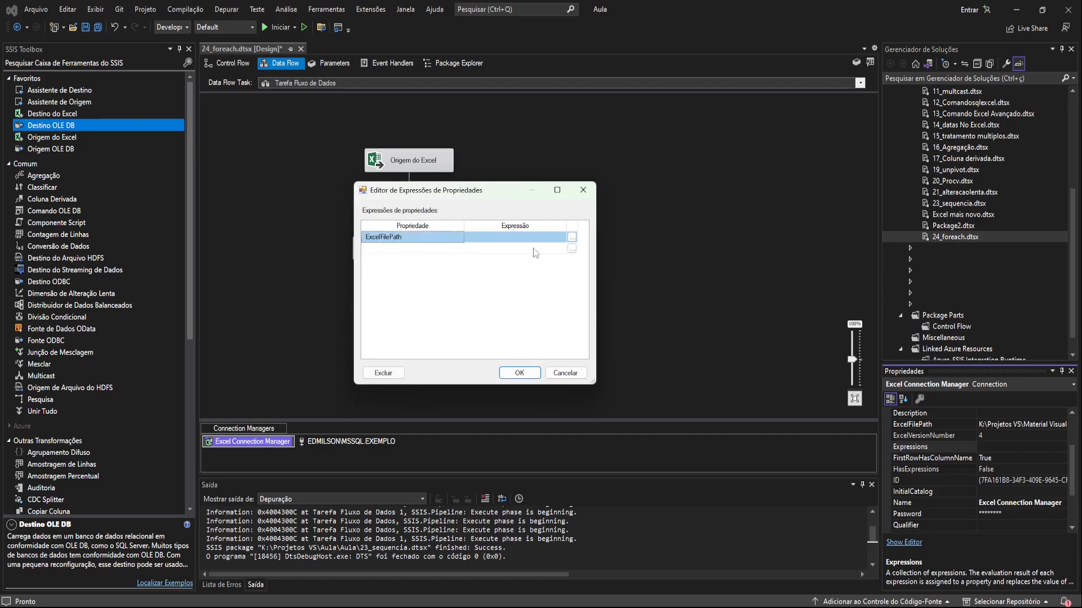
- Build the ExcelFilePath expression from the user variable, as @[User::Arquivo]
{"action": "left_click", "coordinate": [571, 238]}
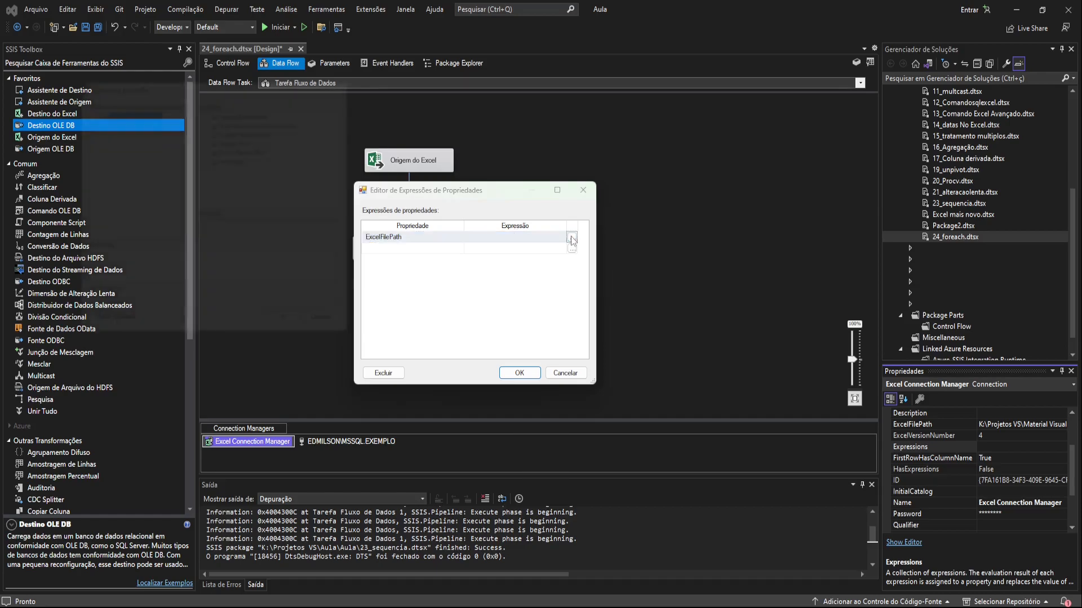
{"action": "left_click_drag", "start_coordinate": [154, 91], "coordinate": [203, 61]}
{"action": "left_click", "coordinate": [79, 103]}
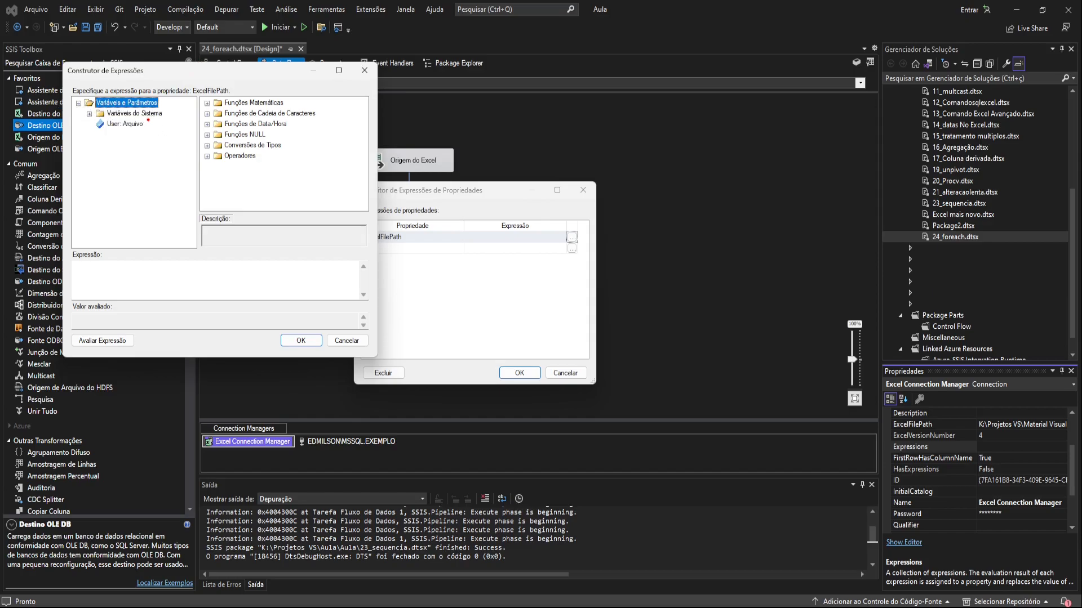
{"action": "left_click_drag", "start_coordinate": [158, 121], "coordinate": [200, 79]}
{"action": "left_click_drag", "start_coordinate": [124, 124], "coordinate": [118, 277]}
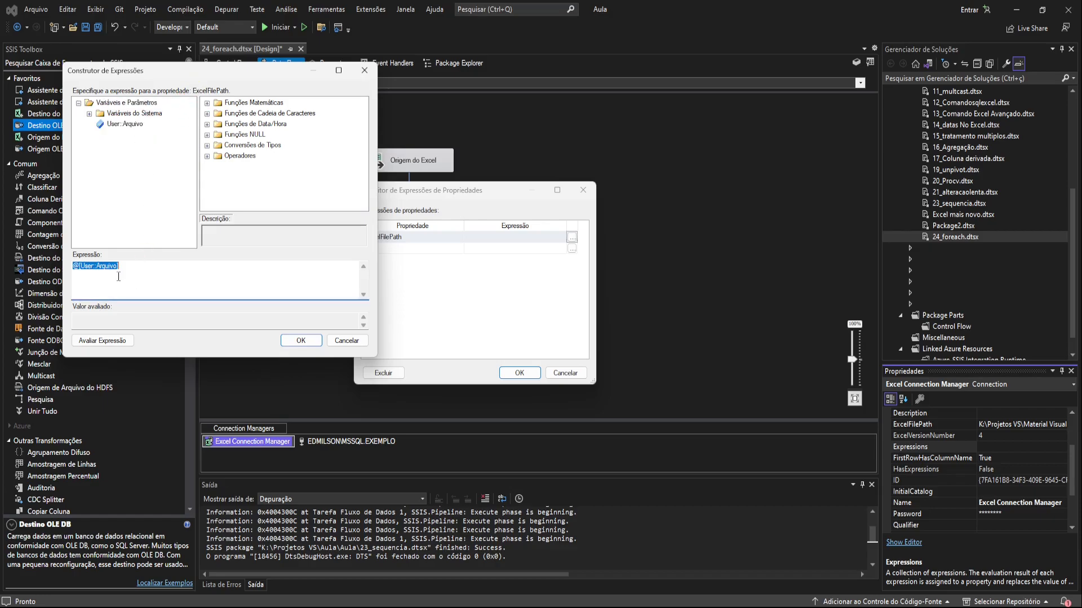
- Evaluate the ExcelFilePath expression, compare its path with the files in the Foreach folder, and confirm the expression and property settings
{"action": "left_click_drag", "start_coordinate": [121, 328], "coordinate": [207, 239]}
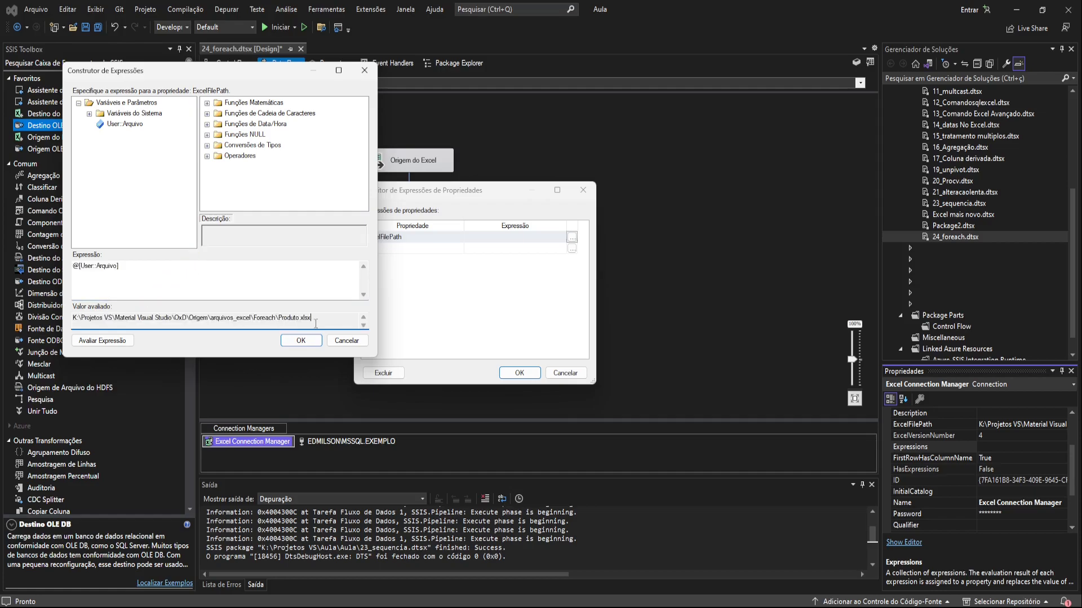
{"action": "left_click_drag", "start_coordinate": [304, 319], "coordinate": [72, 322]}
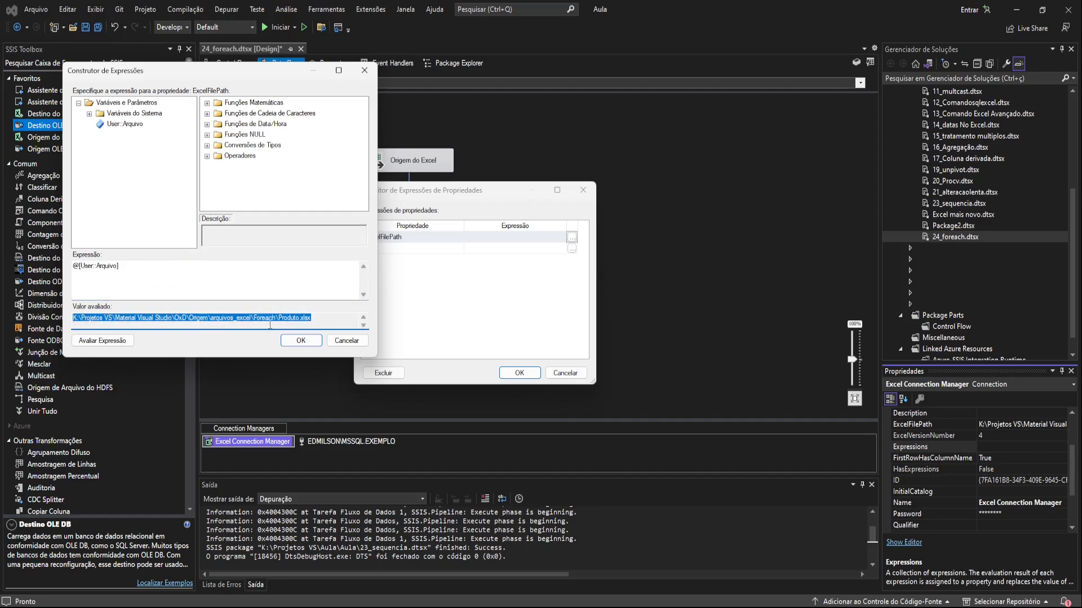
{"action": "left_click", "coordinate": [310, 317]}
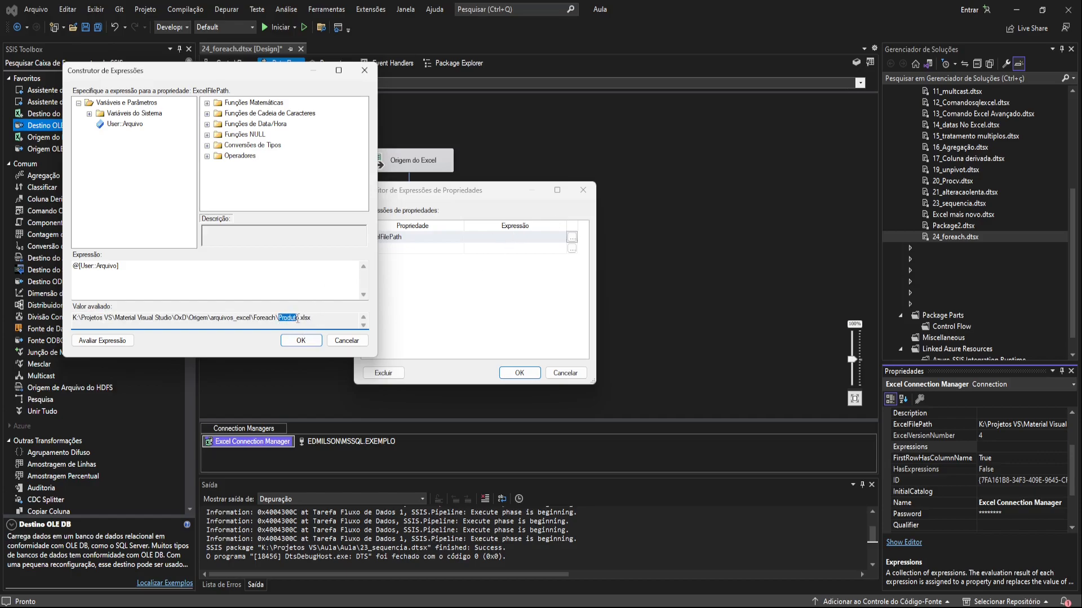
{"action": "key", "text": "alt+Tab"}
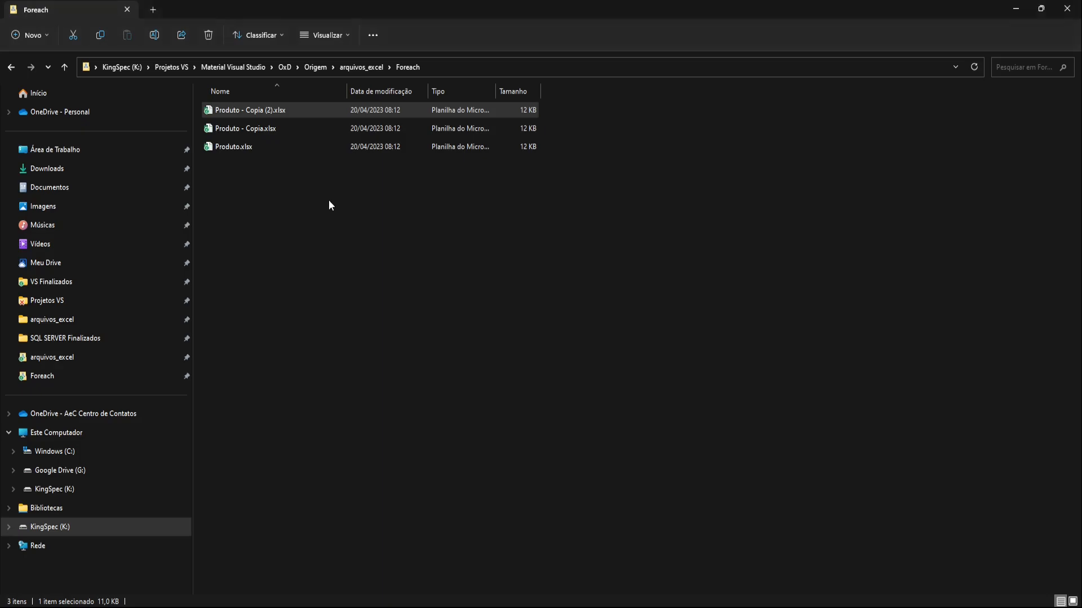
{"action": "key", "text": "alt+Tab"}
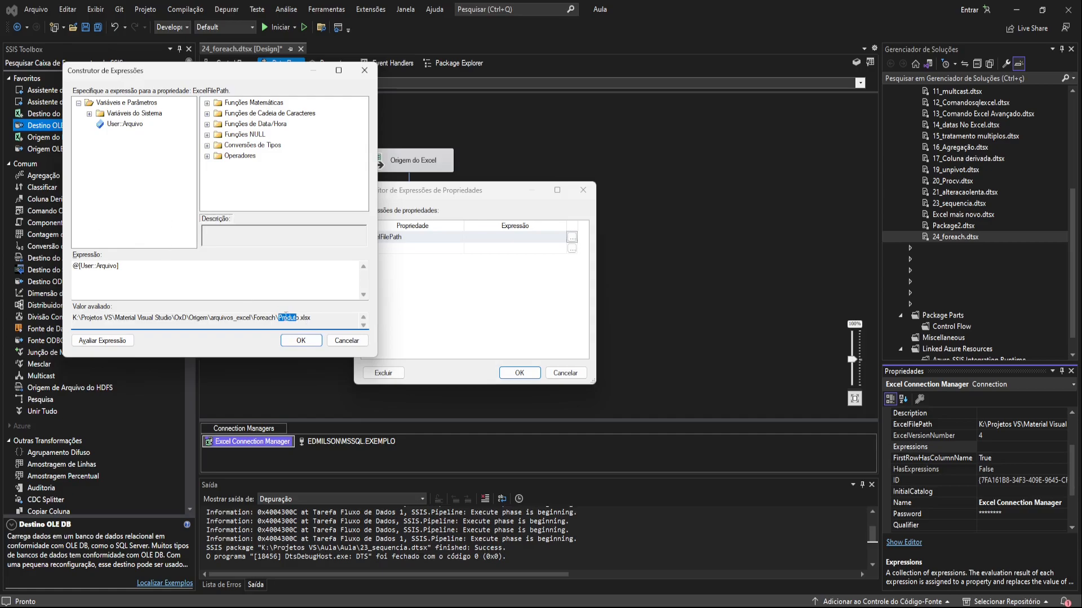
{"action": "left_click", "coordinate": [297, 341]}
{"action": "left_click", "coordinate": [510, 372]}
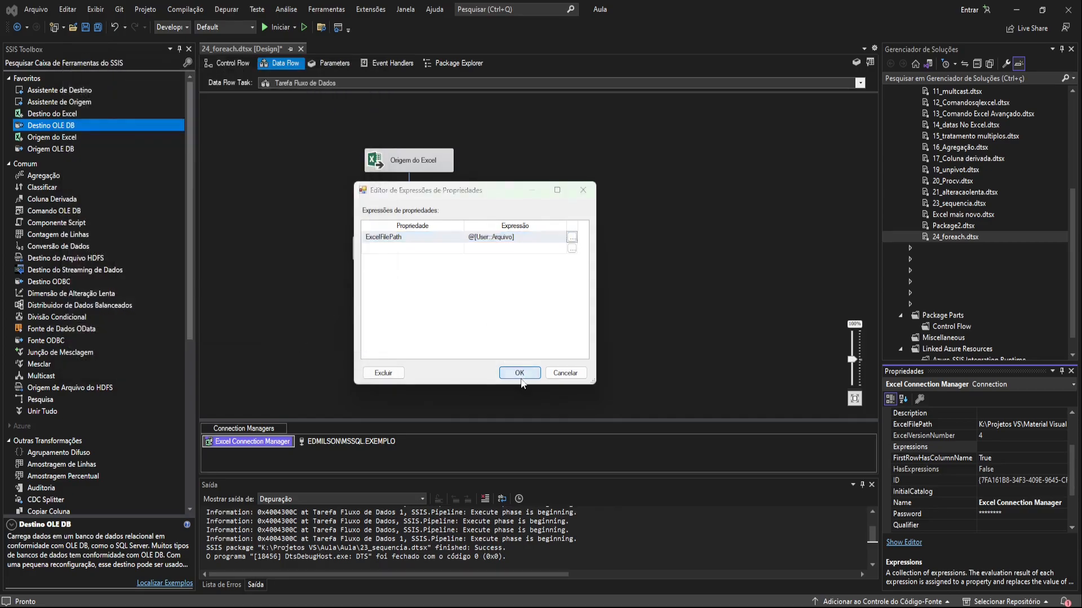
- Inspect the ExcelFilePath expression and the other properties of the Excel Connection Manager
{"action": "left_click", "coordinate": [886, 447]}
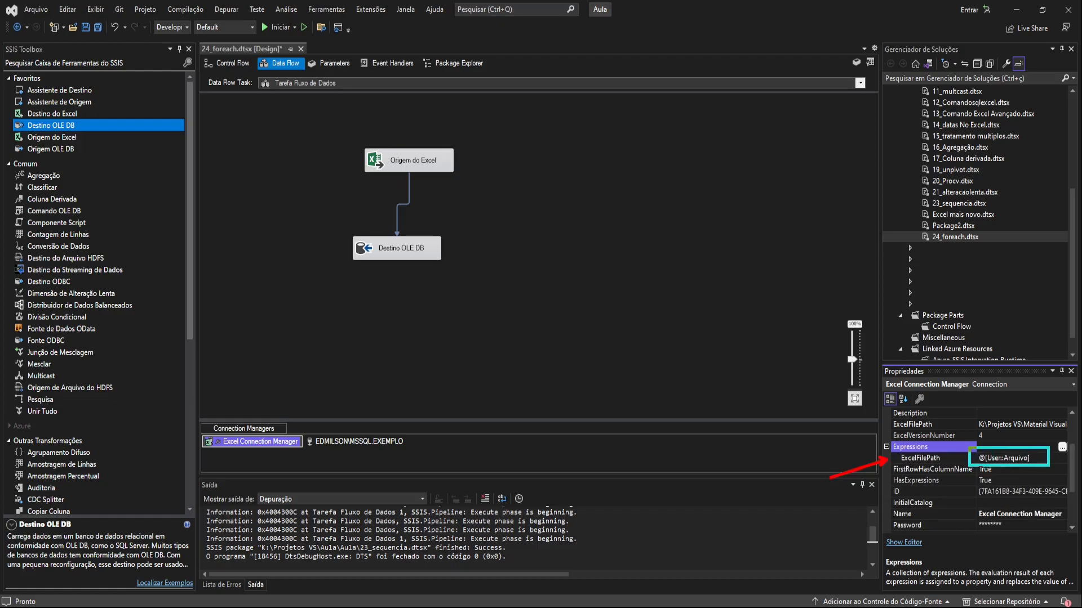
{"action": "left_click", "coordinate": [680, 418]}
{"action": "left_click", "coordinate": [279, 441]}
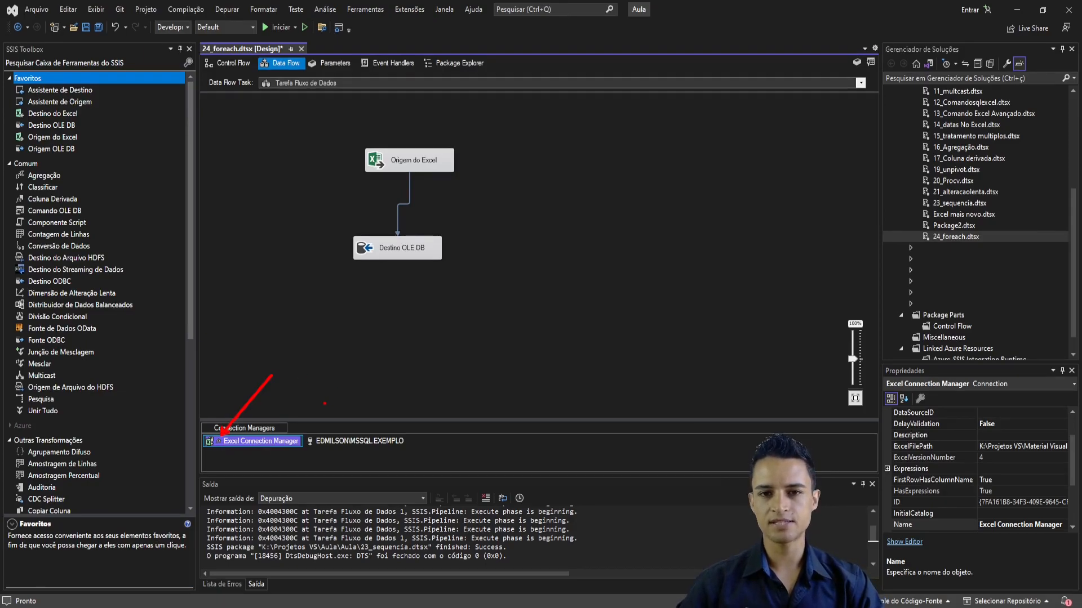
{"action": "left_click", "coordinate": [506, 337]}
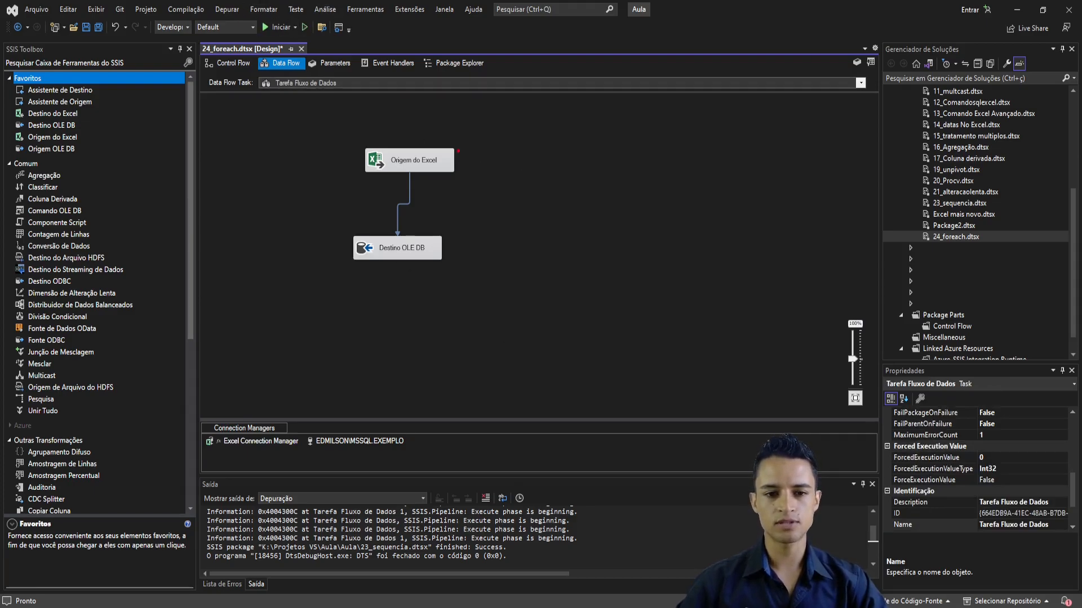
- Examine the properties of the Origem do Excel component, including its ValidateExternalMetadata setting
{"action": "left_click_drag", "start_coordinate": [343, 133], "coordinate": [505, 188]}
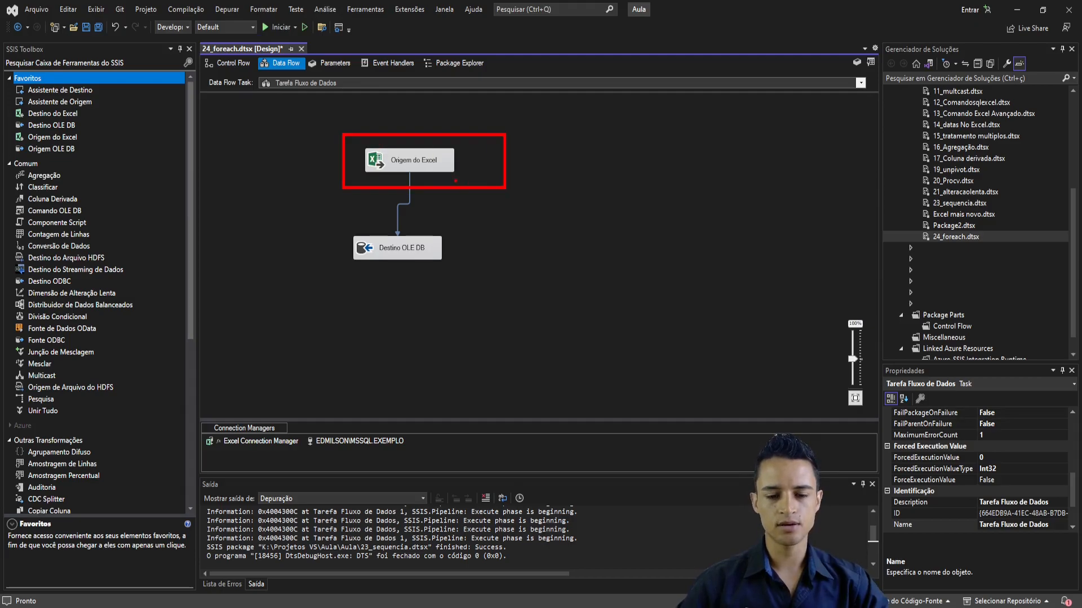
{"action": "left_click", "coordinate": [411, 156]}
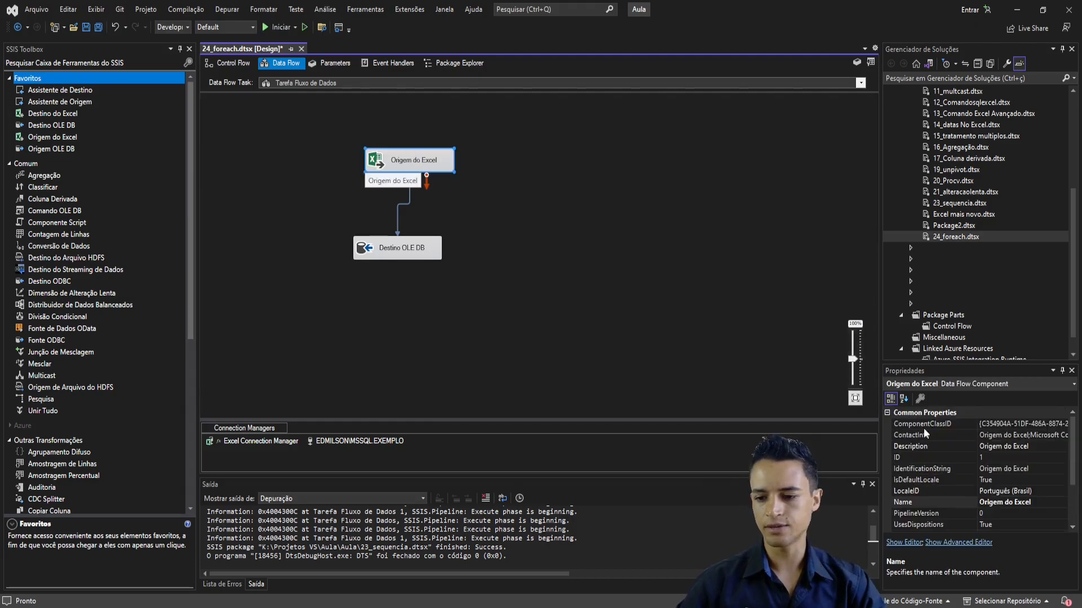
{"action": "right_click", "coordinate": [421, 159]}
{"action": "left_click", "coordinate": [697, 209]}
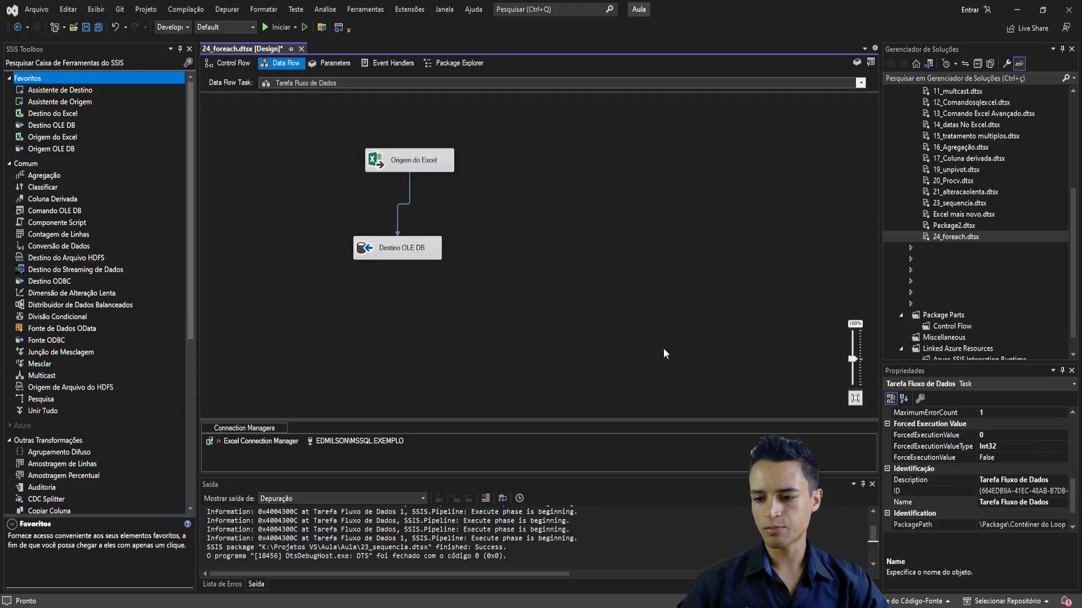
{"action": "left_click", "coordinate": [416, 166]}
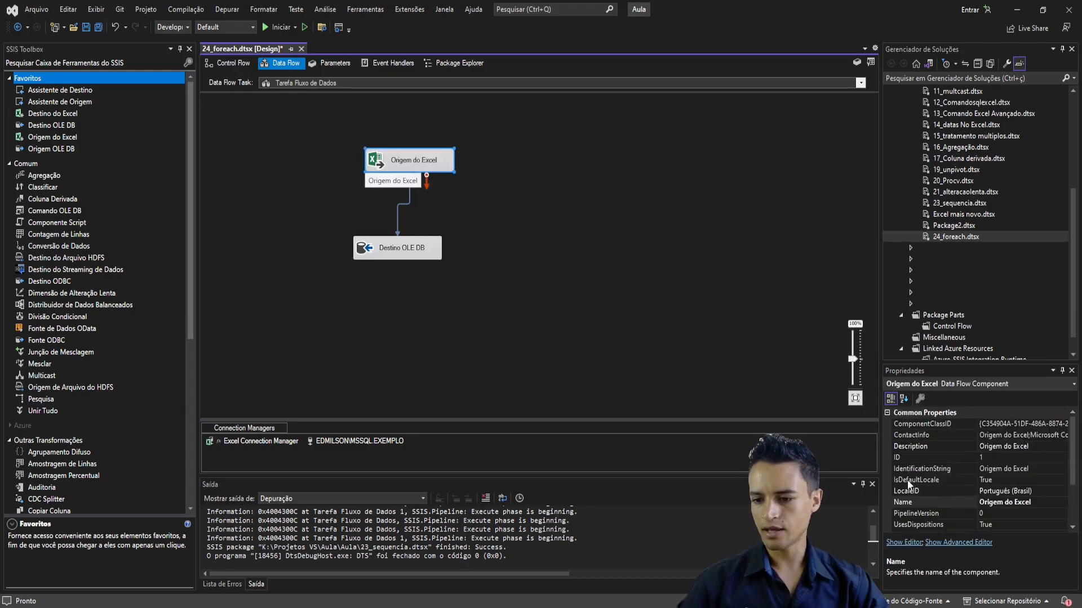
{"action": "scroll", "coordinate": [936, 482], "scroll_direction": "down", "scroll_amount": 2}
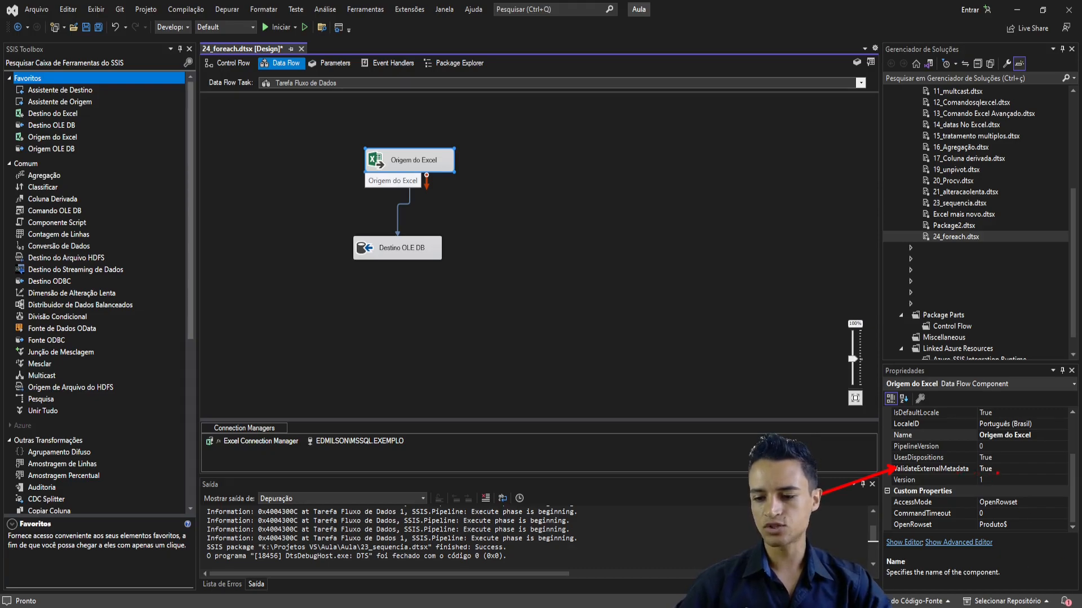
{"action": "left_click", "coordinate": [1001, 468]}
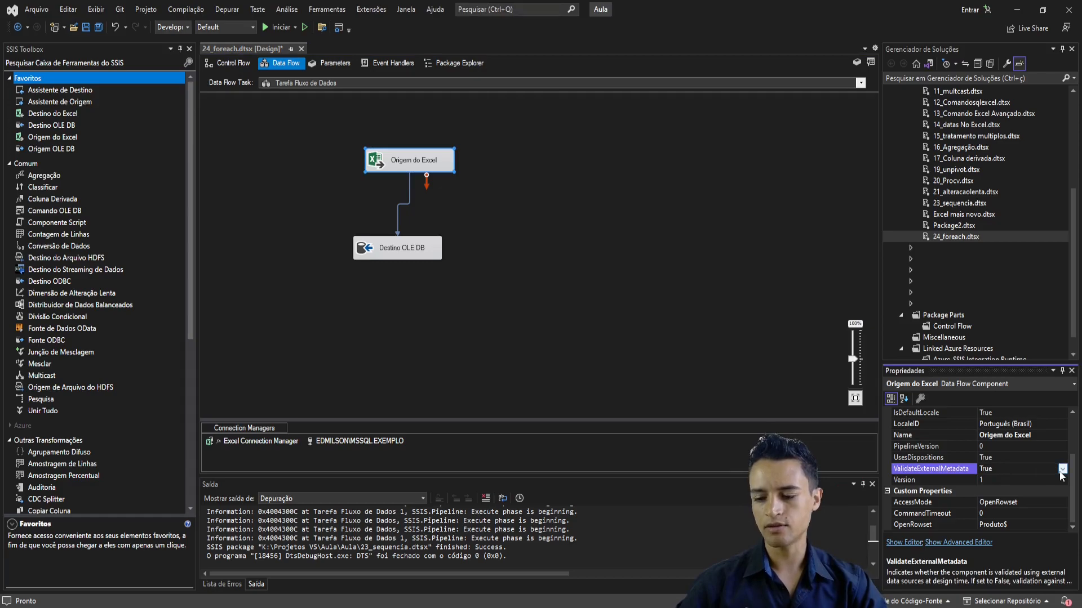
{"action": "left_click", "coordinate": [478, 202]}
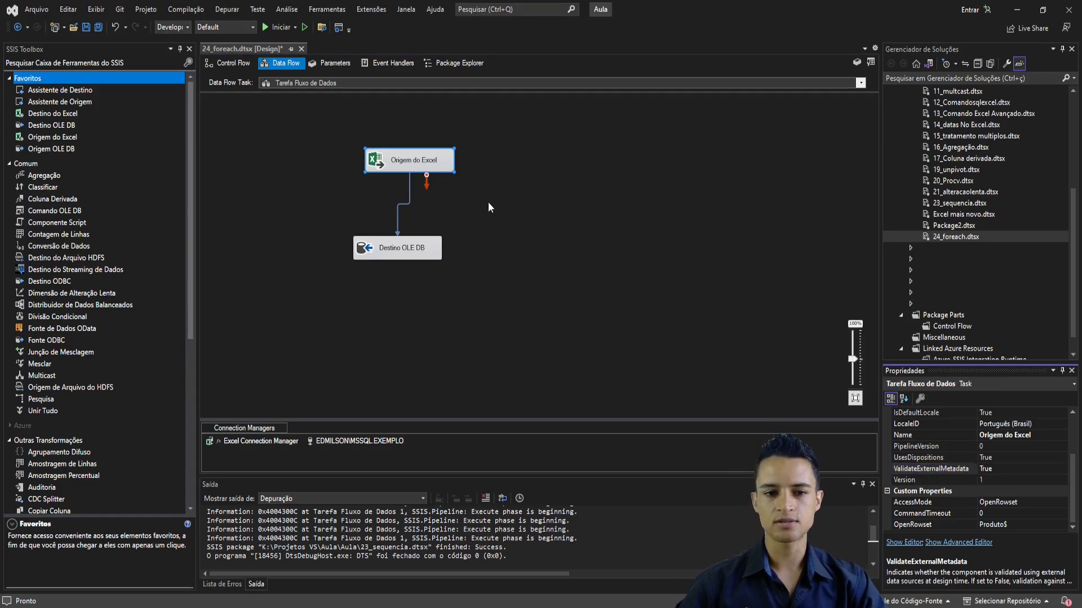
- Run the package from the control flow and stop debugging after the execution completes
{"action": "left_click", "coordinate": [232, 63]}
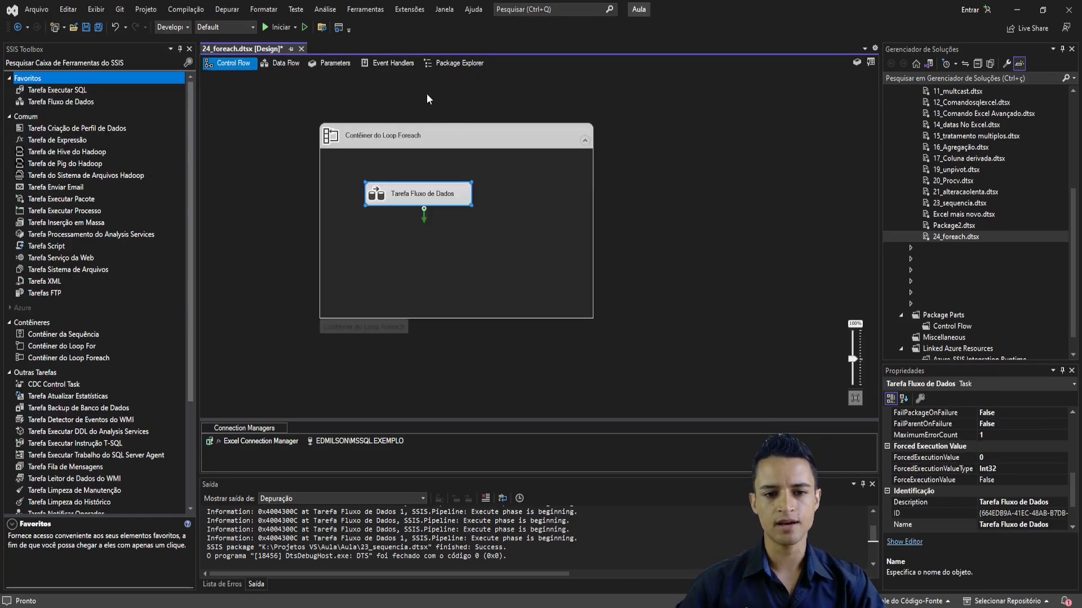
{"action": "left_click", "coordinate": [272, 25]}
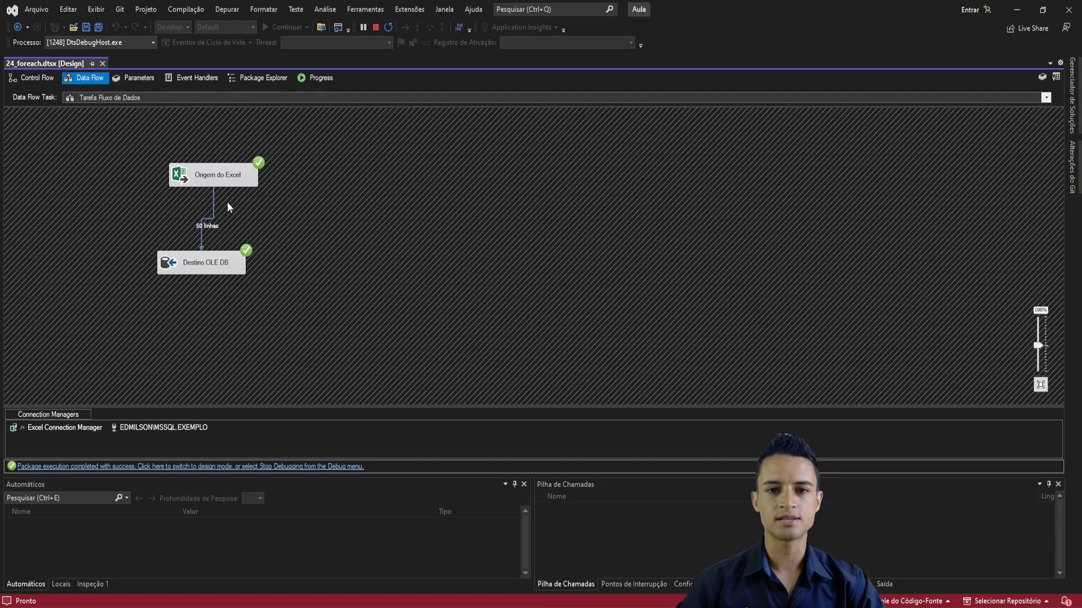
{"action": "left_click", "coordinate": [376, 27]}
- Switch to SQL Server Management Studio, refresh the EXEMPLO database and list its tables
{"action": "key", "text": "alt+Tab"}
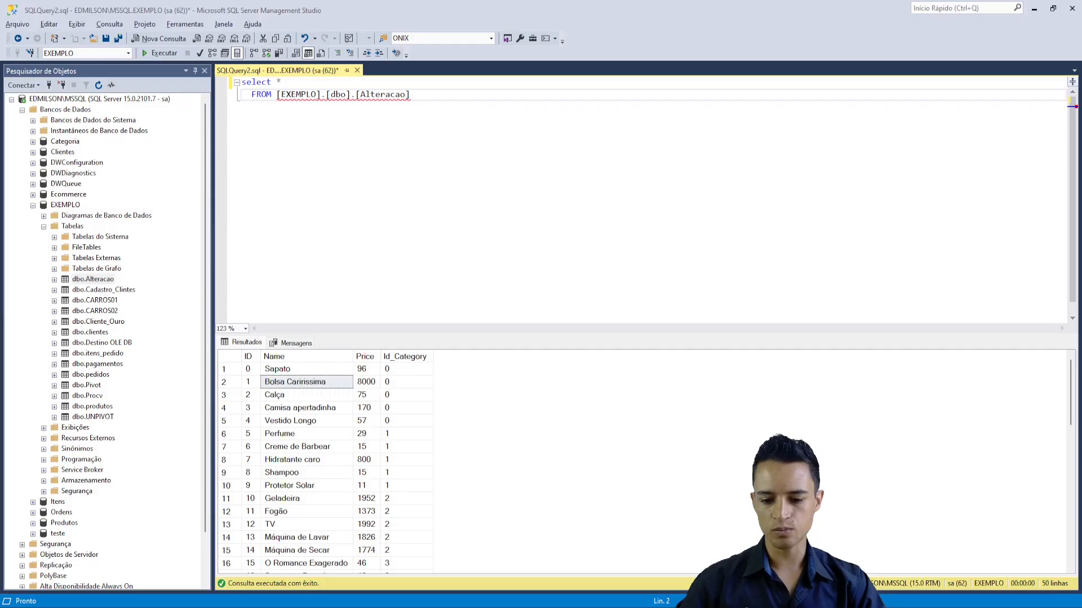
{"action": "left_click", "coordinate": [427, 179]}
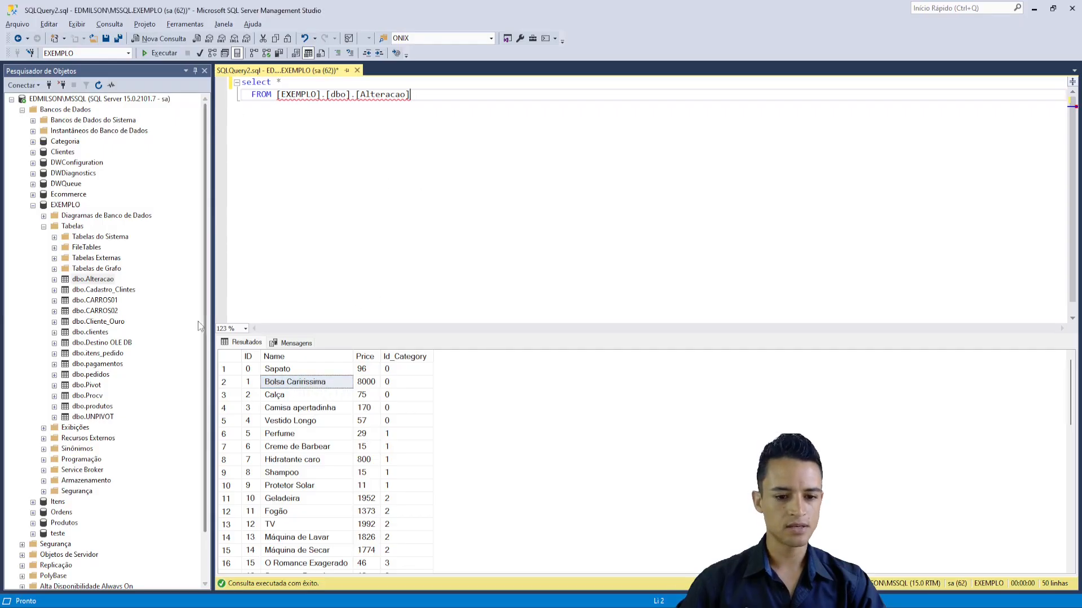
{"action": "right_click", "coordinate": [70, 203]}
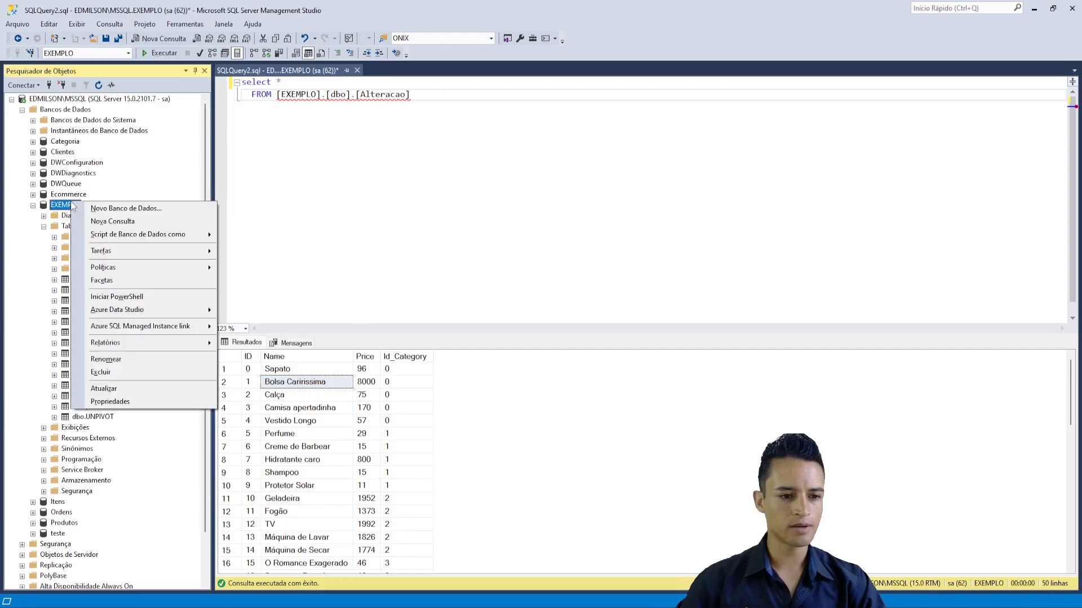
{"action": "left_click", "coordinate": [123, 387]}
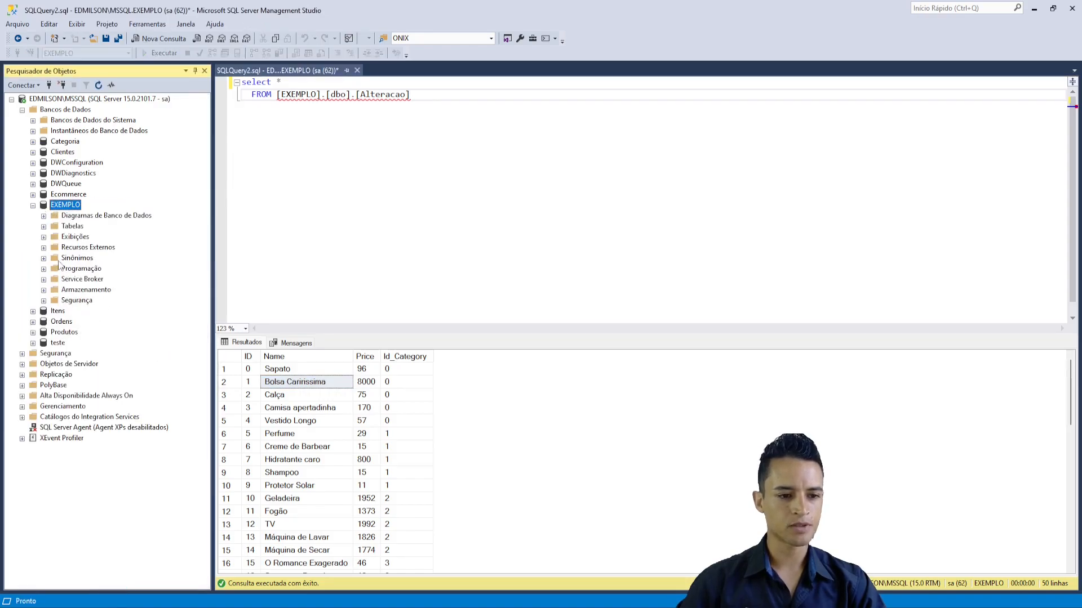
{"action": "left_click", "coordinate": [44, 227]}
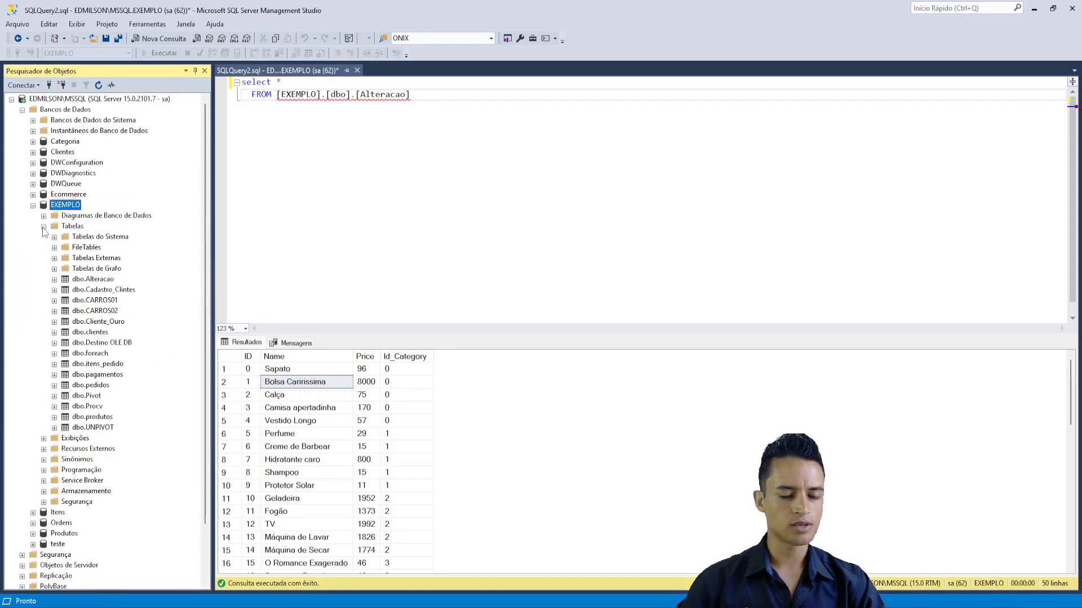
- Query the first 1000 rows of dbo.foreach and rewrite the generated query as select * FROM [EXEMPLO].[dbo].[foreach]
{"action": "left_click", "coordinate": [97, 353]}
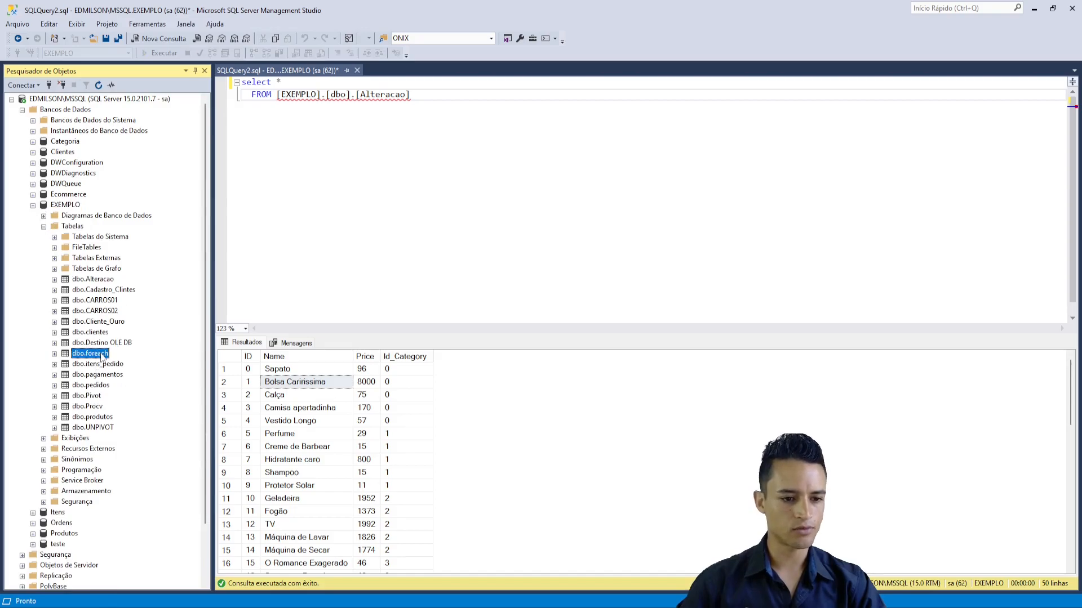
{"action": "right_click", "coordinate": [101, 355]}
{"action": "left_click", "coordinate": [147, 364]}
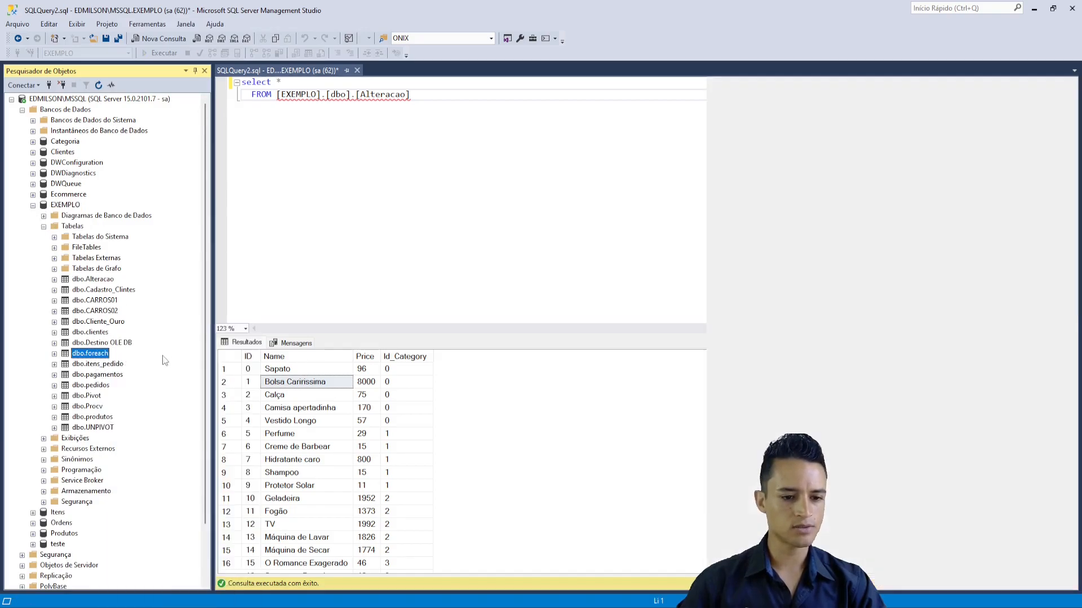
{"action": "left_click_drag", "start_coordinate": [343, 132], "coordinate": [213, 81]}
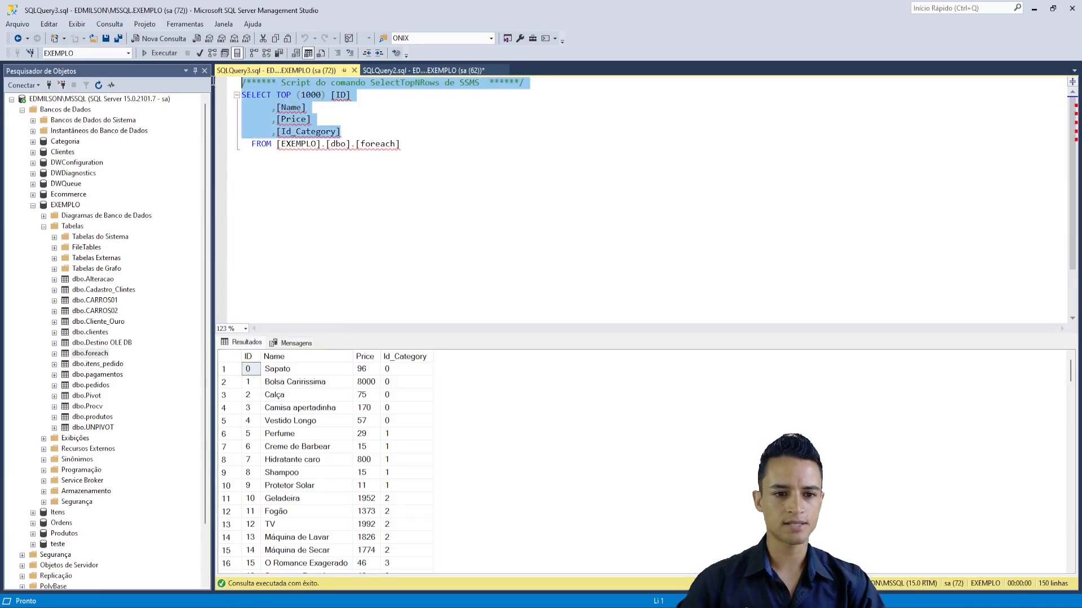
{"action": "key", "text": "Delete"}
{"action": "type", "text": "select *"}
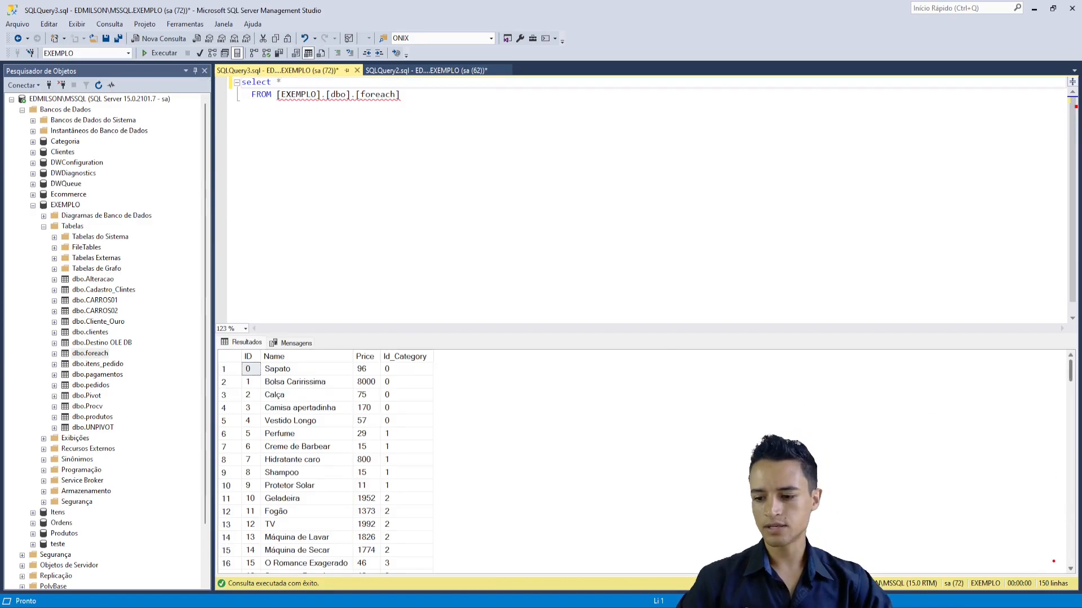
{"action": "left_click", "coordinate": [541, 162]}
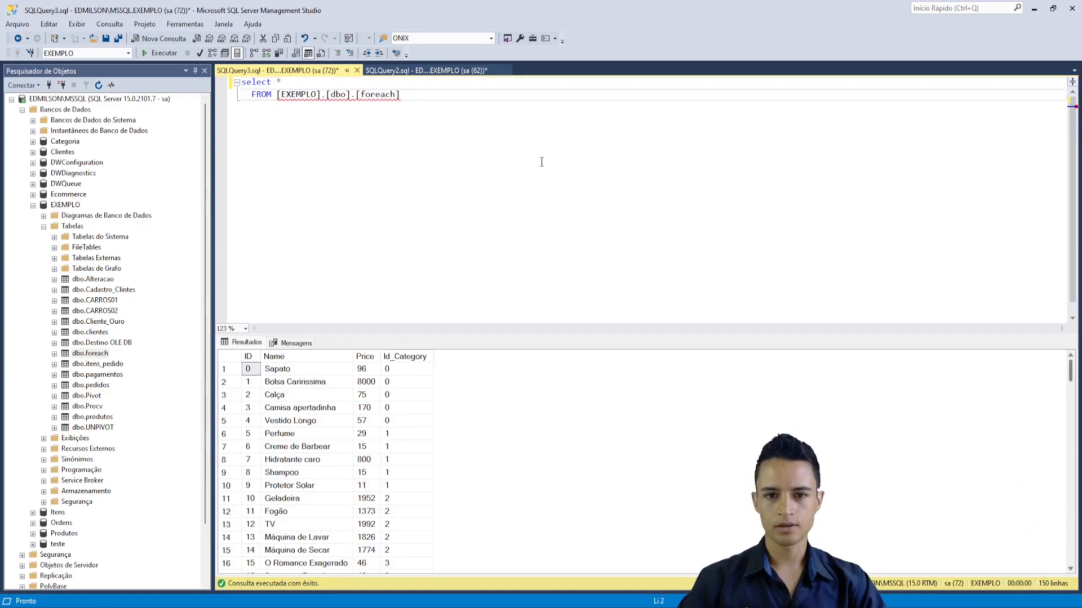
- Open Produto.xlsx from the Foreach folder in Excel, check its row count and column headers, and close the workbook
{"action": "left_click", "coordinate": [557, 602]}
{"action": "left_click", "coordinate": [246, 152]}
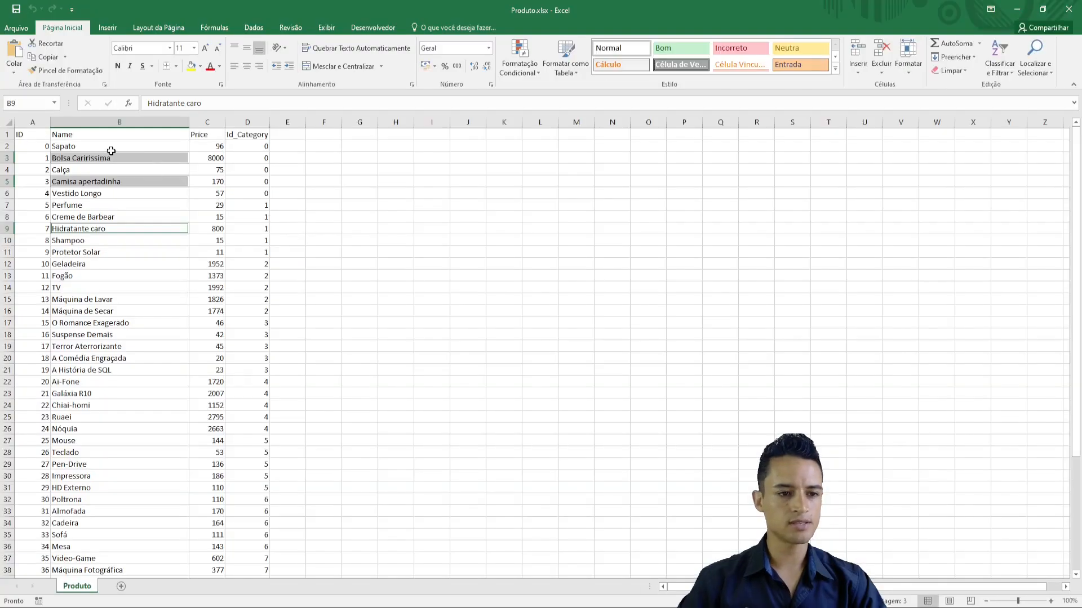
{"action": "left_click", "coordinate": [108, 148]}
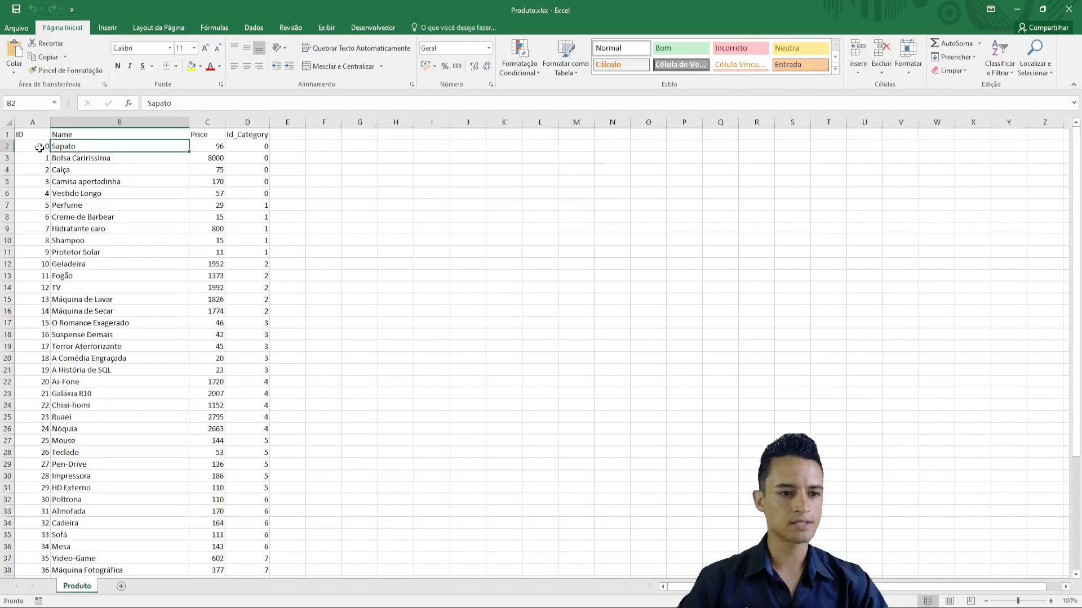
{"action": "left_click", "coordinate": [39, 148]}
{"action": "key", "text": "ctrl+shift+Down"}
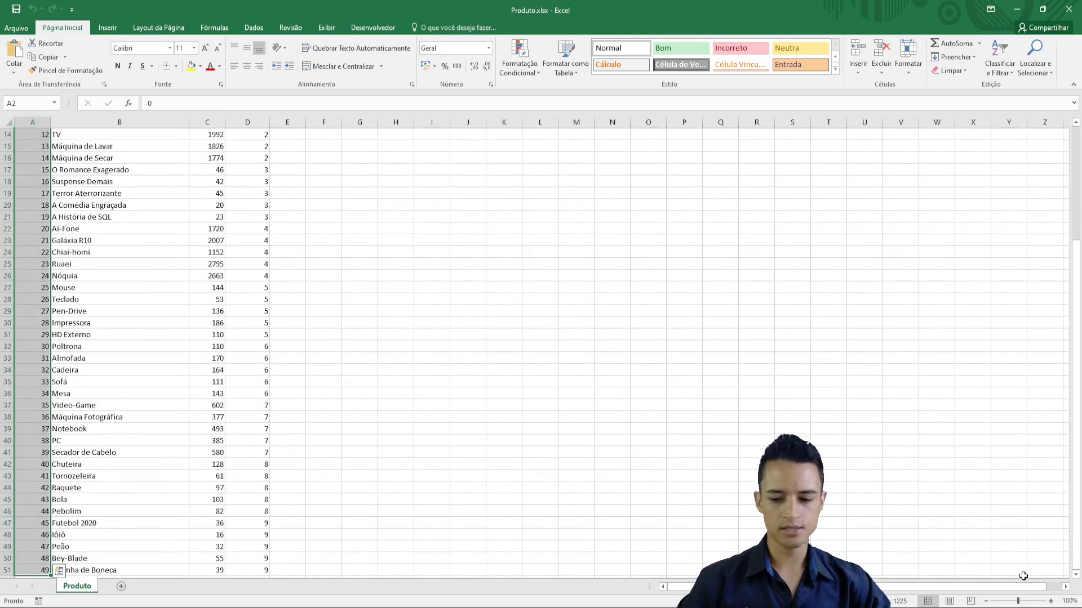
{"action": "scroll", "coordinate": [141, 349], "scroll_direction": "up", "scroll_amount": 5}
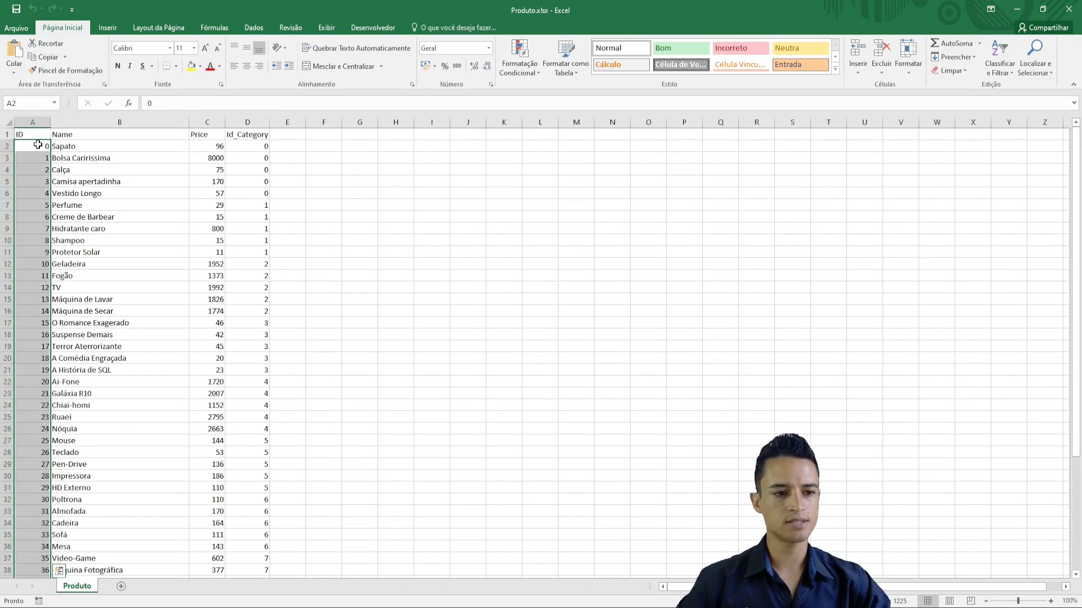
{"action": "left_click_drag", "start_coordinate": [23, 134], "coordinate": [271, 121]}
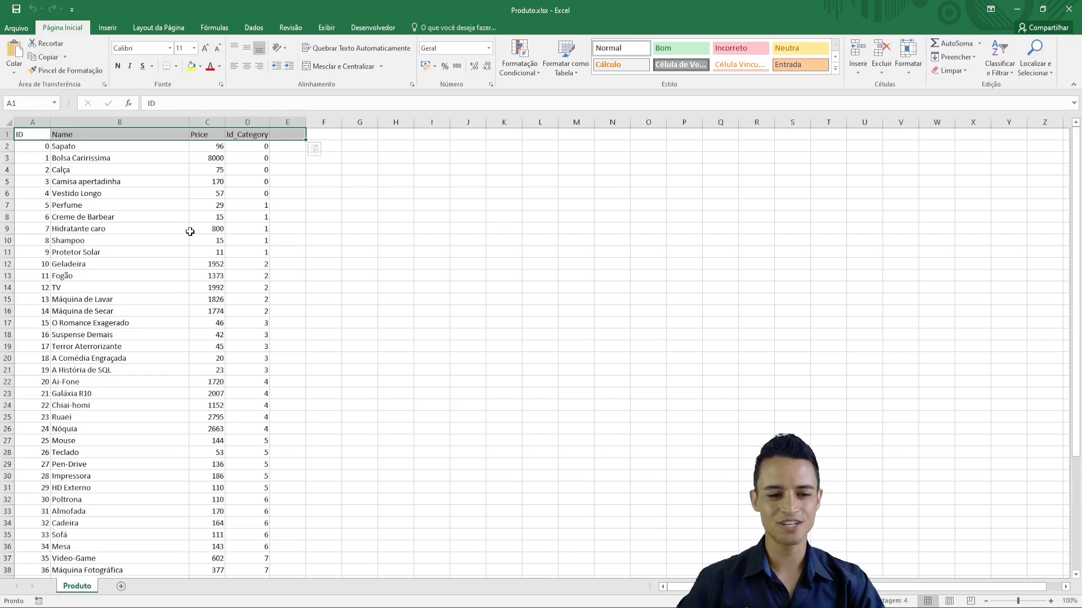
{"action": "left_click", "coordinate": [110, 219]}
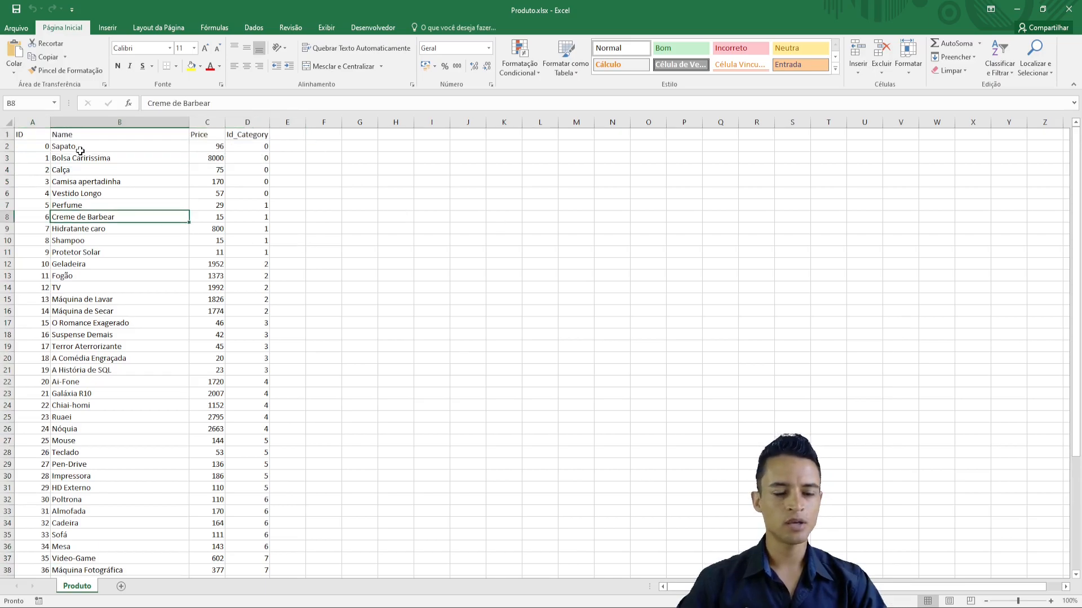
{"action": "left_click", "coordinate": [1068, 9]}
{"action": "left_click", "coordinate": [523, 190]}
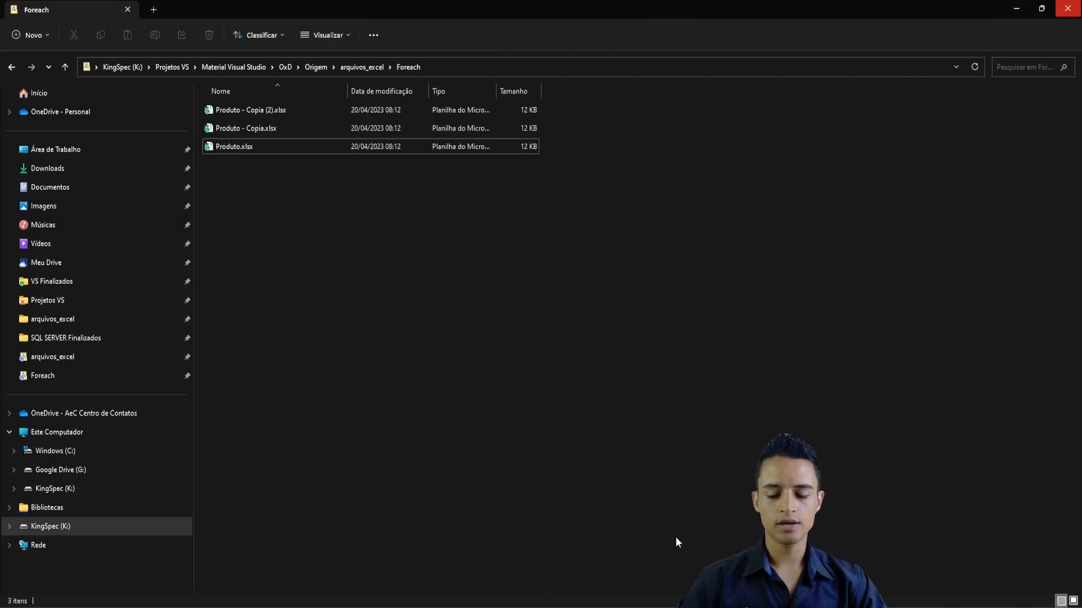
- Switch back to Visual Studio, set ValidateExternalMetadata to False on Origem do Excel, and save the package
{"action": "left_click", "coordinate": [626, 607]}
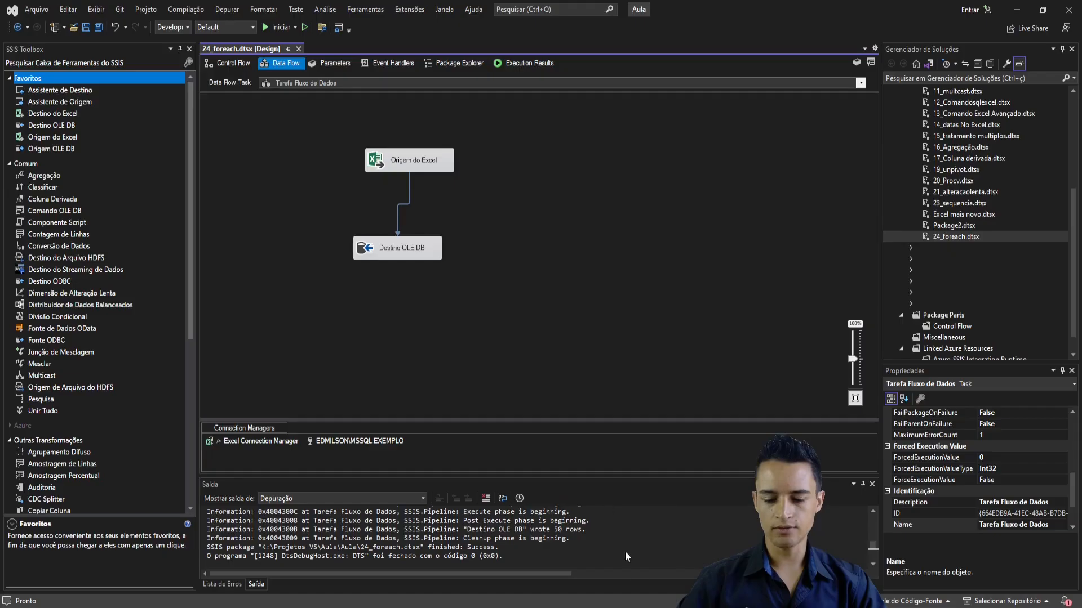
{"action": "left_click", "coordinate": [437, 160]}
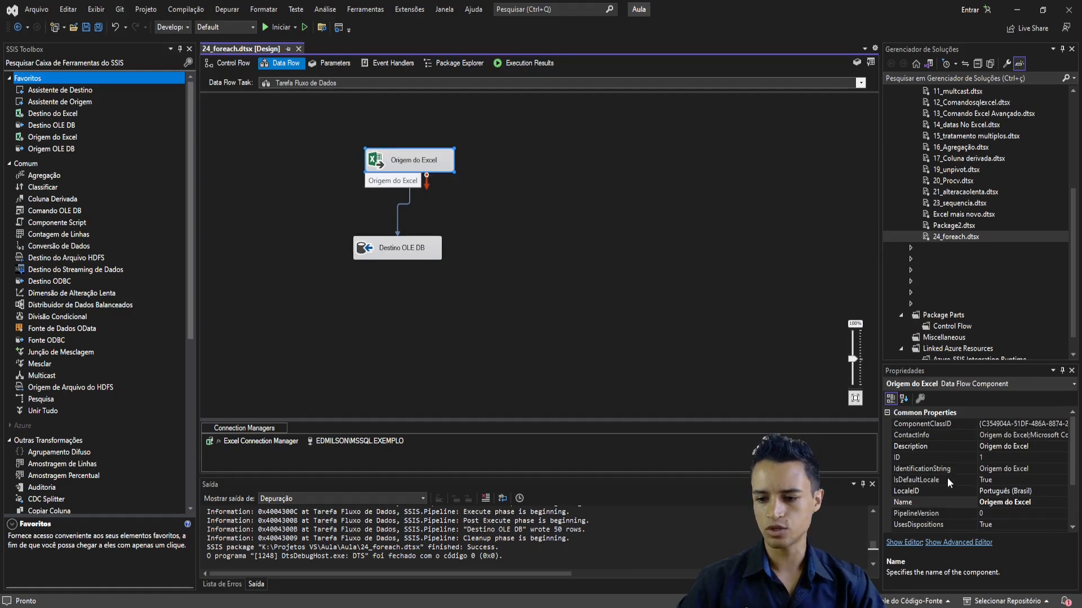
{"action": "scroll", "coordinate": [926, 490], "scroll_direction": "down", "scroll_amount": 2}
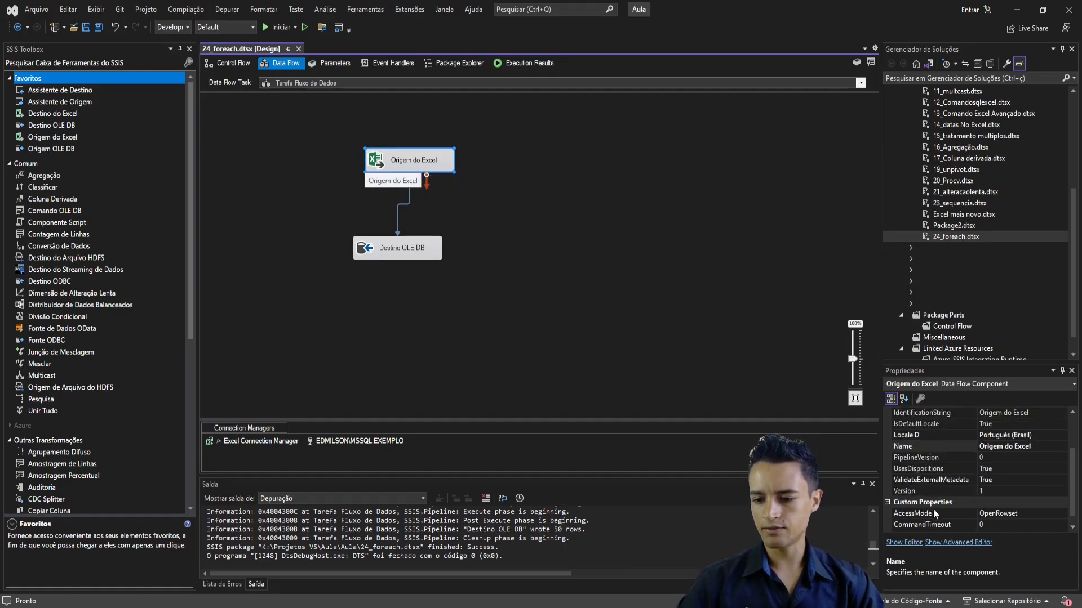
{"action": "left_click", "coordinate": [987, 480]}
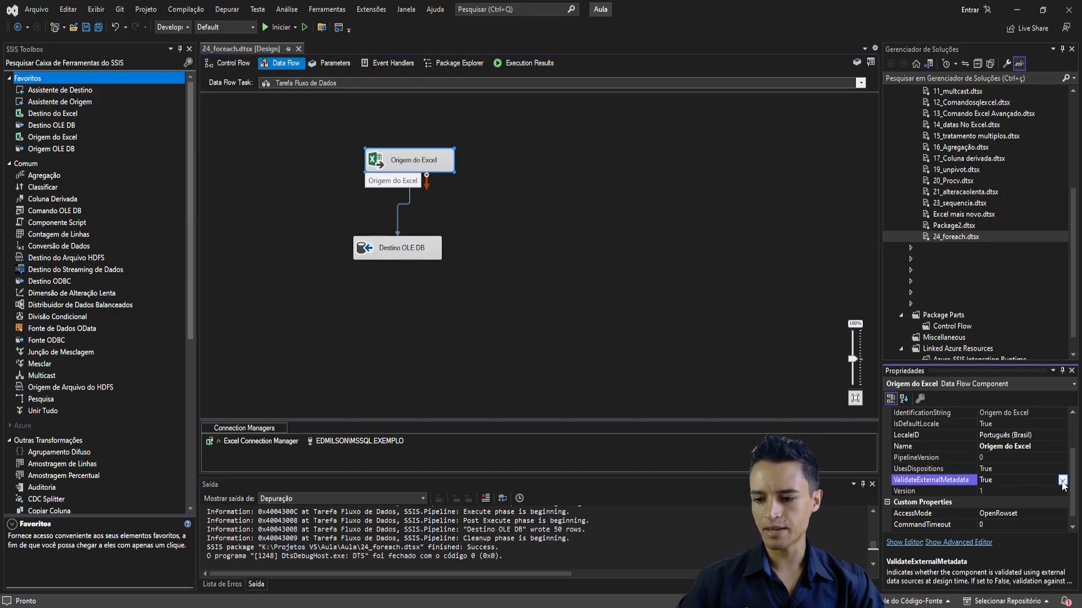
{"action": "left_click", "coordinate": [1062, 480]}
{"action": "left_click", "coordinate": [991, 503]}
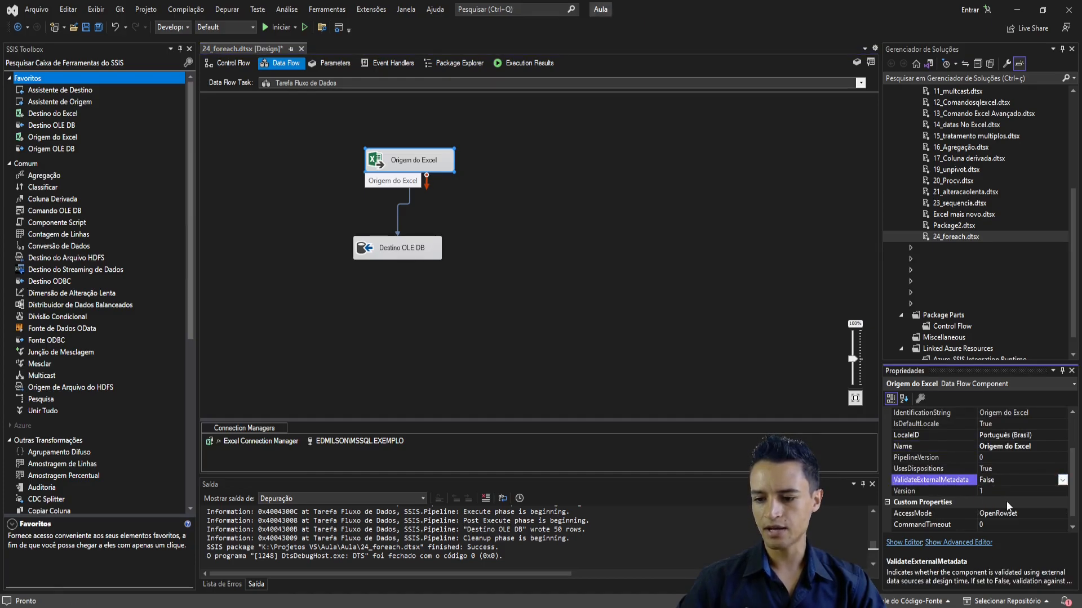
{"action": "left_click", "coordinate": [536, 236]}
{"action": "left_click", "coordinate": [86, 27]}
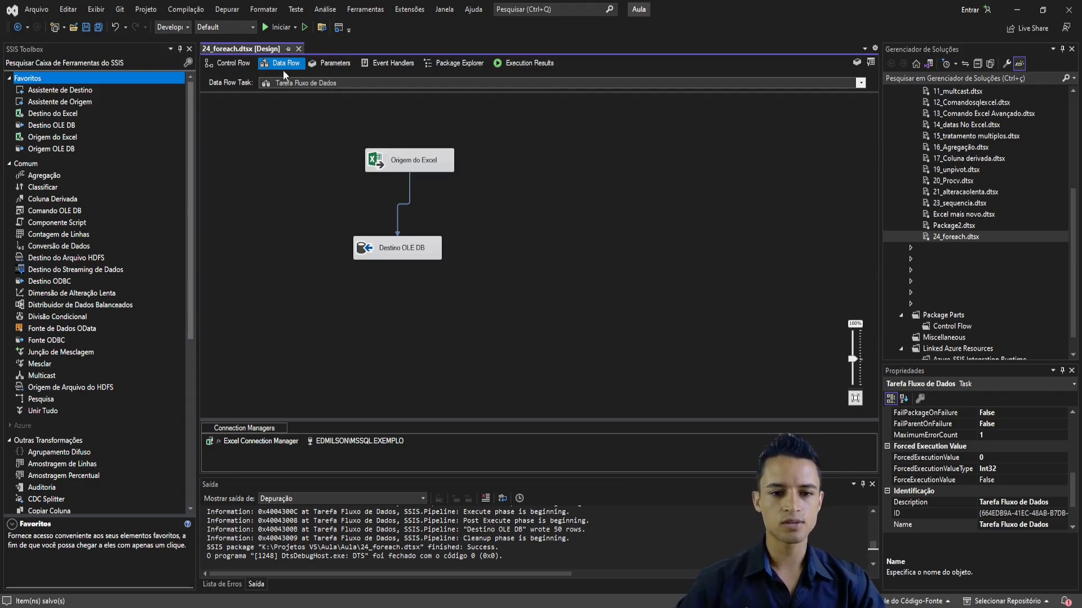
- Review the Foreach loop in the control flow and the files in the Foreach folder, and reopen the Tarefa Fluxo de Dados data flow
{"action": "left_click", "coordinate": [227, 65]}
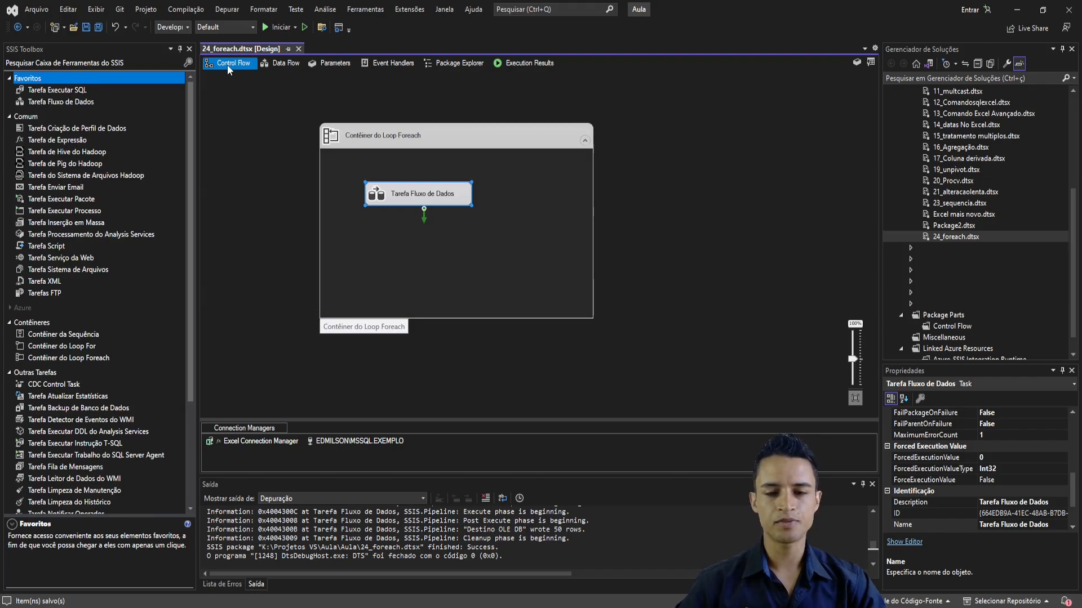
{"action": "left_click", "coordinate": [464, 102]}
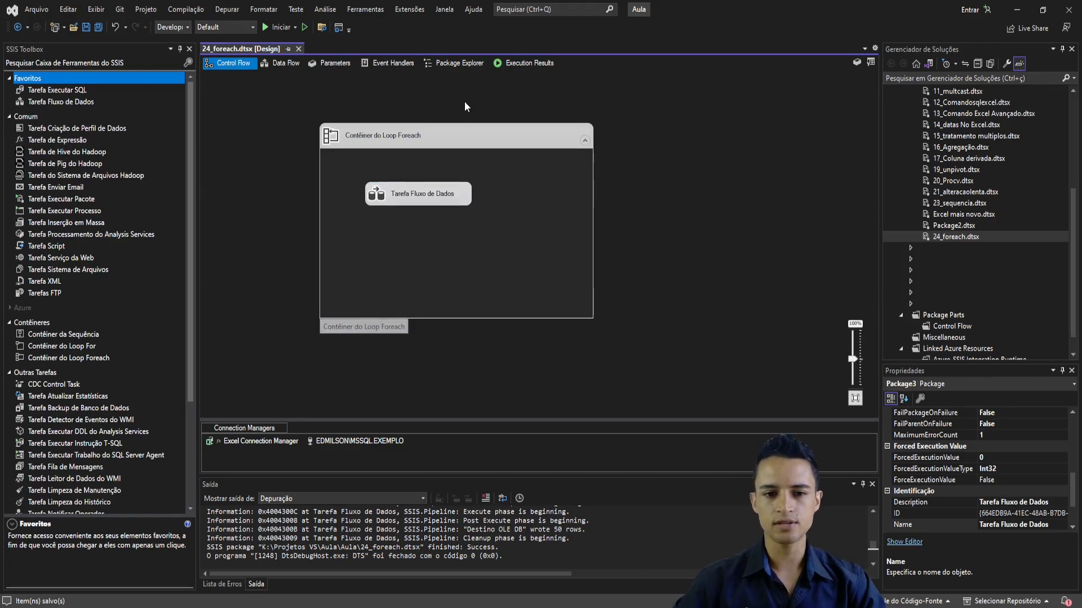
{"action": "key", "text": "alt+Tab"}
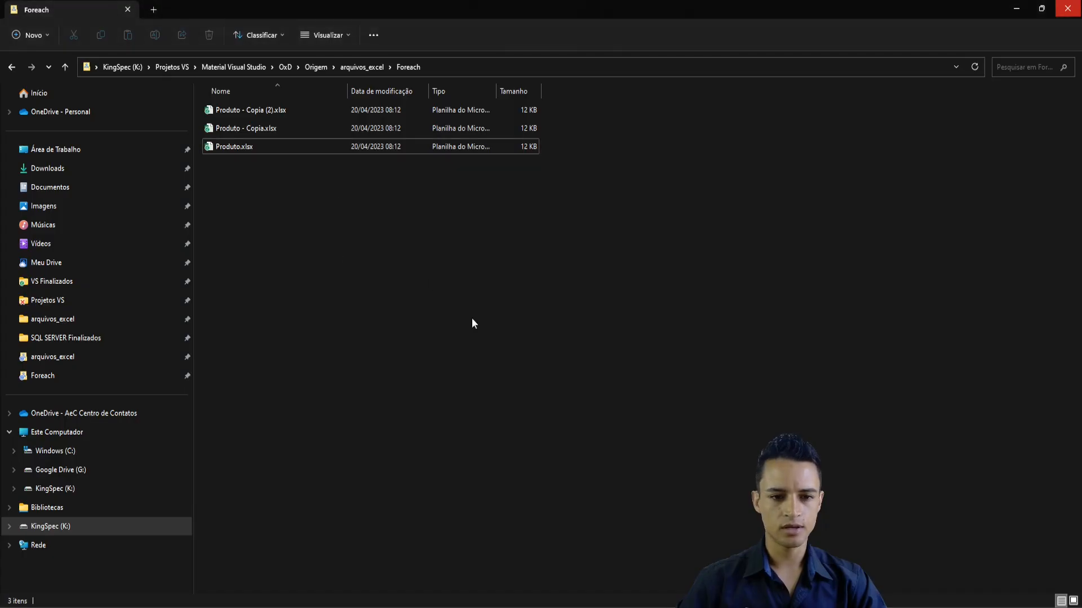
{"action": "key", "text": "alt+Tab"}
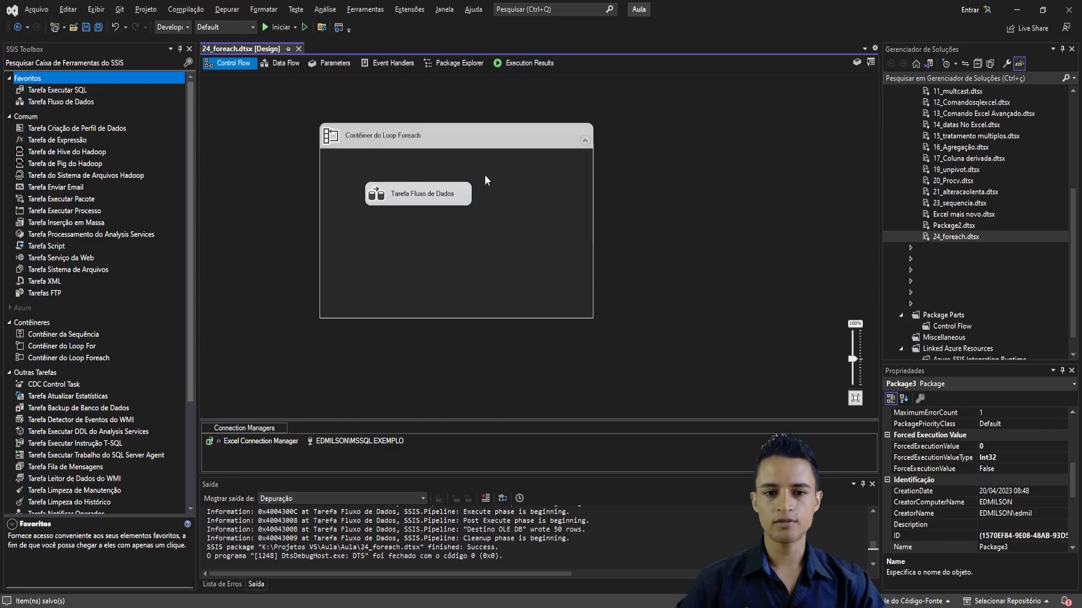
{"action": "double_click", "coordinate": [422, 194]}
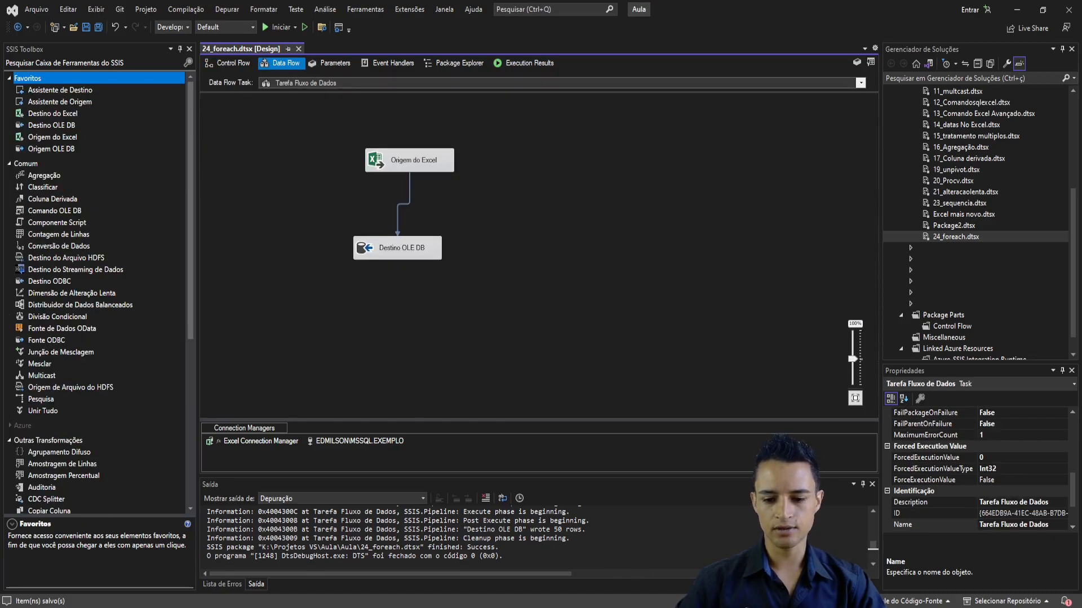
- Switch to SQL Server Management Studio and empty the foreach table with delete FROM [EXEMPLO].[dbo].[foreach]
{"action": "left_click", "coordinate": [666, 598]}
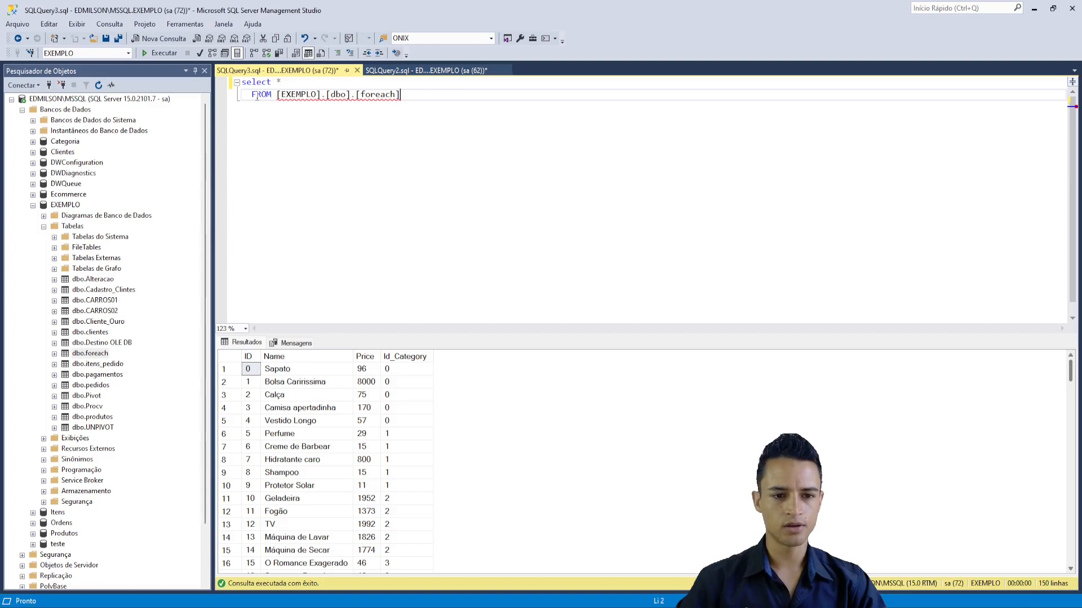
{"action": "type", "text": "delete"}
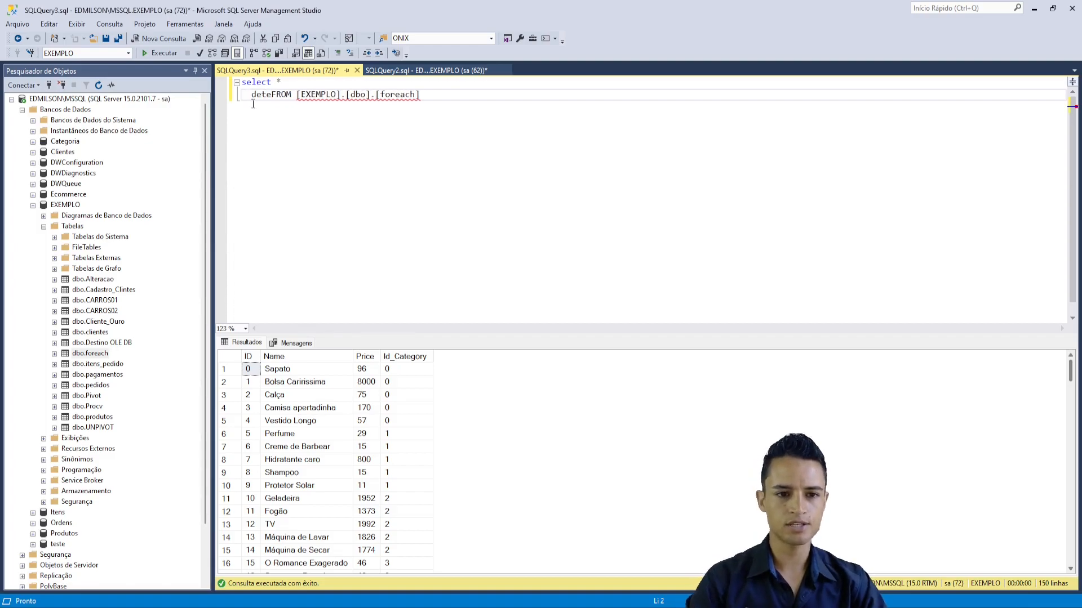
{"action": "left_click_drag", "start_coordinate": [451, 94], "coordinate": [204, 98]}
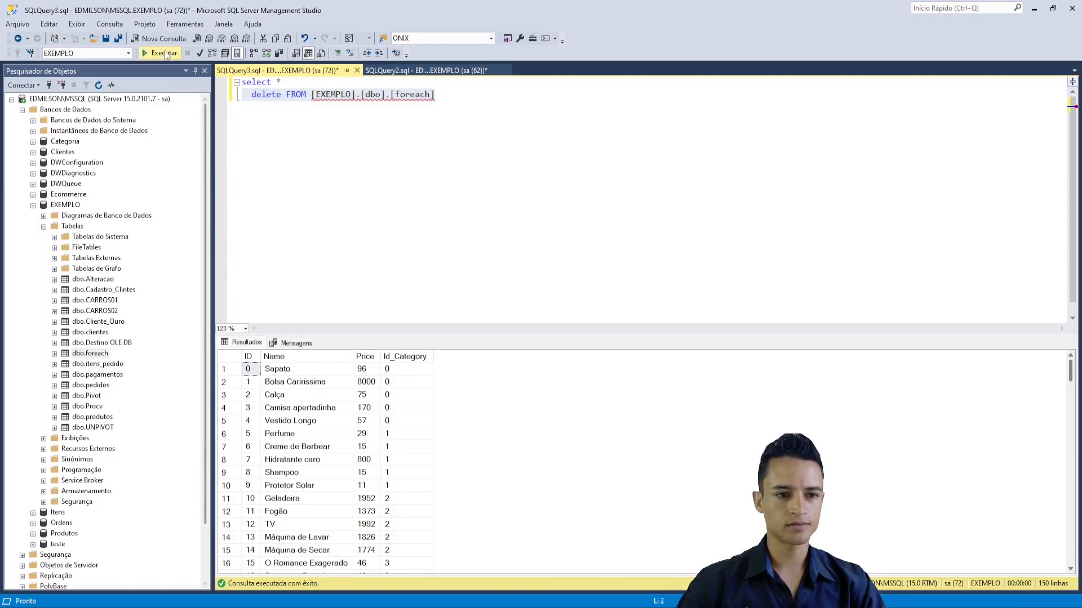
{"action": "key", "text": "F5"}
- Restore the statement to select * FROM [EXEMPLO].[dbo].[foreach] and run it to check the emptied table
{"action": "double_click", "coordinate": [275, 95]}
{"action": "key", "text": "Delete"}
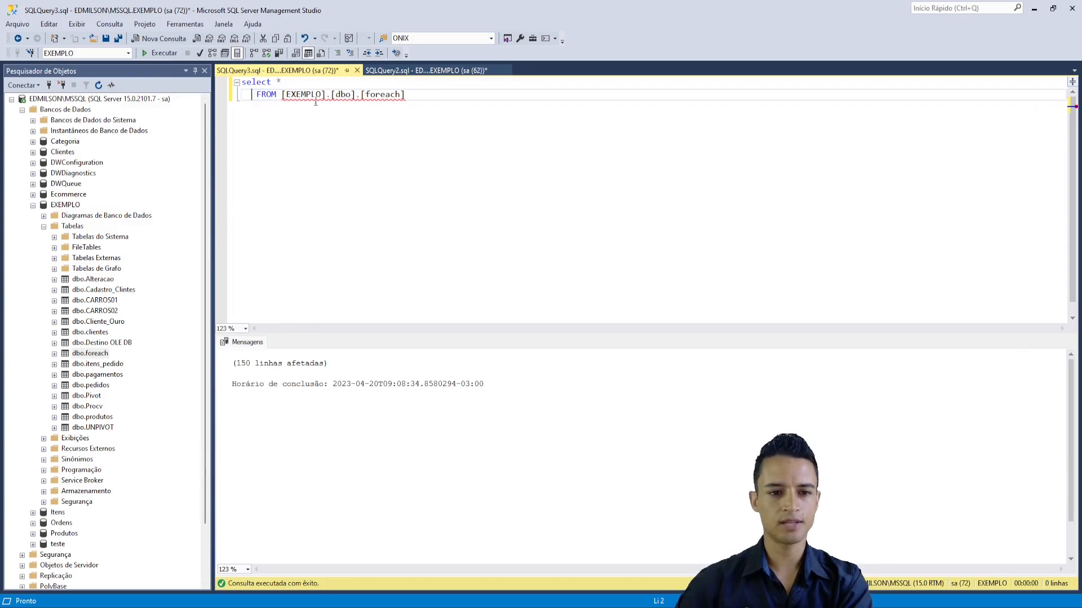
{"action": "left_click_drag", "start_coordinate": [419, 95], "coordinate": [196, 83]}
{"action": "key", "text": "F5"}
{"action": "left_click", "coordinate": [427, 107]}
- Run the 24_foreach package in Visual Studio, and rerun the foreach select query in SQL Server Management Studio to check the loaded rows
{"action": "key", "text": "alt+Tab"}
{"action": "left_click", "coordinate": [278, 27]}
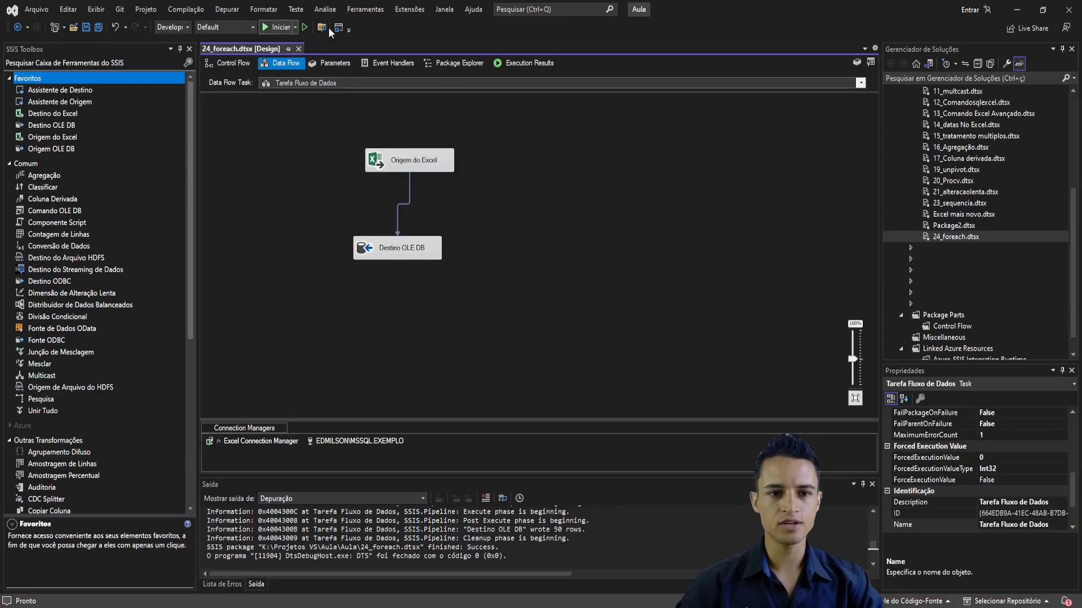
{"action": "key", "text": "alt+Tab"}
{"action": "left_click_drag", "start_coordinate": [488, 111], "coordinate": [181, 75]}
{"action": "left_click", "coordinate": [161, 52]}
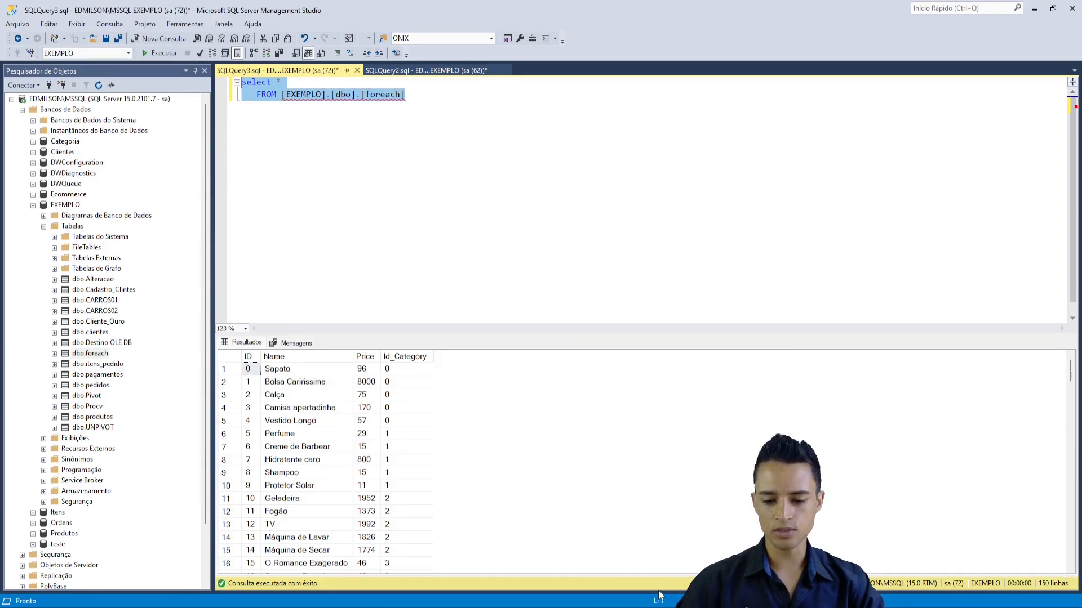
- Delete all rows from [EXEMPLO].[dbo].[foreach] again, remove the delete keyword from the statement, and rerun the select query
{"action": "left_click", "coordinate": [256, 94]}
{"action": "type", "text": "delete"}
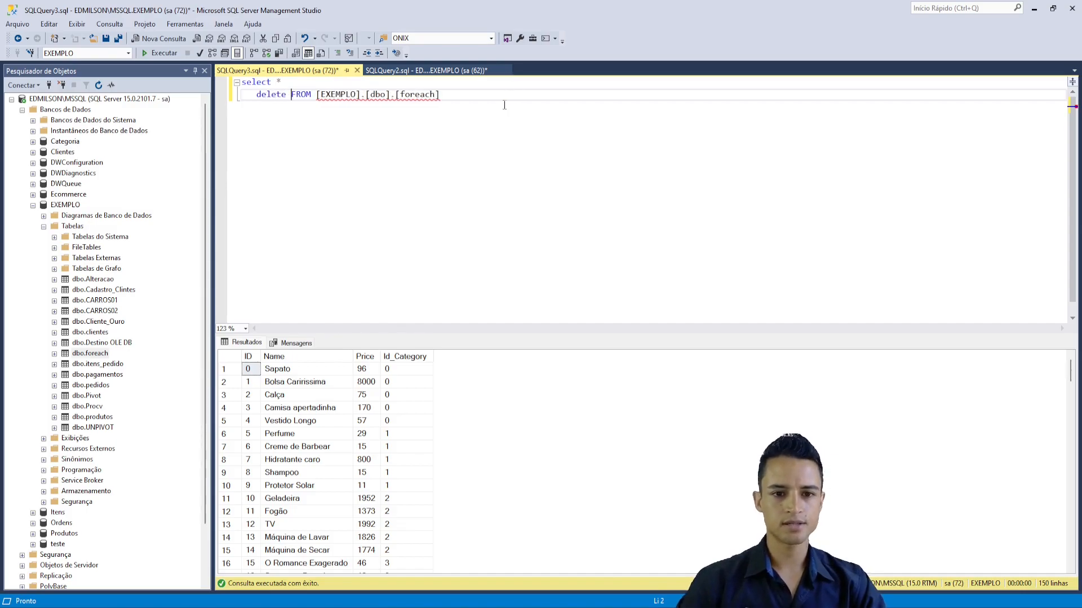
{"action": "left_click_drag", "start_coordinate": [441, 94], "coordinate": [62, 39]}
{"action": "left_click", "coordinate": [160, 53]}
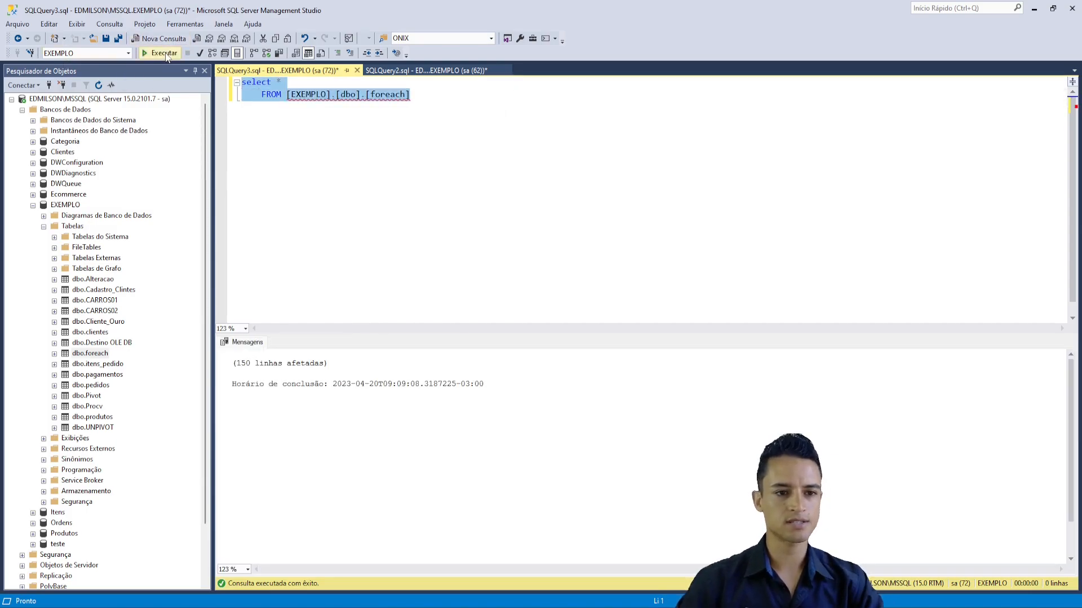
{"action": "left_click", "coordinate": [160, 53]}
{"action": "left_click", "coordinate": [162, 54]}
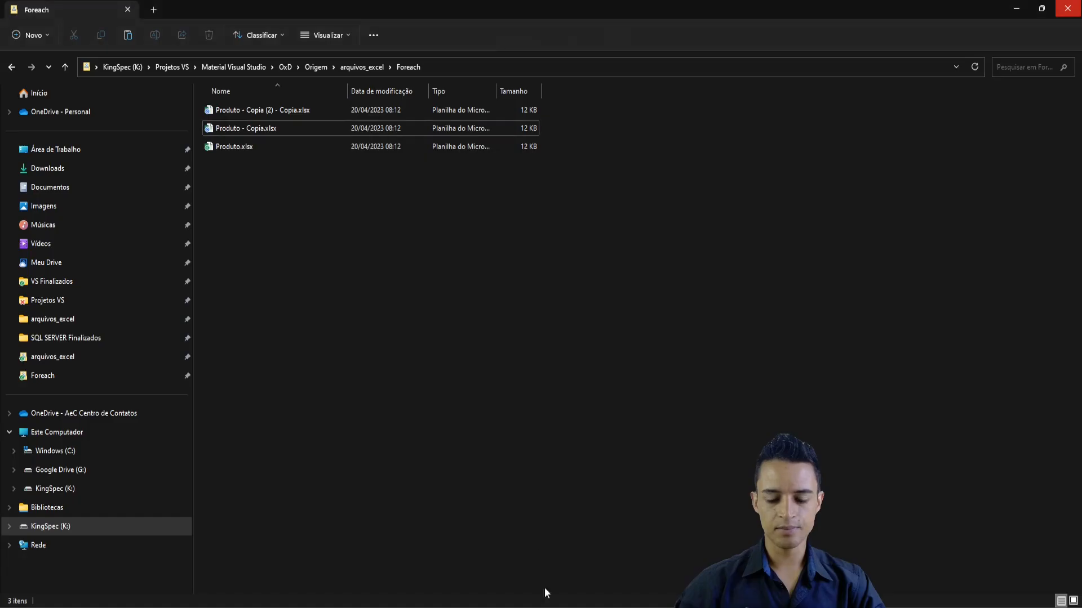
- In the Foreach folder in File Explorer, make four duplicates of Produto - Copia.xlsx
{"action": "left_click", "coordinate": [236, 127]}
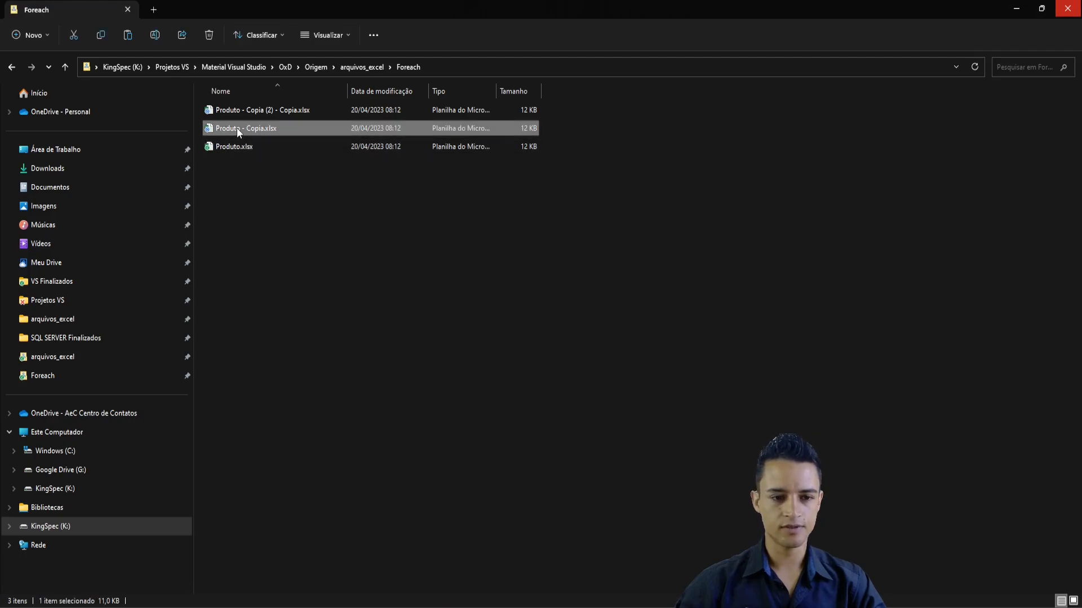
{"action": "key", "text": "ctrl+v"}
{"action": "key", "text": "ctrl+v"}
{"action": "key", "text": "ctrl+v"}
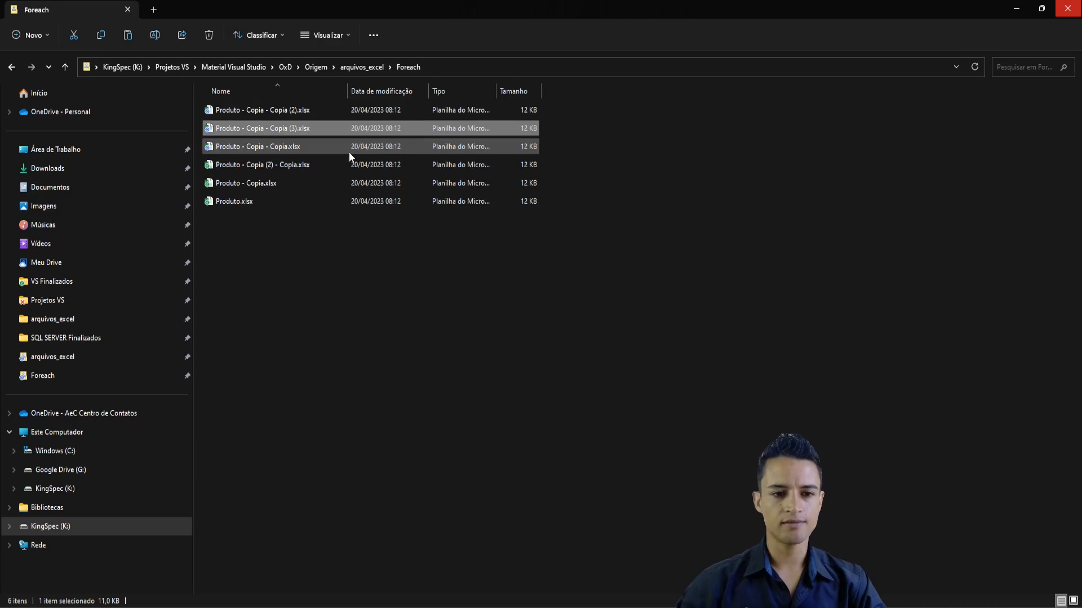
{"action": "key", "text": "ctrl+v"}
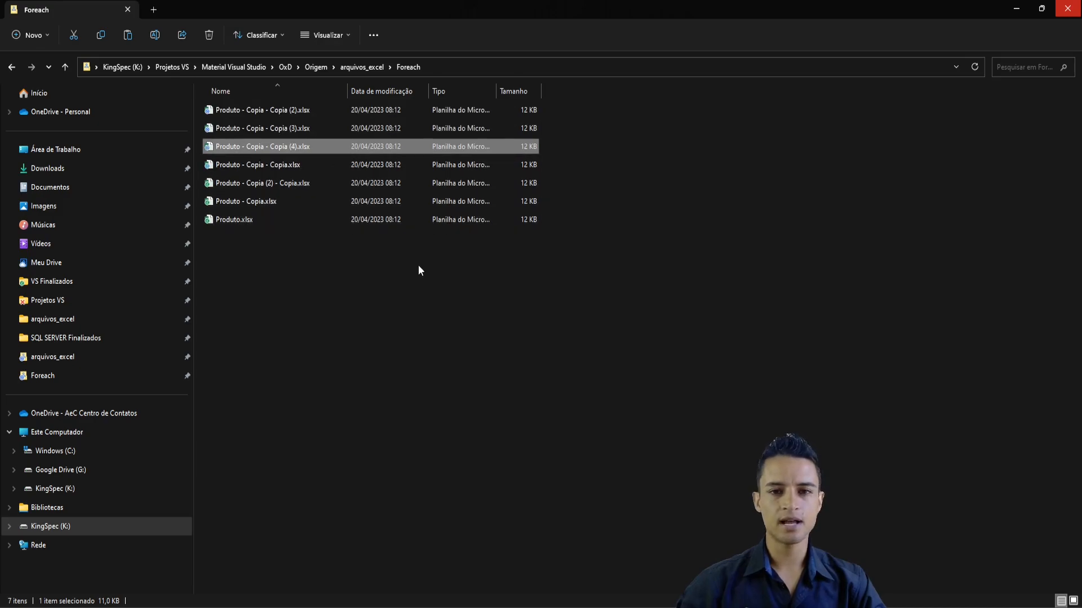
- Rename Produto - Copia - Copia.xlsx in the Foreach folder as teste.xlsx
{"action": "left_click", "coordinate": [246, 245]}
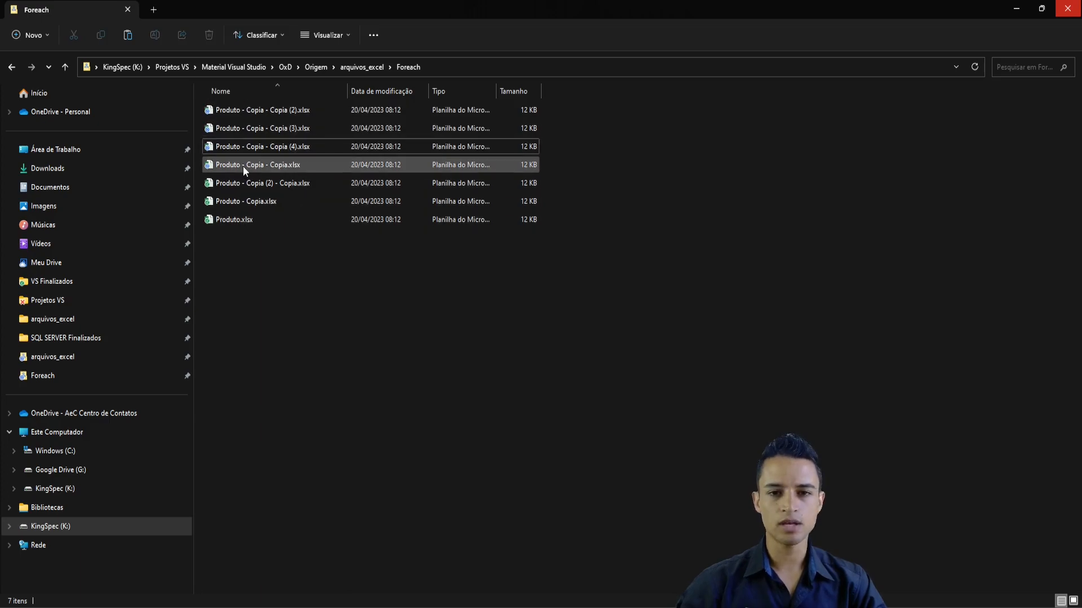
{"action": "left_click", "coordinate": [238, 164]}
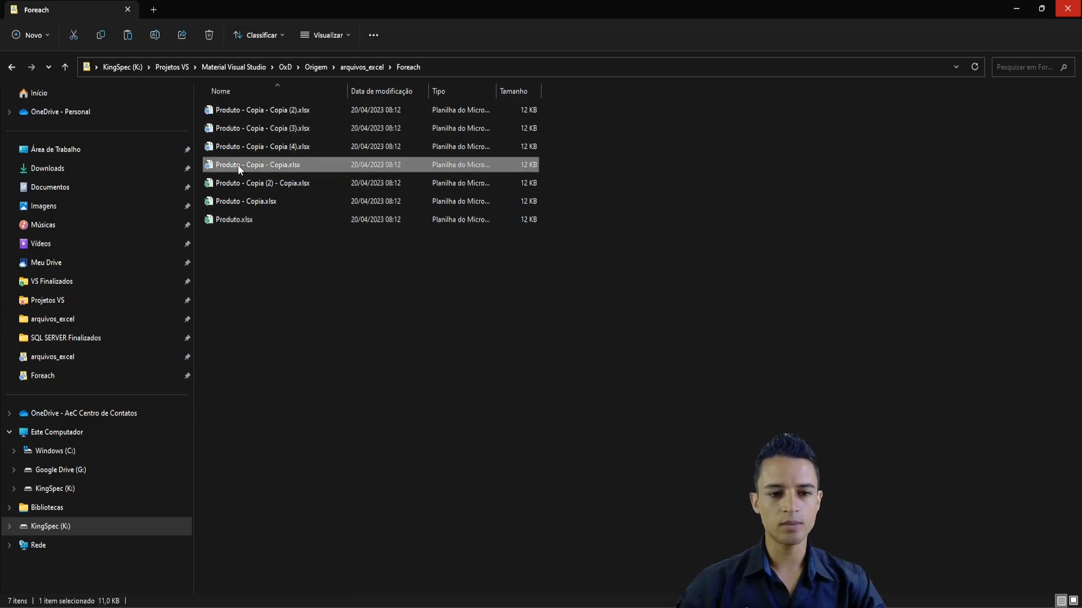
{"action": "key", "text": "F2"}
{"action": "key", "text": "BackSpace"}
{"action": "type", "text": "teste"}
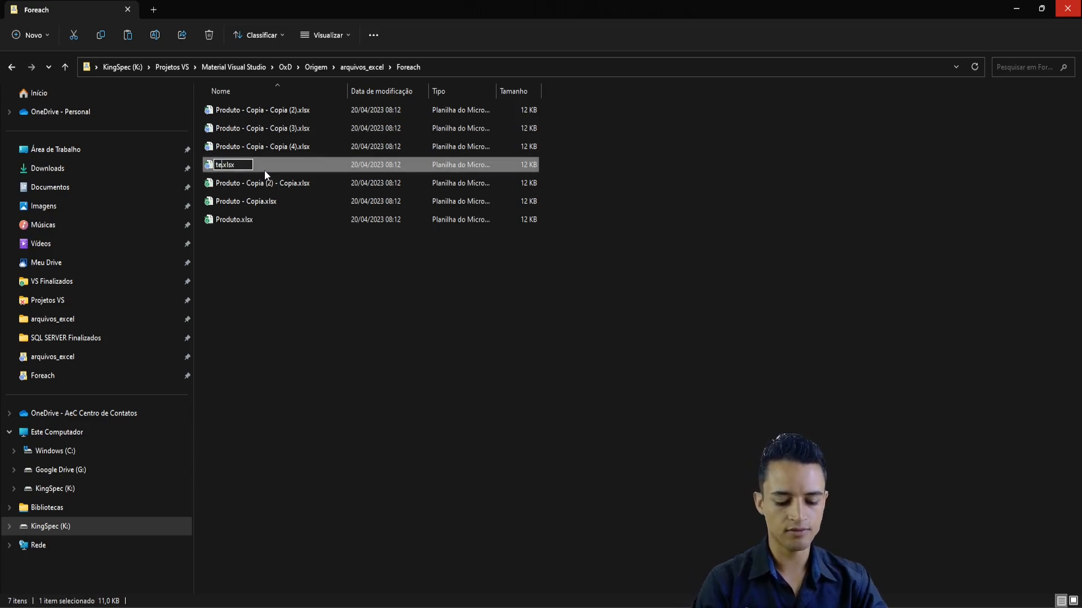
{"action": "key", "text": "Return"}
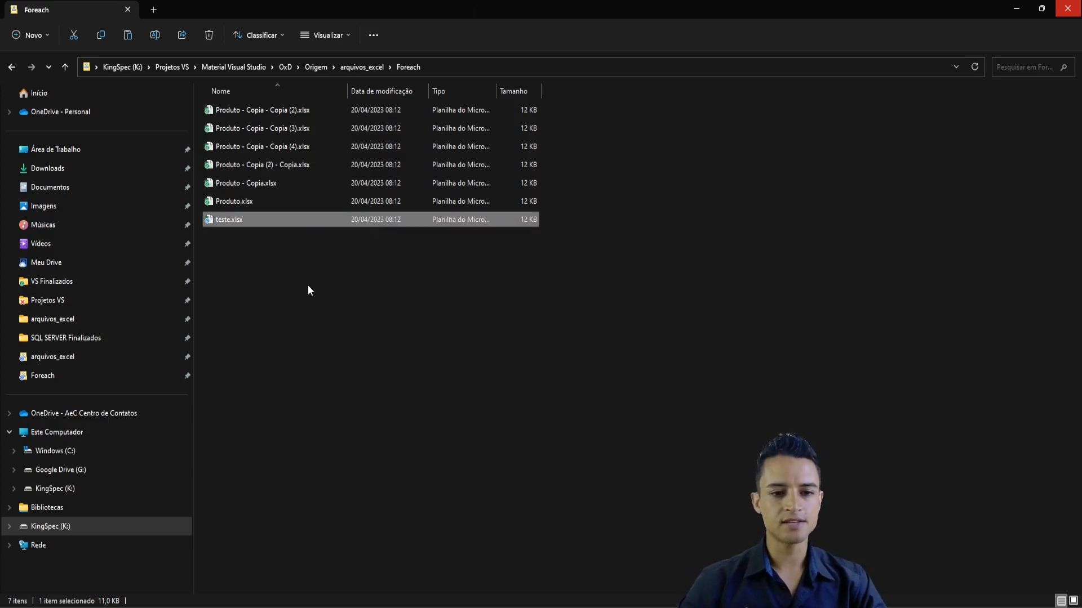
{"action": "left_click", "coordinate": [482, 241]}
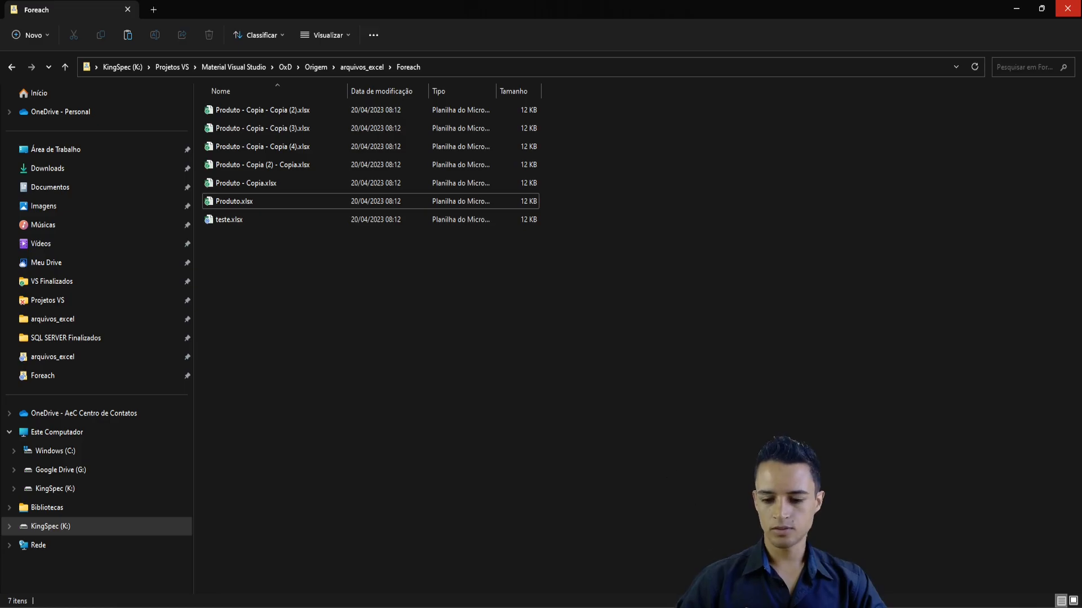
- Return to Visual Studio, run the 24_foreach package to completion, and stop debugging
{"action": "left_click", "coordinate": [1068, 9]}
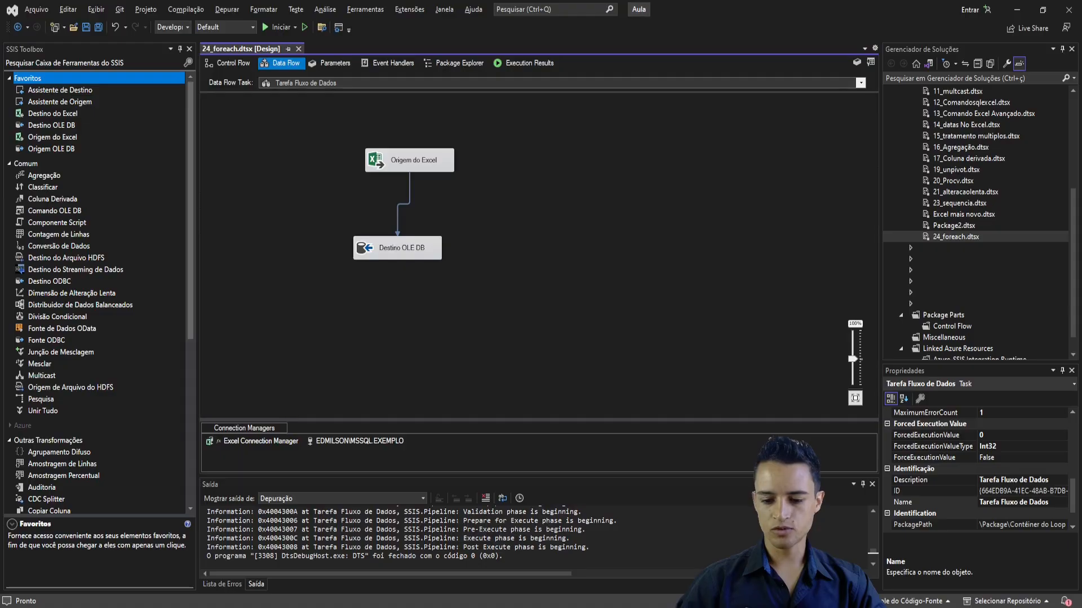
{"action": "left_click", "coordinate": [276, 27]}
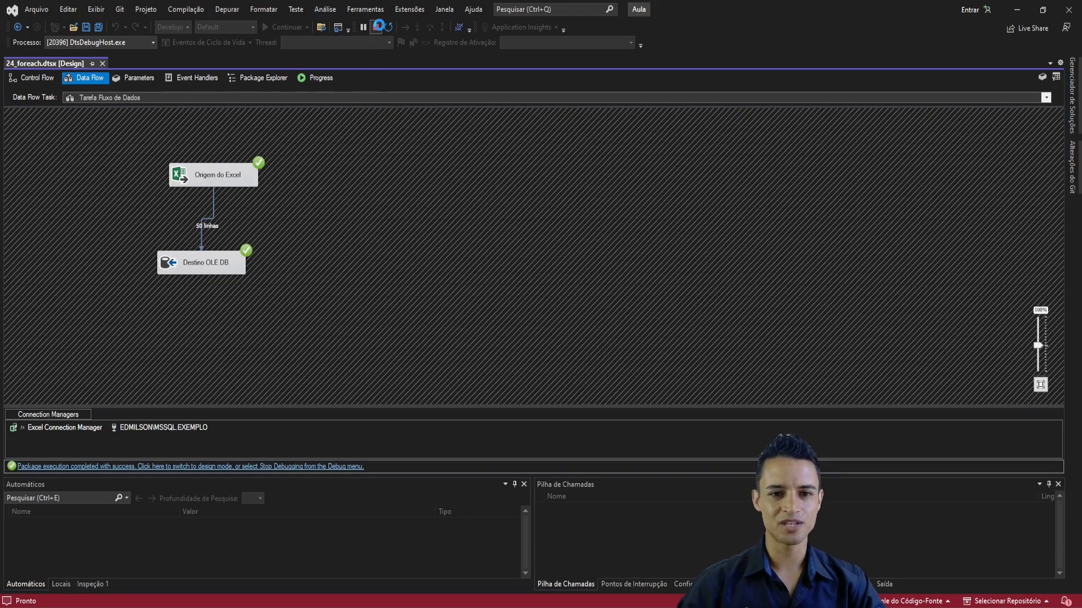
{"action": "left_click", "coordinate": [380, 28]}
- Switch to SQL Server Management Studio and rerun the select query on the foreach table for the enlarged file set
{"action": "key", "text": "alt+Tab"}
{"action": "left_click_drag", "start_coordinate": [421, 95], "coordinate": [246, 84]}
{"action": "left_click", "coordinate": [161, 53]}
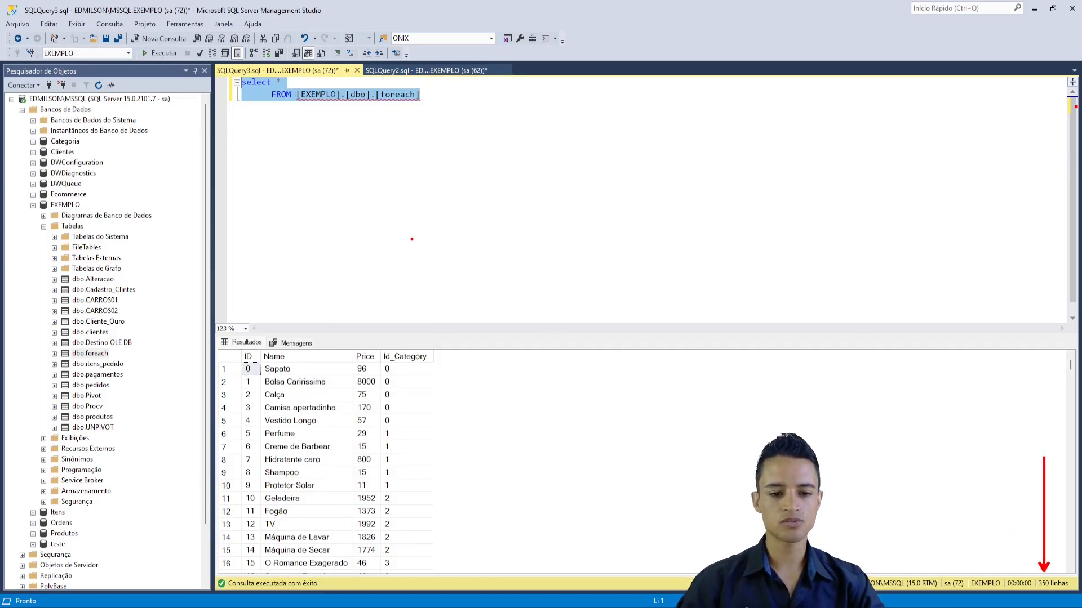
- Examine the query results for where each file's rows start over, comparing the repeated Sapato records with ID 0
{"action": "scroll", "coordinate": [297, 412], "scroll_direction": "down", "scroll_amount": 3}
{"action": "scroll", "coordinate": [297, 412], "scroll_direction": "up", "scroll_amount": 3}
{"action": "left_click", "coordinate": [251, 373]}
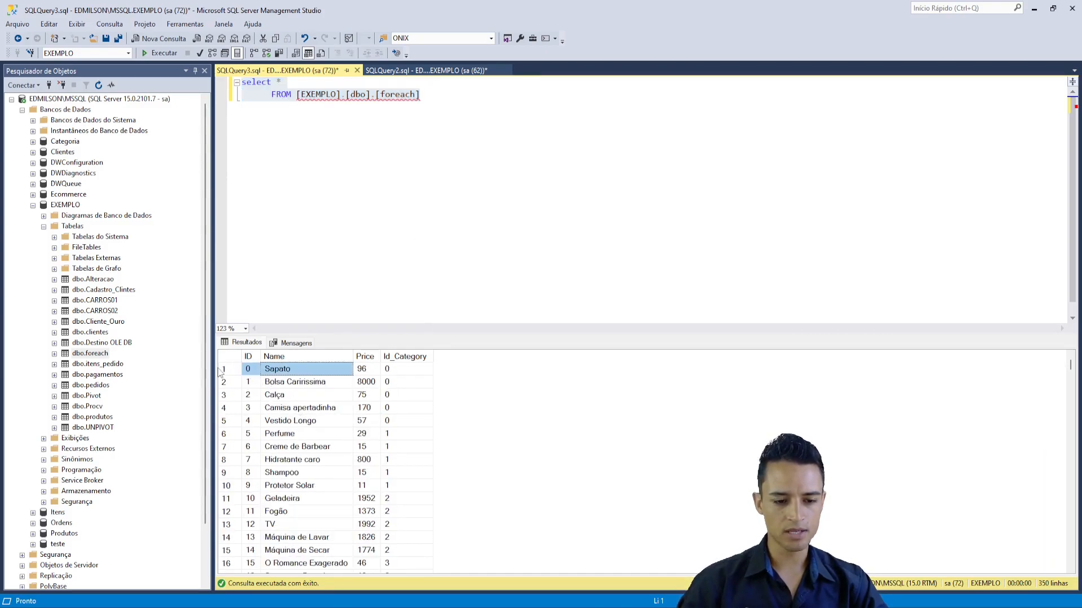
{"action": "scroll", "coordinate": [333, 437], "scroll_direction": "down", "scroll_amount": 6}
{"action": "scroll", "coordinate": [331, 437], "scroll_direction": "down", "scroll_amount": 8}
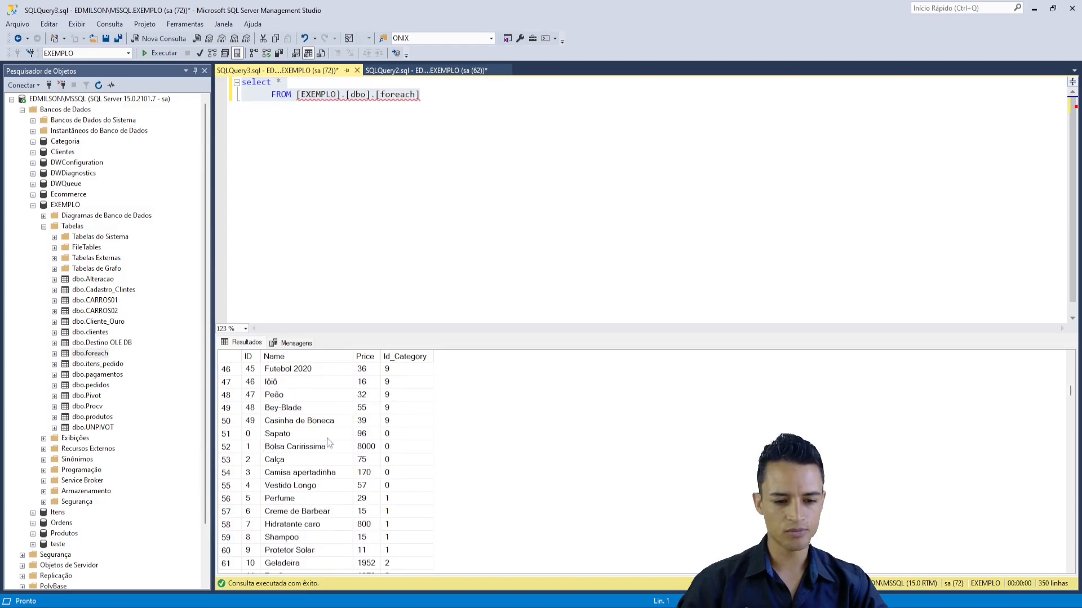
{"action": "left_click_drag", "start_coordinate": [386, 438], "coordinate": [256, 439]}
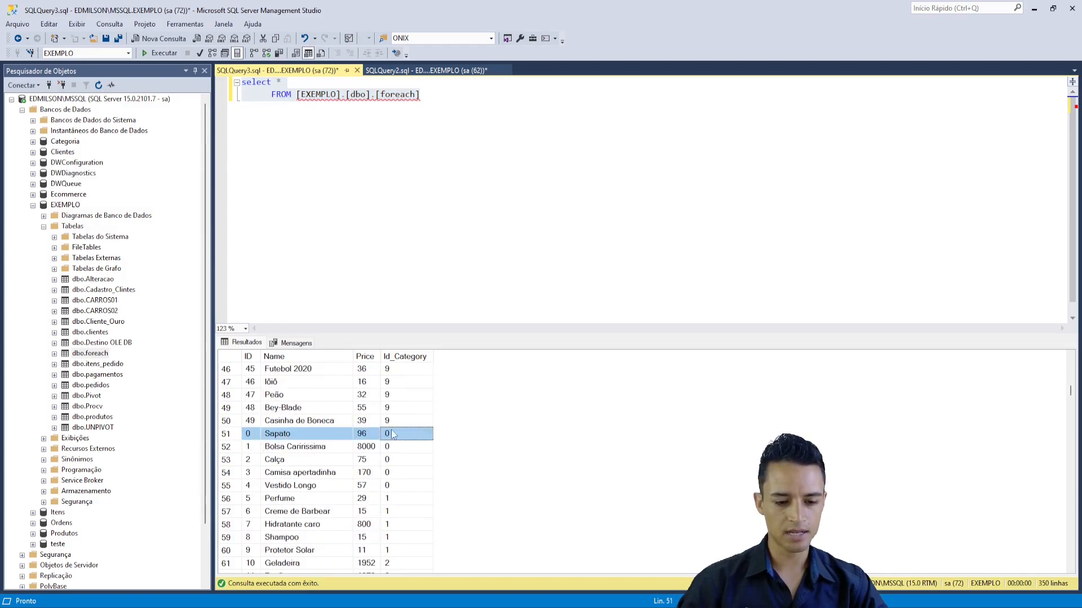
{"action": "scroll", "coordinate": [393, 435], "scroll_direction": "down", "scroll_amount": 16}
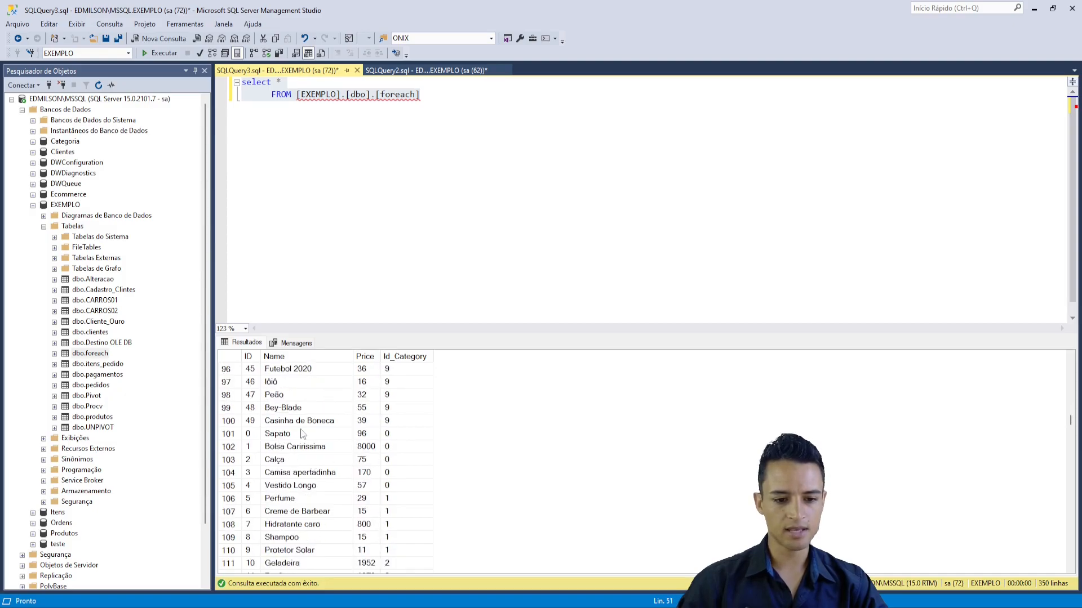
{"action": "left_click_drag", "start_coordinate": [380, 438], "coordinate": [250, 438]}
{"action": "left_click", "coordinate": [440, 163]}
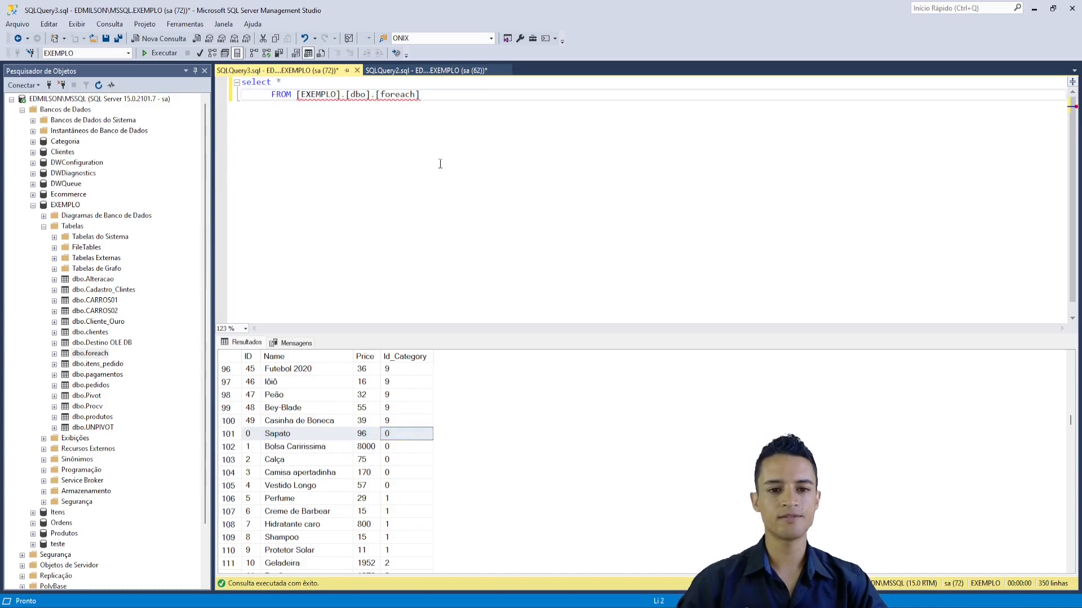
- Recheck the Foreach folder's files, return to the package's control flow in Visual Studio, and save the package
{"action": "left_click", "coordinate": [563, 607]}
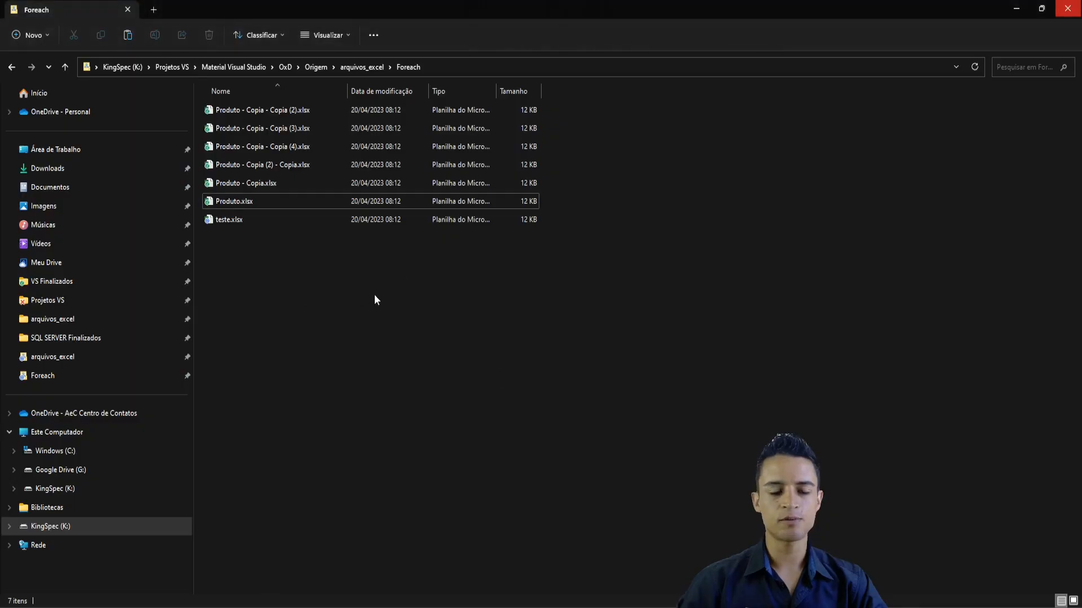
{"action": "left_click", "coordinate": [564, 607]}
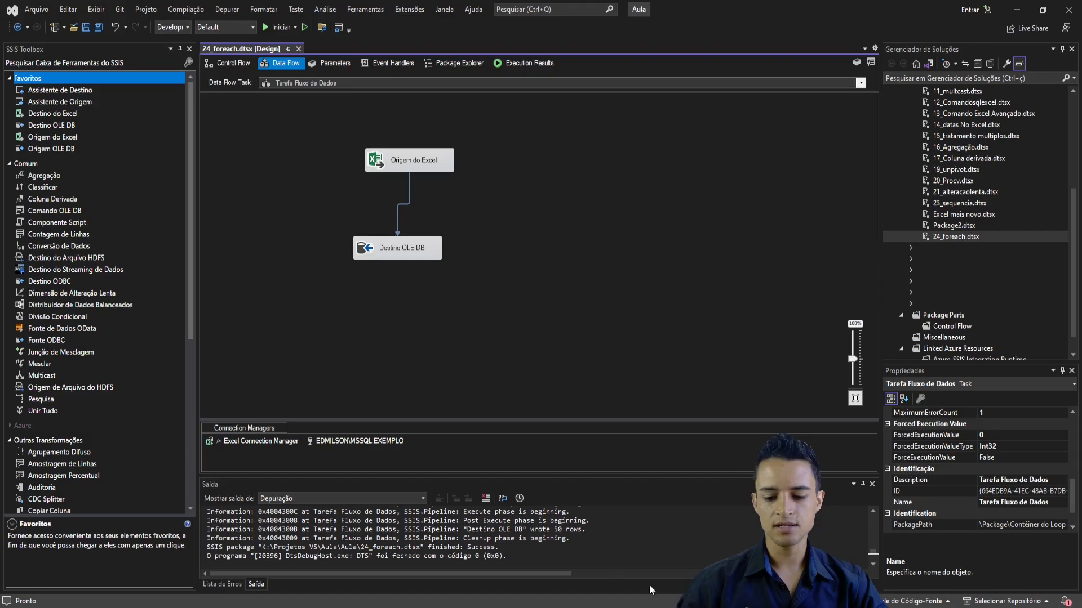
{"action": "left_click", "coordinate": [231, 63]}
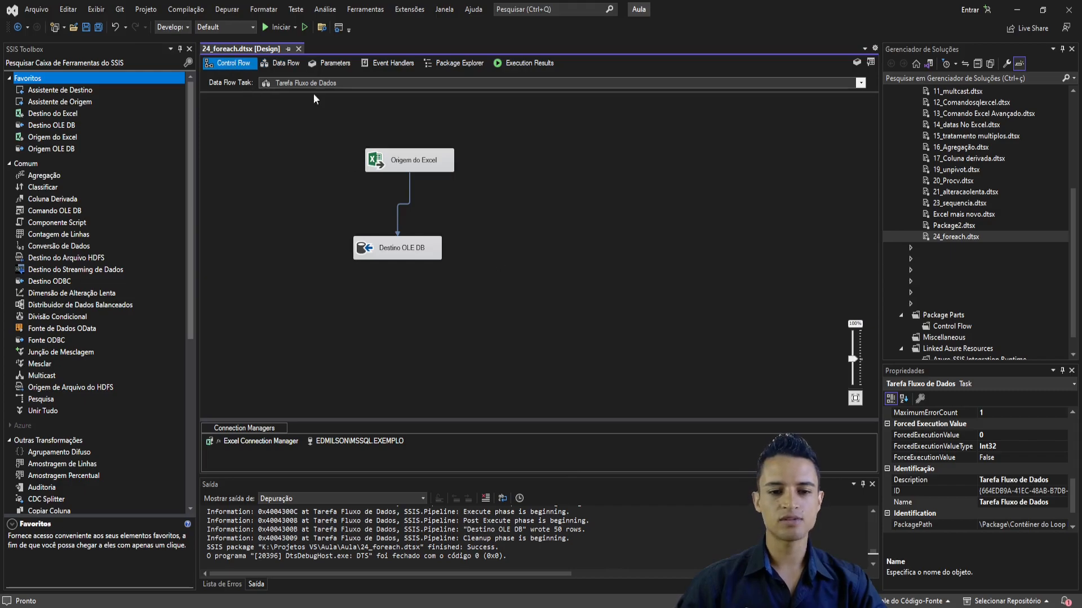
{"action": "left_click", "coordinate": [654, 223]}
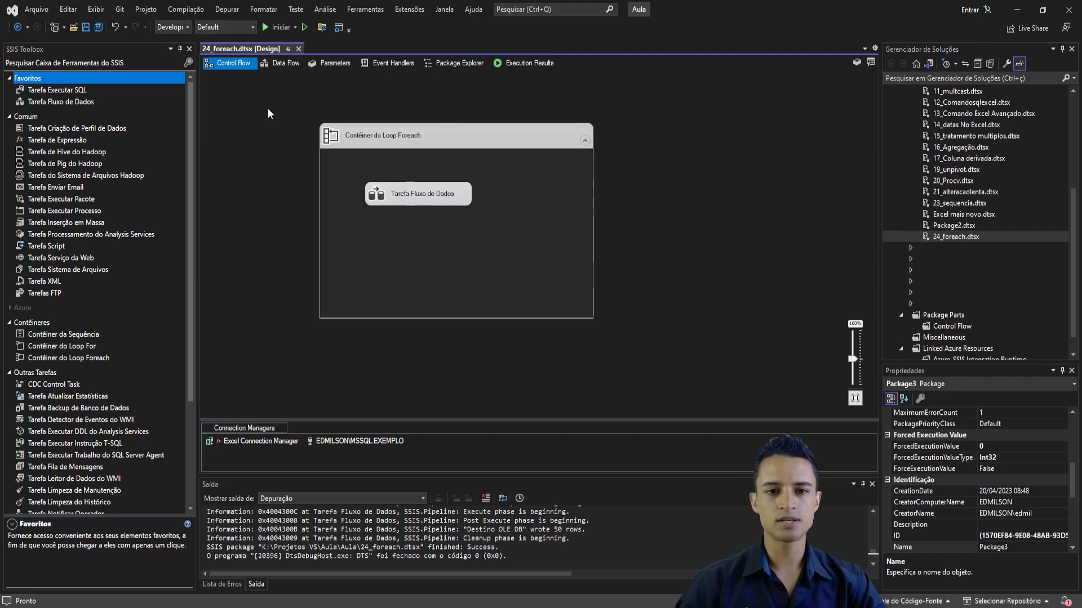
{"action": "left_click", "coordinate": [86, 27]}
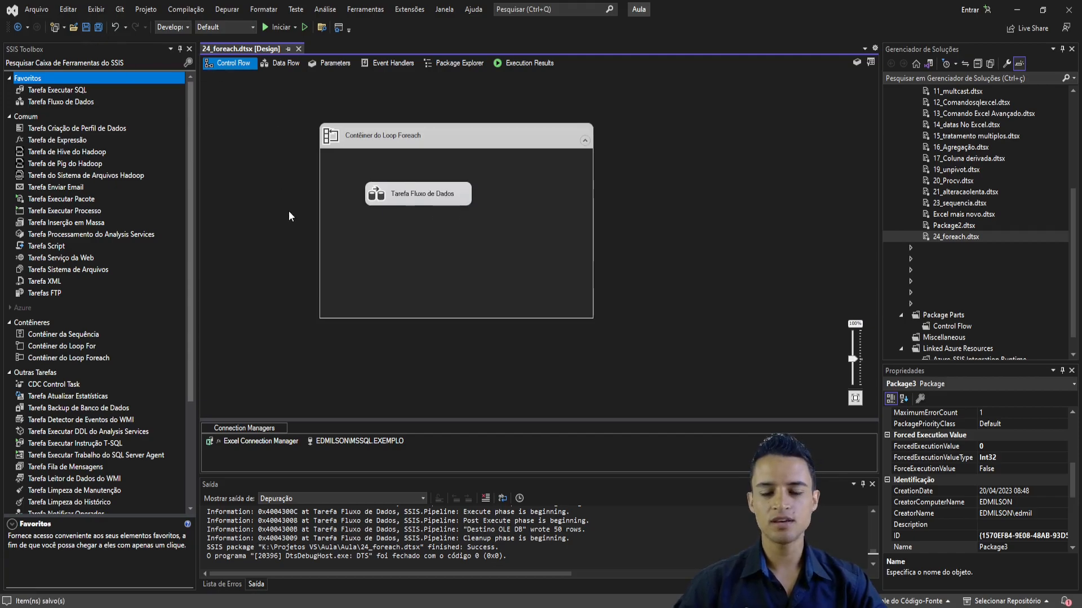